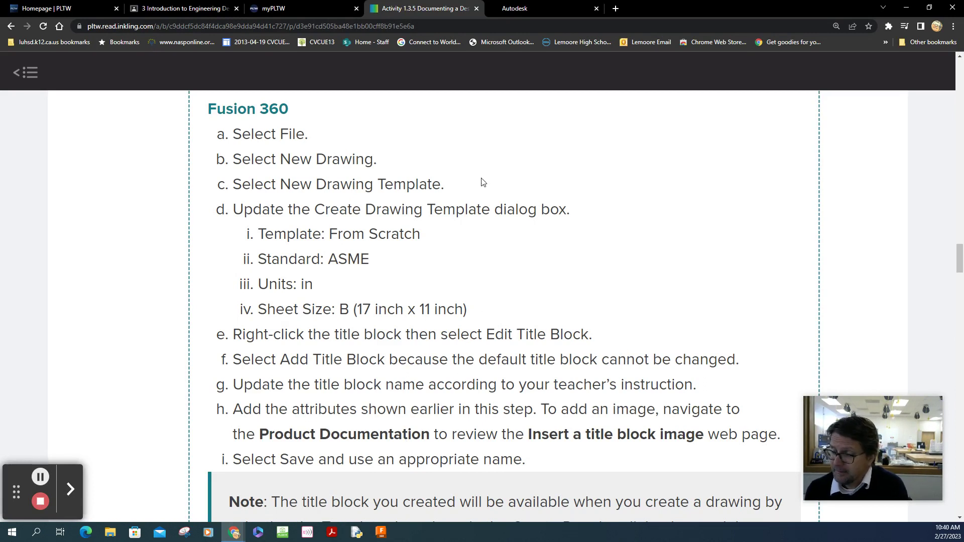
Bring up the CrankArm Drawing v1 sheet, zoom to its title block, and close the Product Design Extension notice.
{"action": "left_click", "coordinate": [551, 2]}
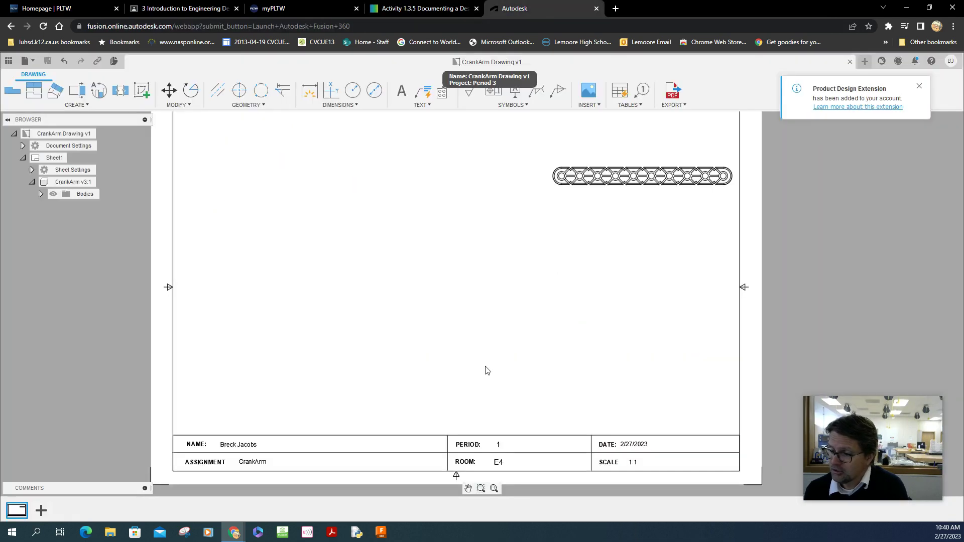
{"action": "scroll", "coordinate": [422, 447], "scroll_direction": "up", "scroll_amount": 1}
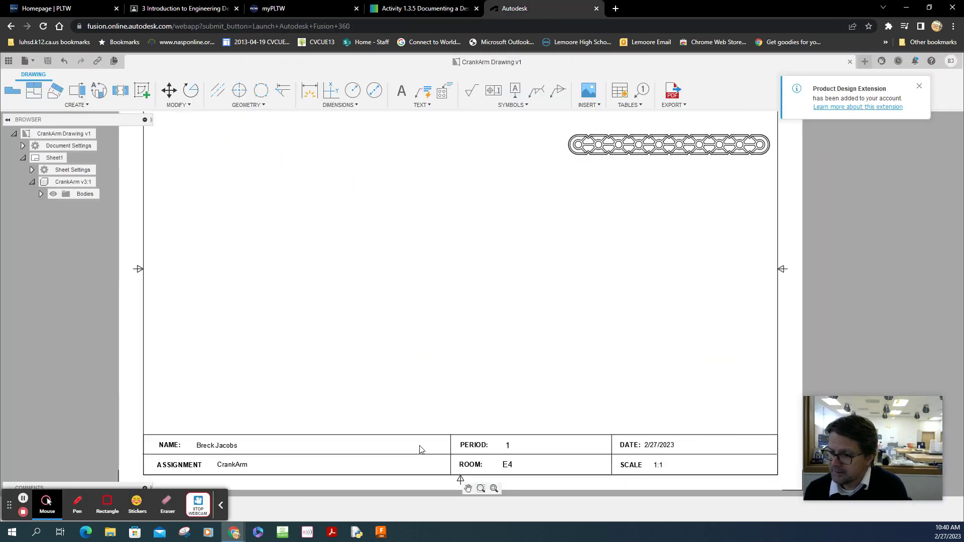
{"action": "scroll", "coordinate": [421, 450], "scroll_direction": "up", "scroll_amount": 1}
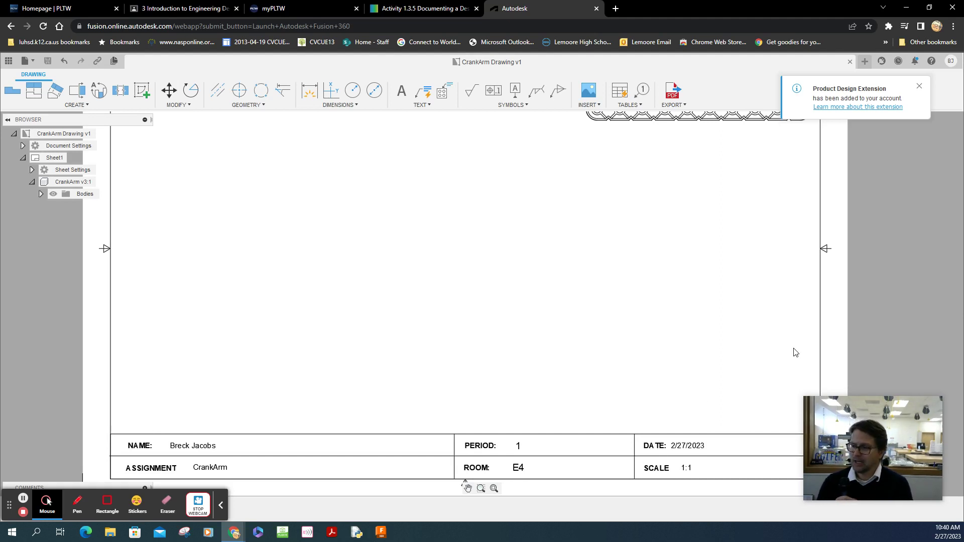
{"action": "left_click_drag", "start_coordinate": [859, 415], "coordinate": [888, 411]}
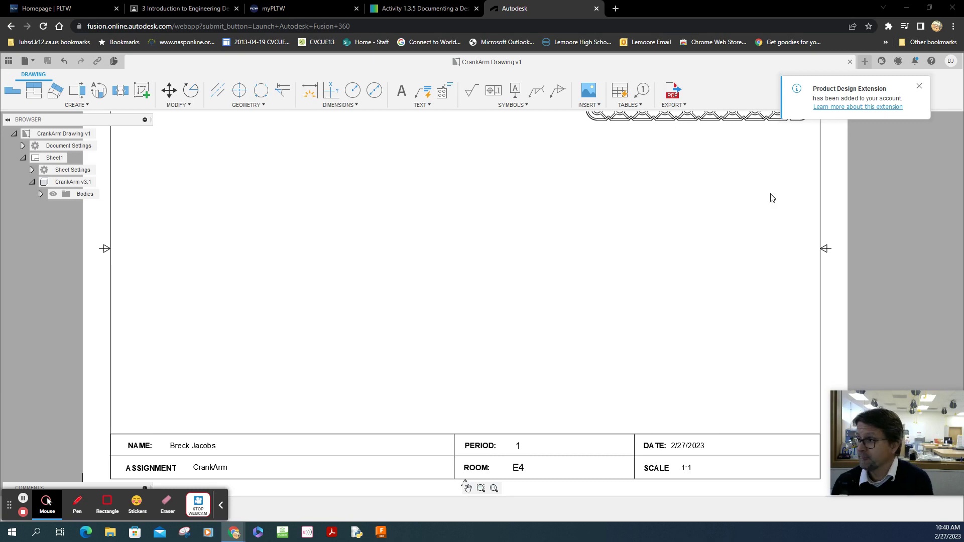
{"action": "left_click", "coordinate": [919, 86]}
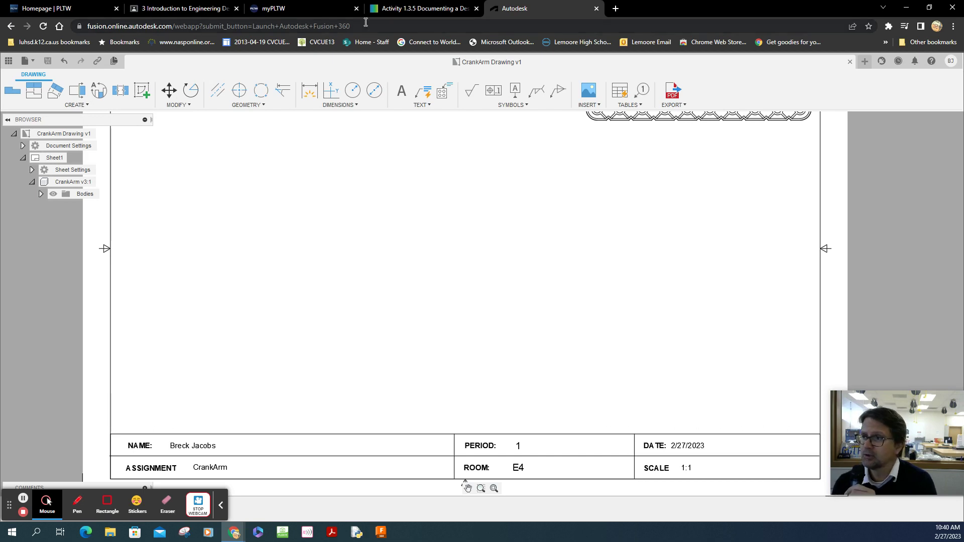
{"action": "left_click", "coordinate": [424, 9]}
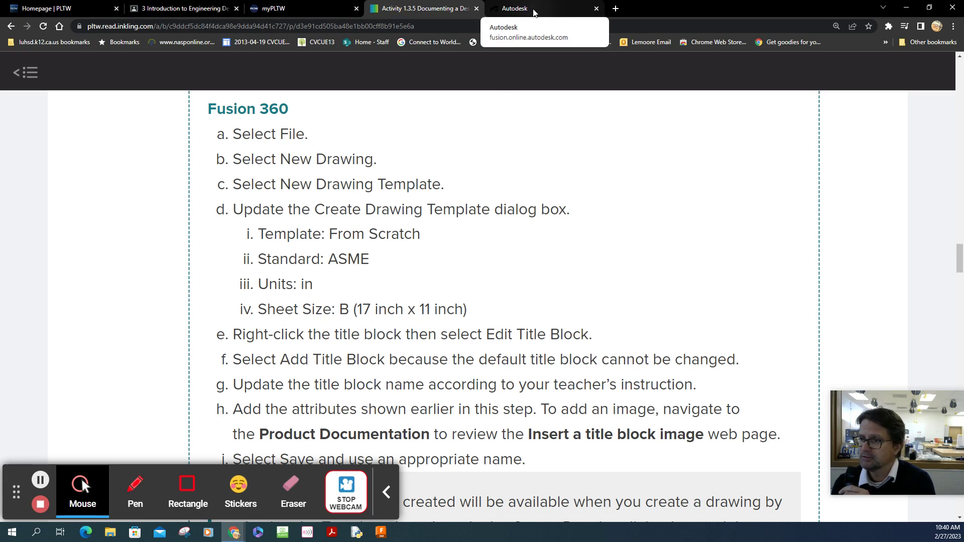
{"action": "left_click", "coordinate": [534, 11]}
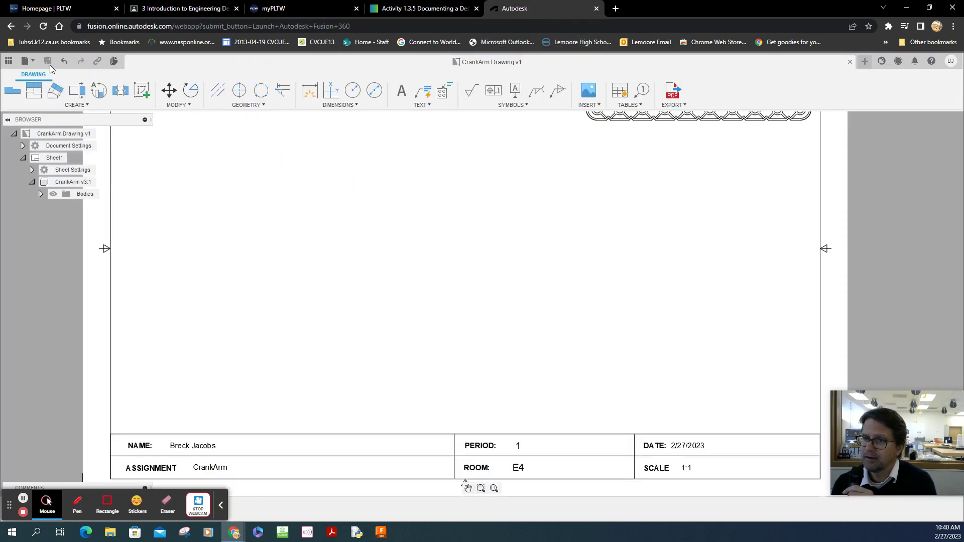
Create a new drawing template with units set to in and sheet size B (17in x 11in).
{"action": "left_click", "coordinate": [31, 61]}
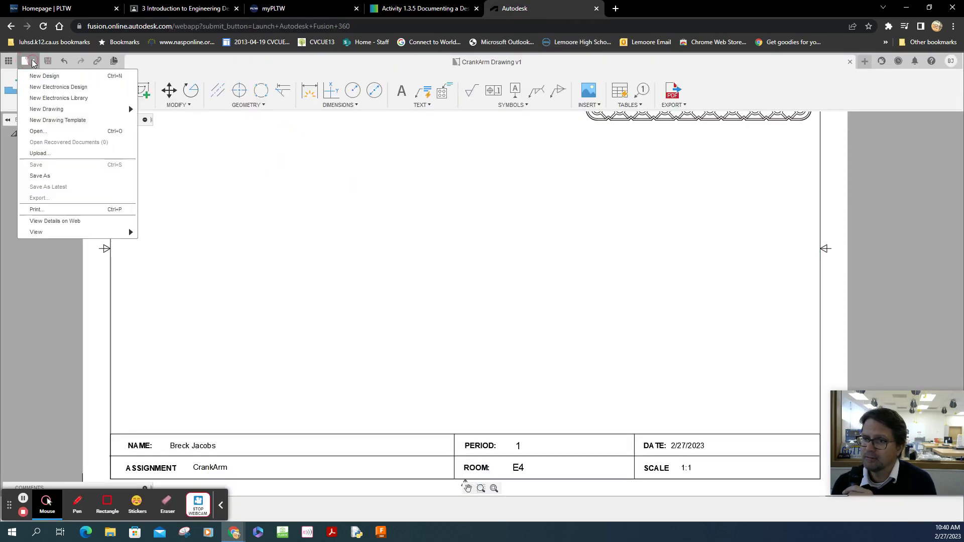
{"action": "left_click", "coordinate": [82, 123]}
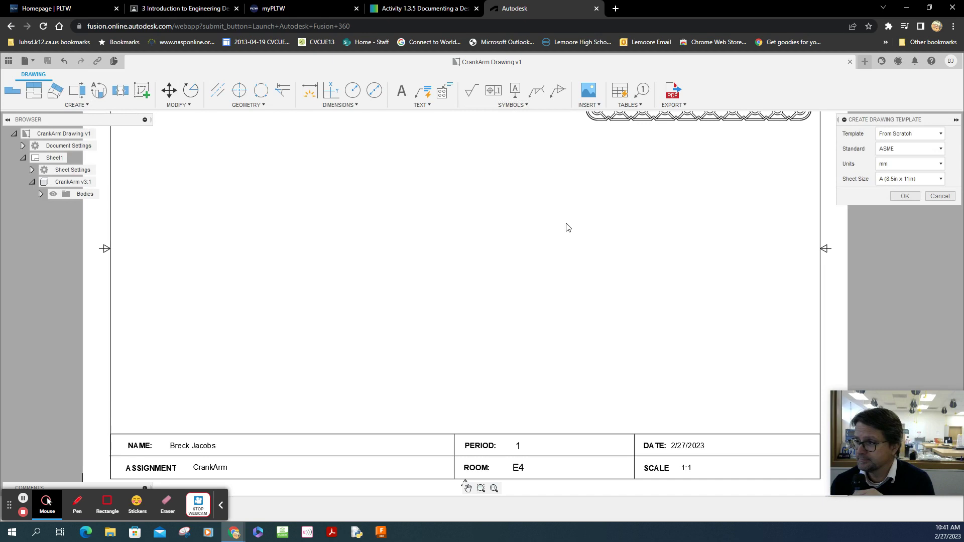
{"action": "left_click_drag", "start_coordinate": [872, 119], "coordinate": [827, 136]}
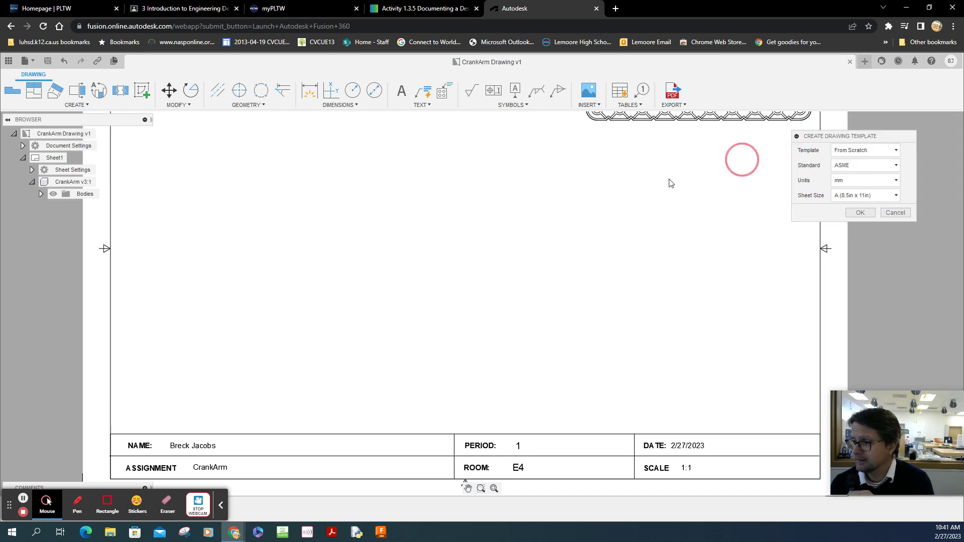
{"action": "left_click_drag", "start_coordinate": [670, 184], "coordinate": [587, 193]}
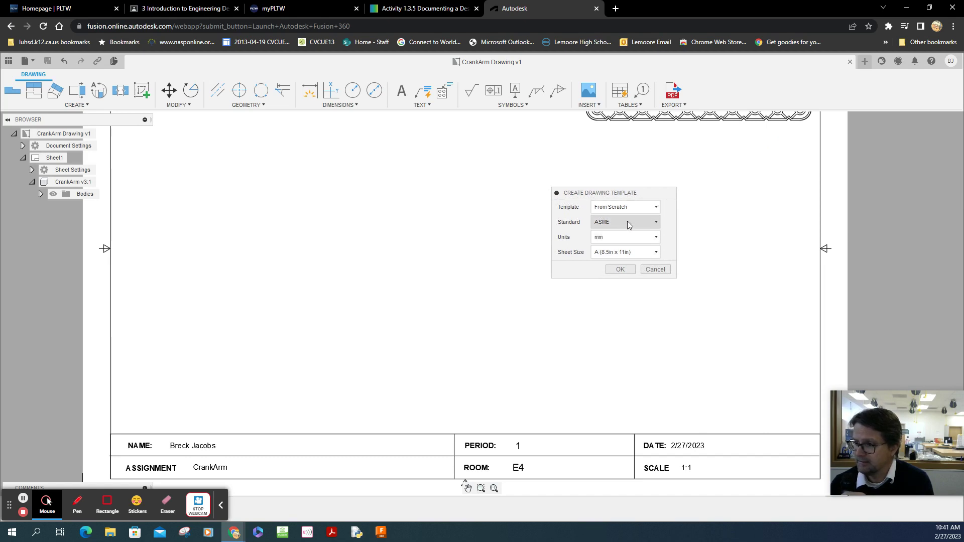
{"action": "left_click", "coordinate": [641, 237]}
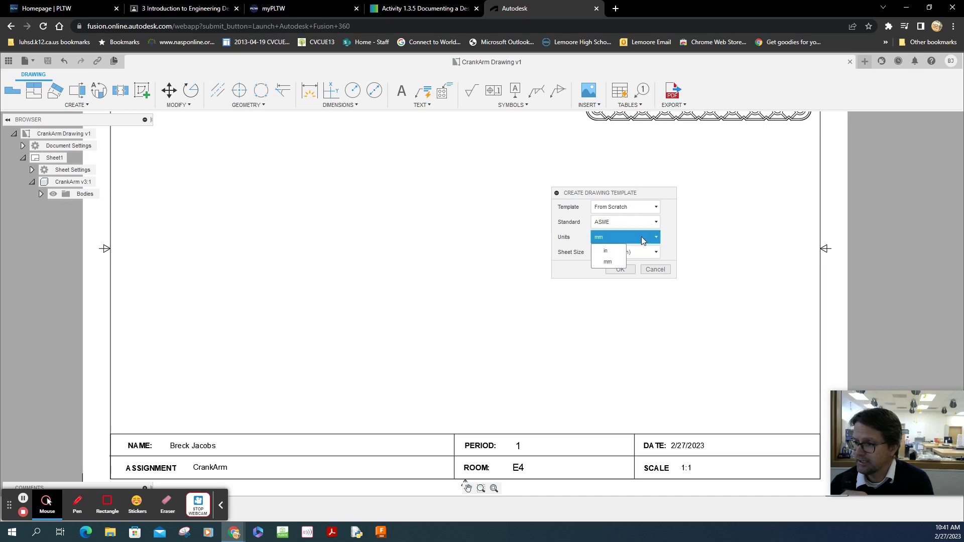
{"action": "left_click", "coordinate": [613, 253]}
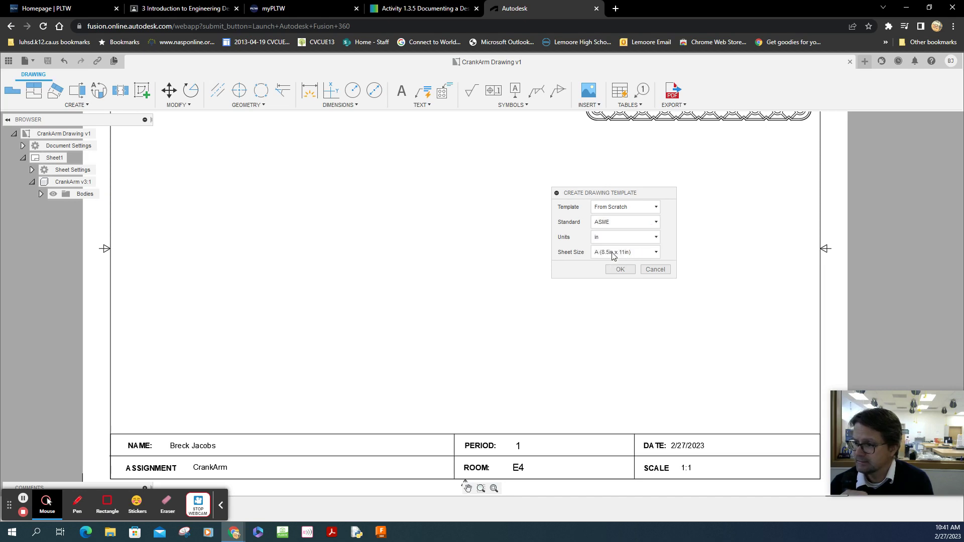
{"action": "left_click", "coordinate": [656, 251]}
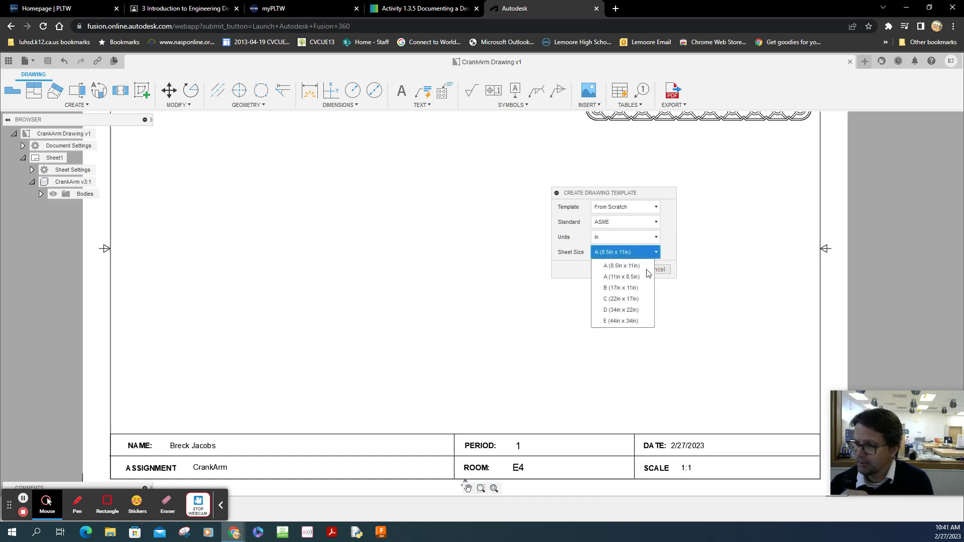
{"action": "left_click", "coordinate": [629, 288]}
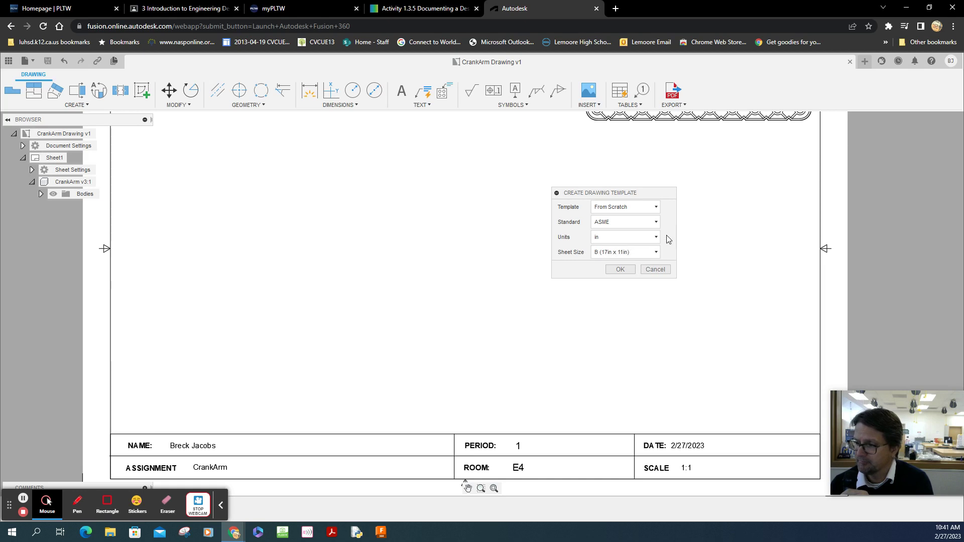
{"action": "left_click", "coordinate": [621, 270]}
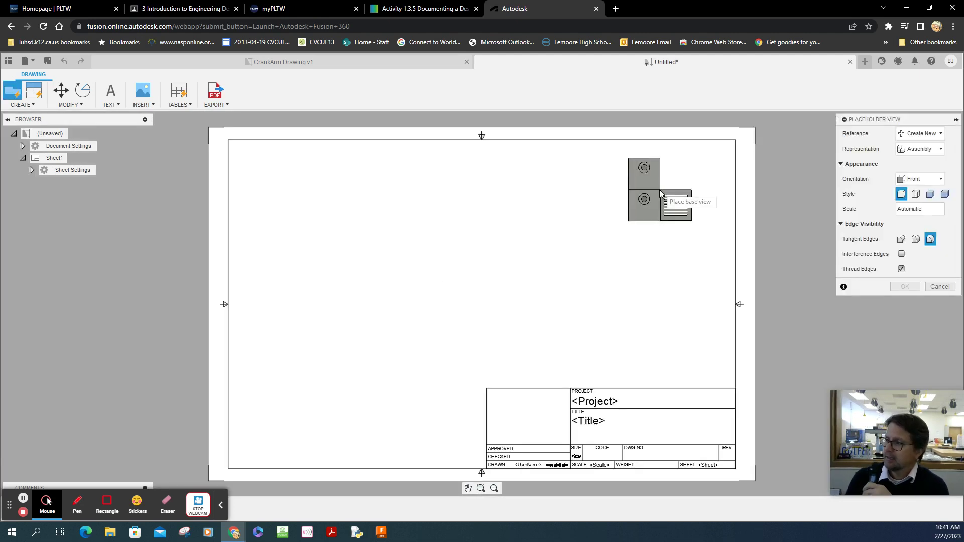
Cancel the placeholder base view, then select and zoom in on the default title block.
{"action": "left_click", "coordinate": [941, 286]}
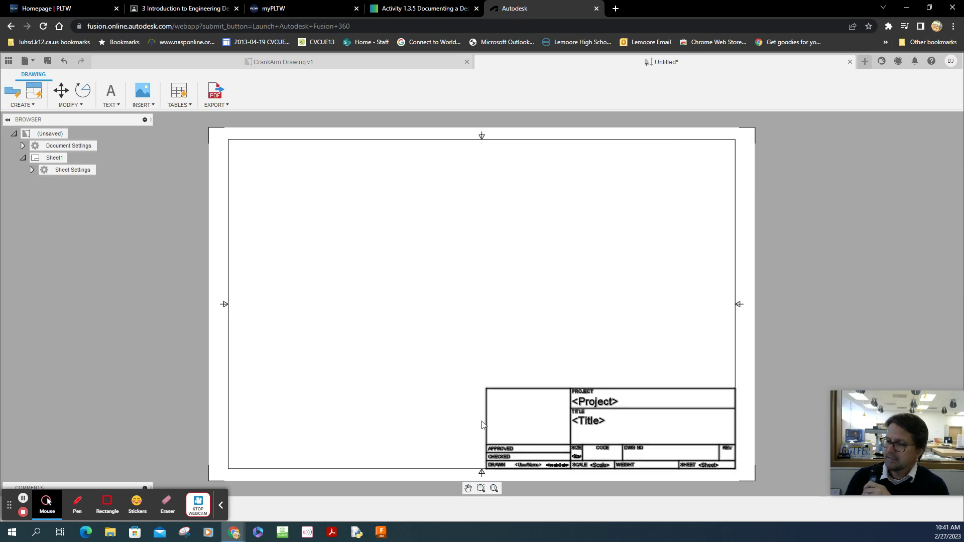
{"action": "left_click", "coordinate": [532, 393]}
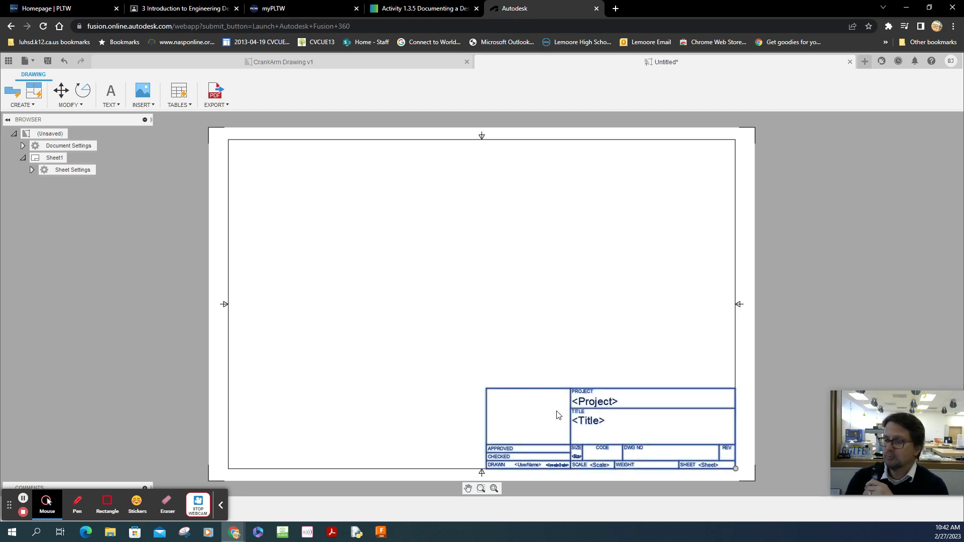
{"action": "scroll", "coordinate": [576, 436], "scroll_direction": "up", "scroll_amount": 1}
{"action": "scroll", "coordinate": [576, 436], "scroll_direction": "up", "scroll_amount": 1}
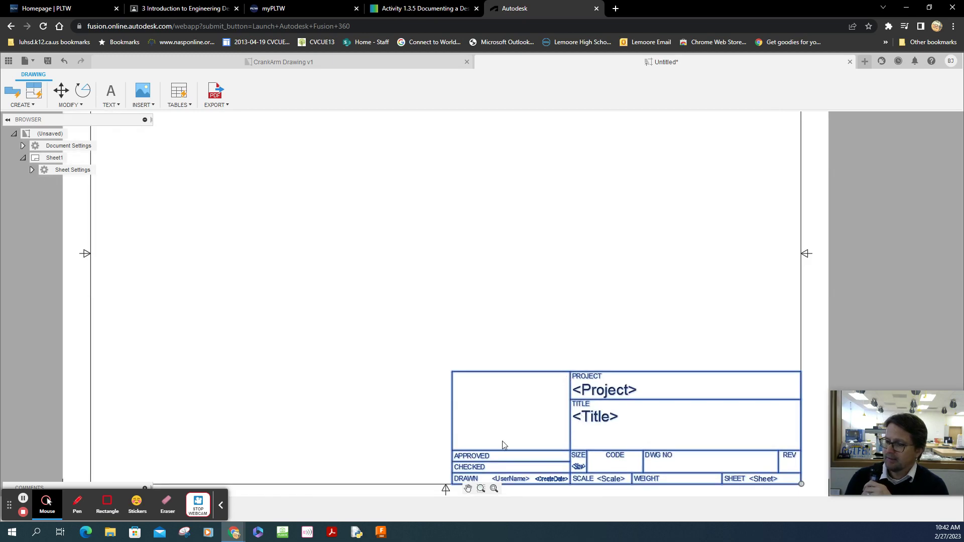
Edit the title block with Source set to From Scratch and name it TitleBlockB(17x11)Period3.
{"action": "right_click", "coordinate": [534, 376]}
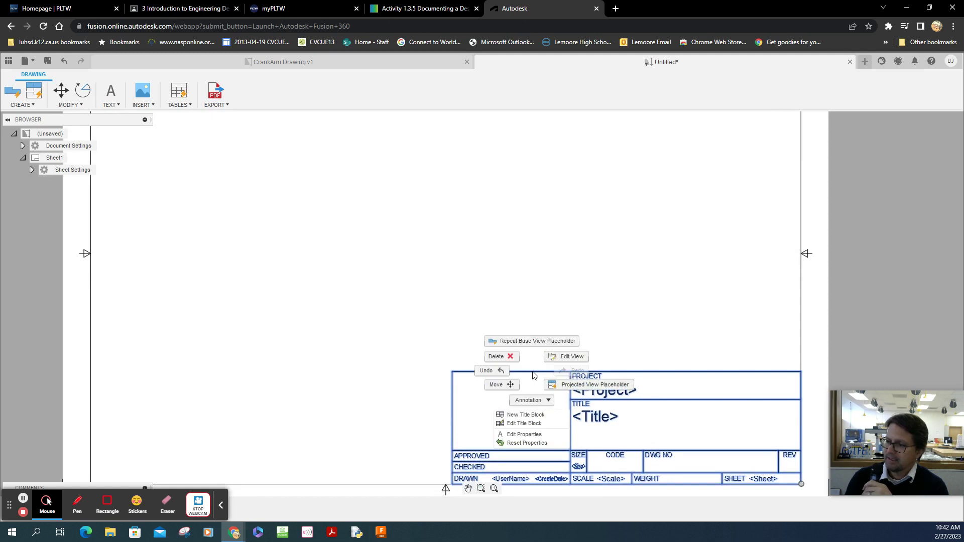
{"action": "left_click", "coordinate": [534, 426]}
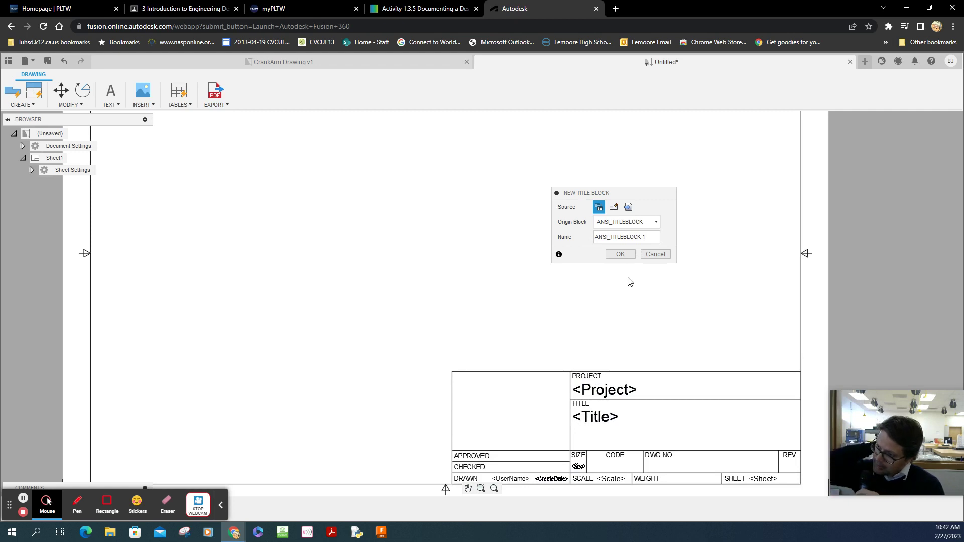
{"action": "left_click", "coordinate": [614, 207]}
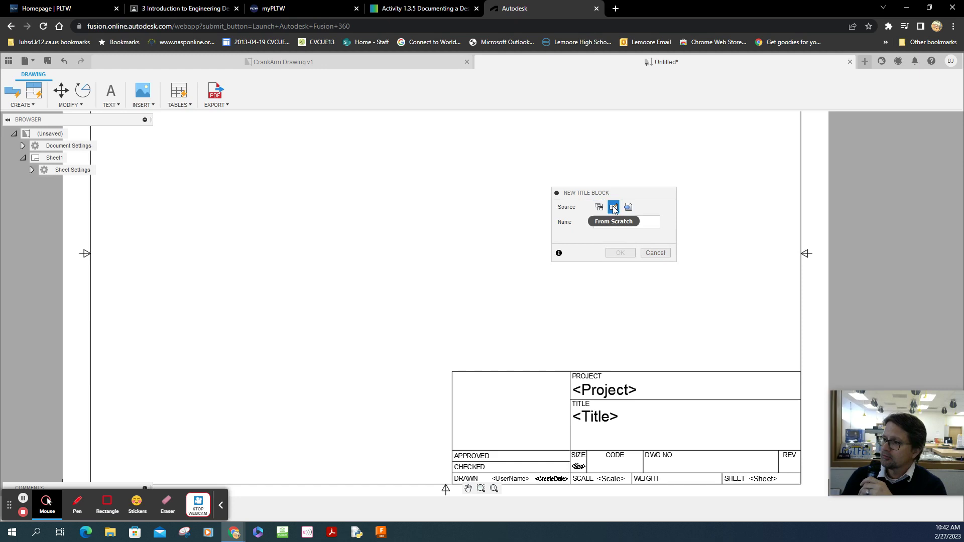
{"action": "left_click", "coordinate": [599, 208]}
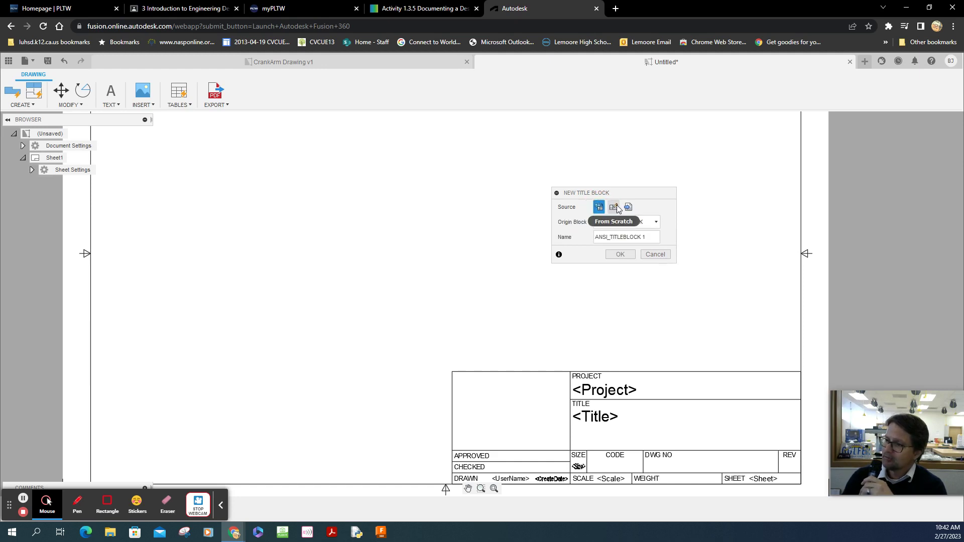
{"action": "left_click", "coordinate": [614, 207]}
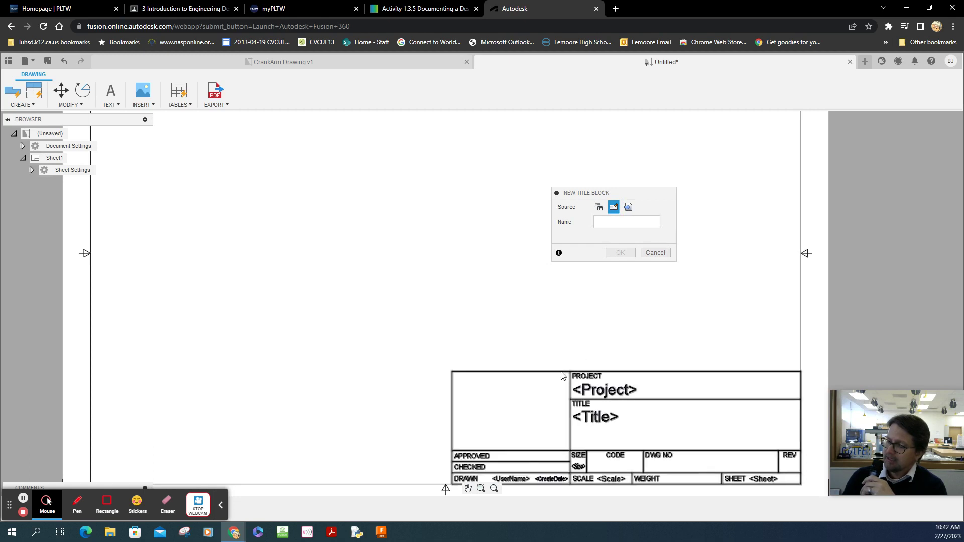
{"action": "left_click", "coordinate": [562, 375]}
{"action": "right_click", "coordinate": [563, 376]}
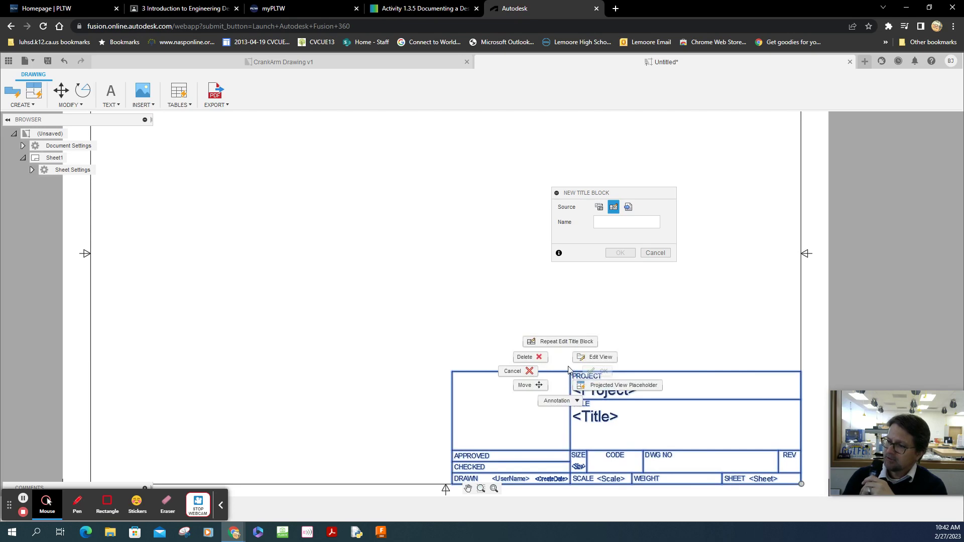
{"action": "left_click", "coordinate": [683, 296]}
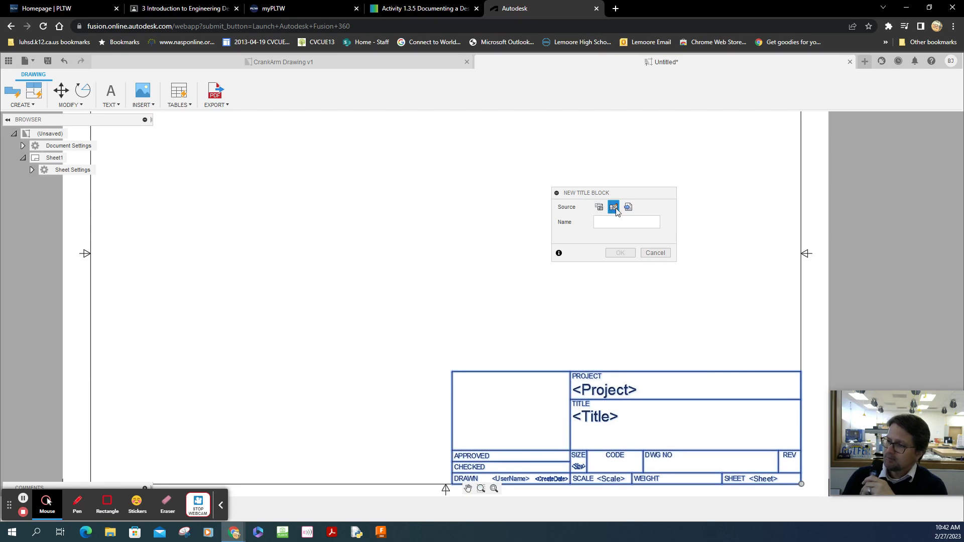
{"action": "left_click", "coordinate": [613, 225]}
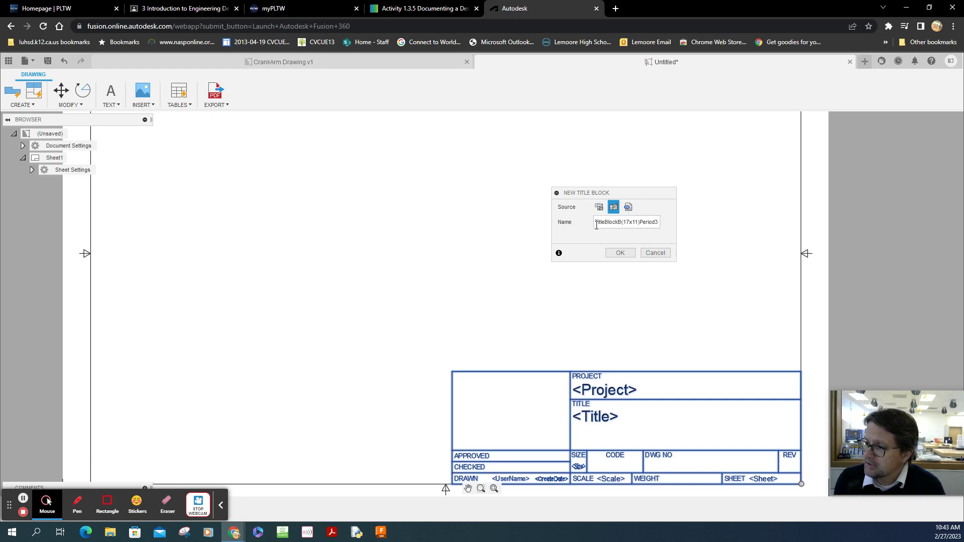
Confirm the new title block to open its editor, abandoning a first rectangle attempt.
{"action": "left_click", "coordinate": [621, 255]}
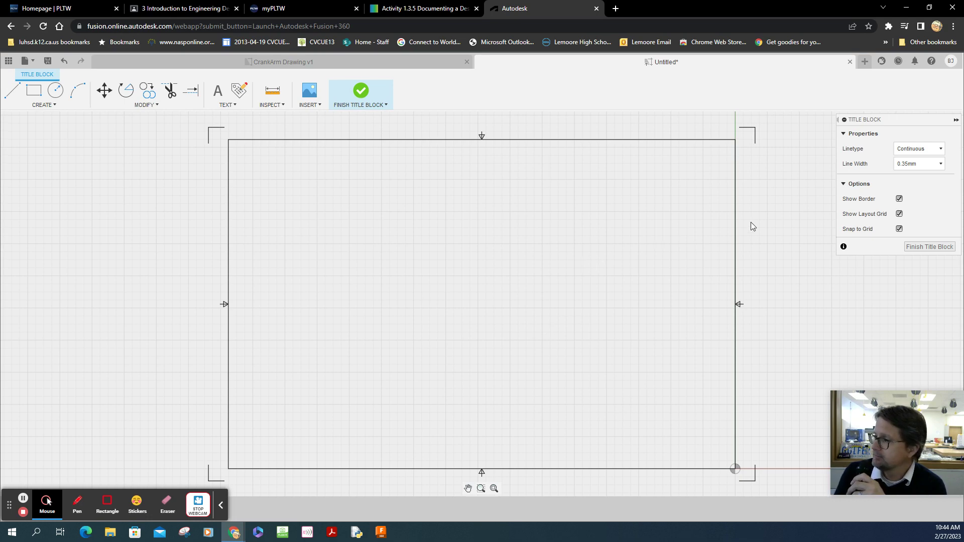
{"action": "left_click", "coordinate": [35, 94]}
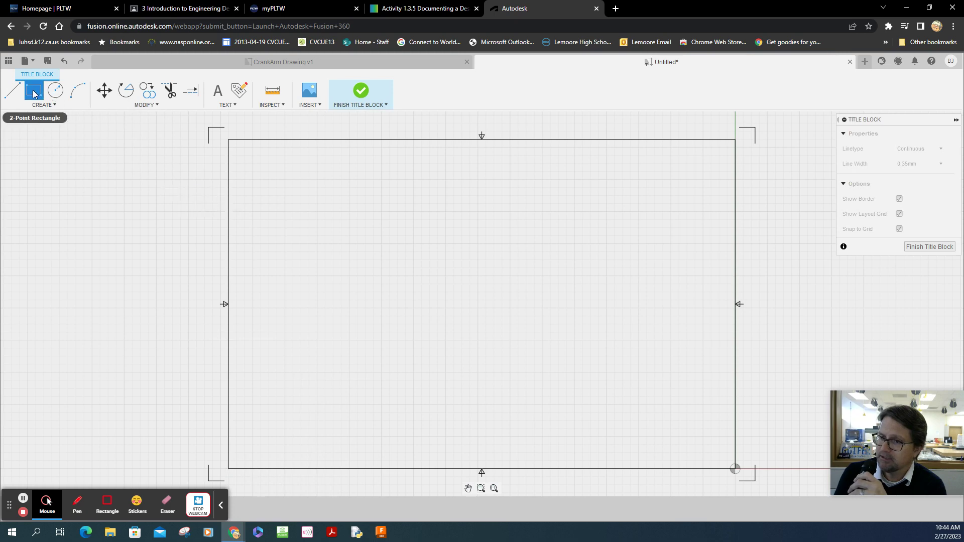
{"action": "left_click", "coordinate": [231, 469]}
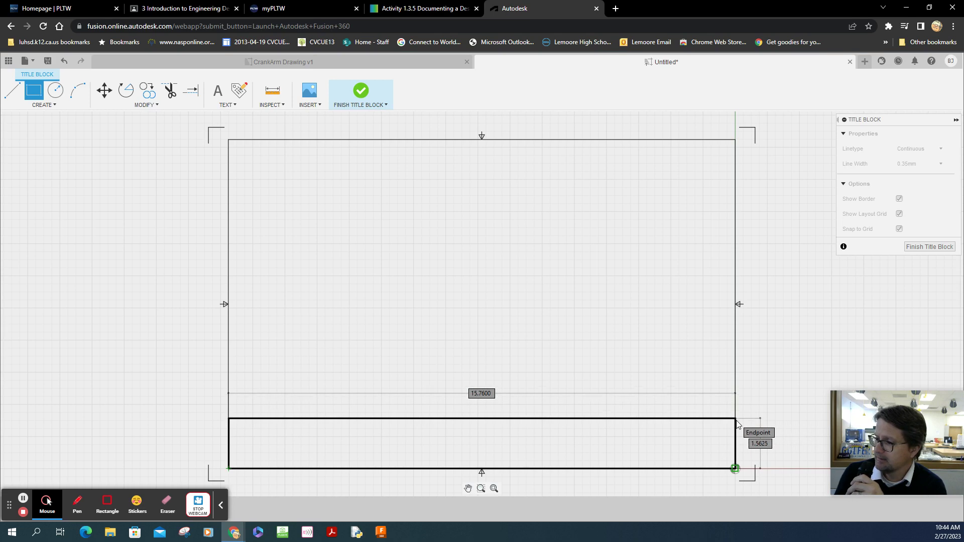
{"action": "key", "text": "Escape"}
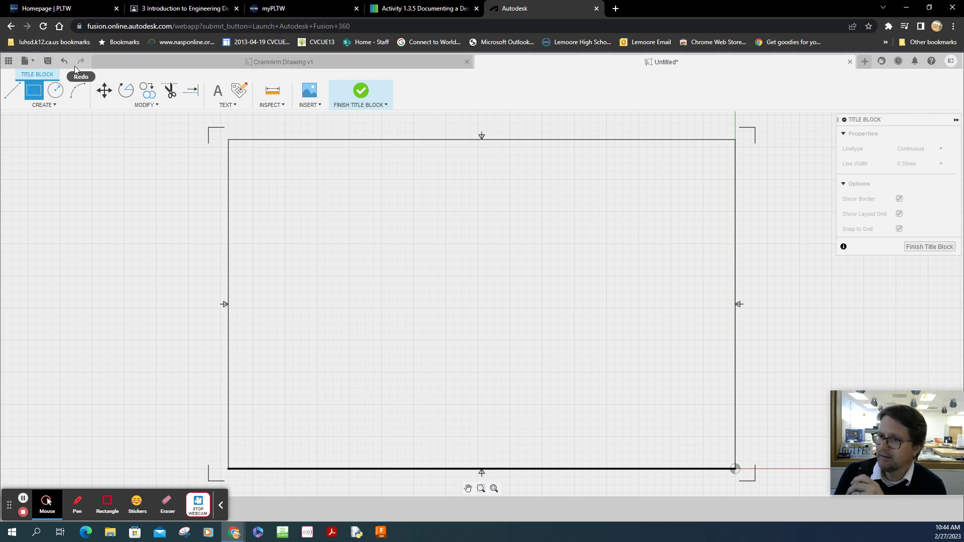
Draw a 1.0000-tall rectangle strip along the bottom of the sheet border.
{"action": "key", "text": "Escape"}
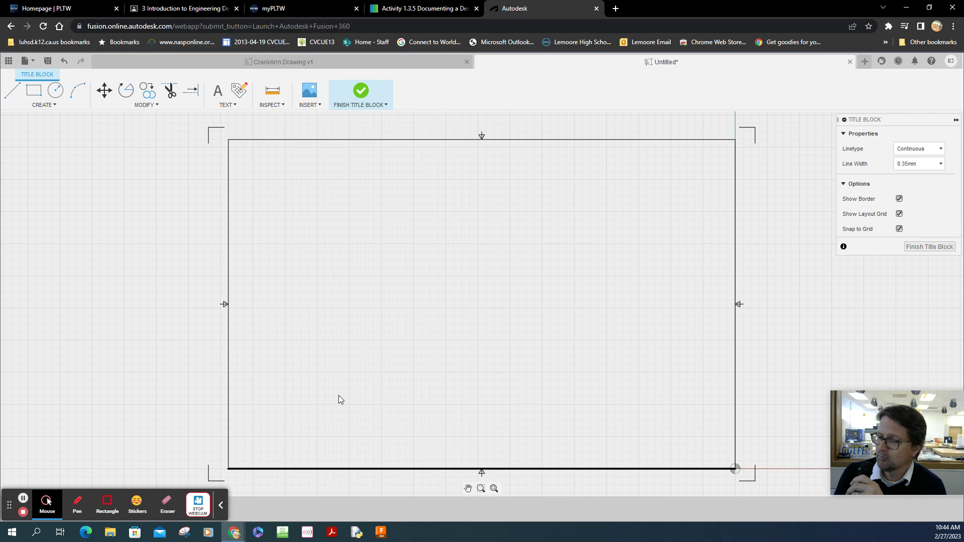
{"action": "key", "text": "r"}
{"action": "left_click", "coordinate": [340, 403]}
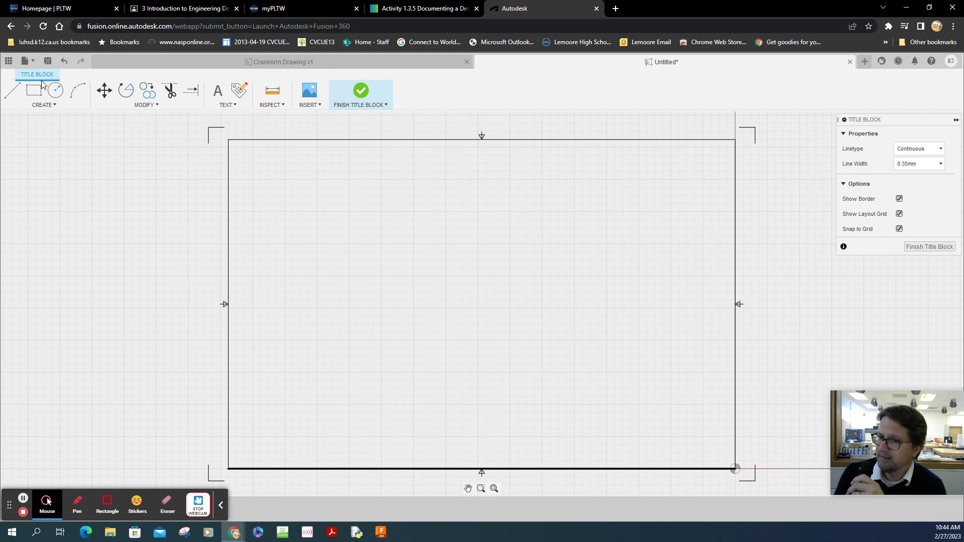
{"action": "left_click", "coordinate": [34, 90]}
{"action": "left_click", "coordinate": [297, 413]}
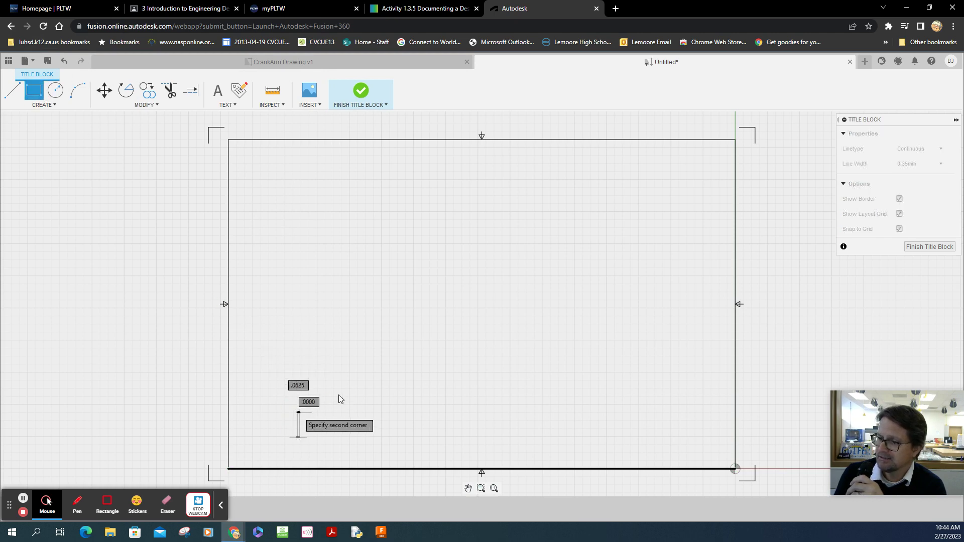
{"action": "left_click", "coordinate": [605, 363]}
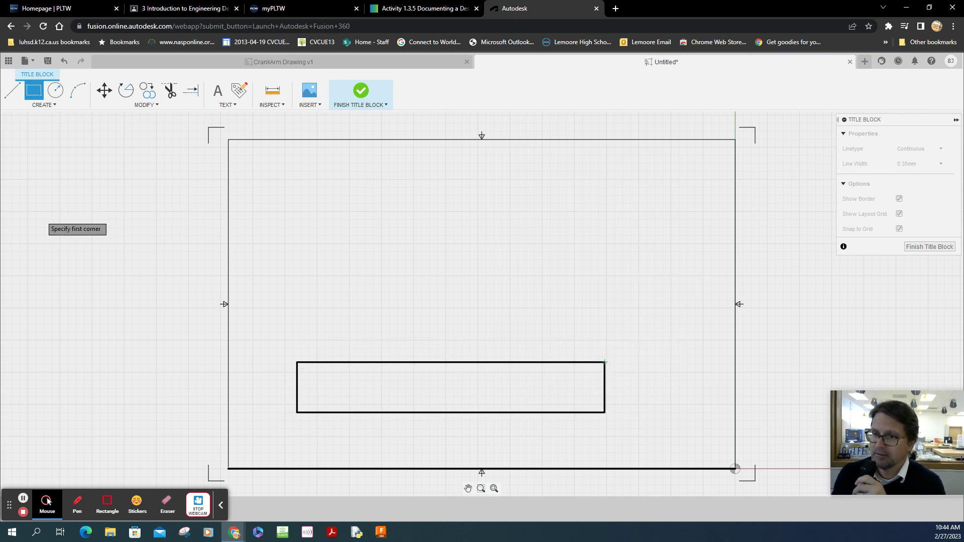
{"action": "left_click", "coordinate": [37, 100]}
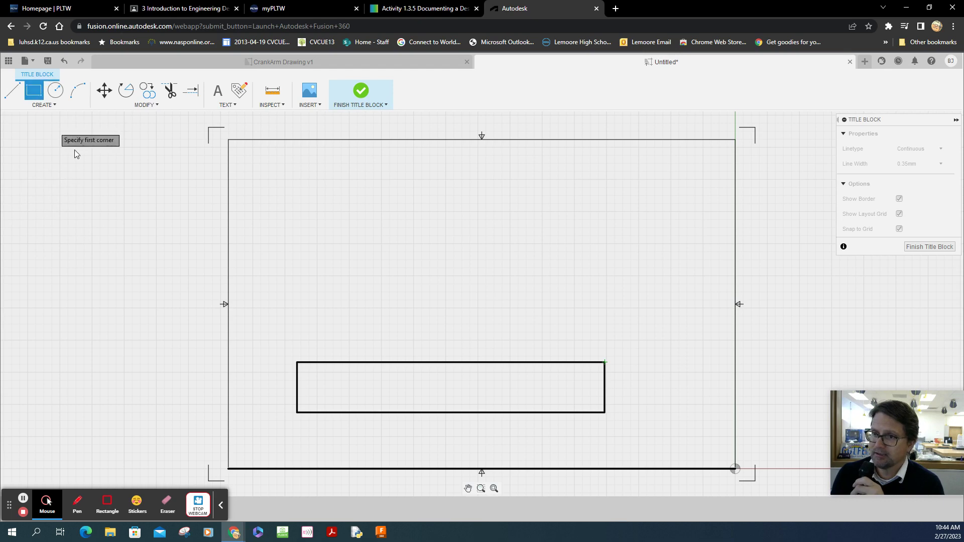
{"action": "key", "text": "Escape"}
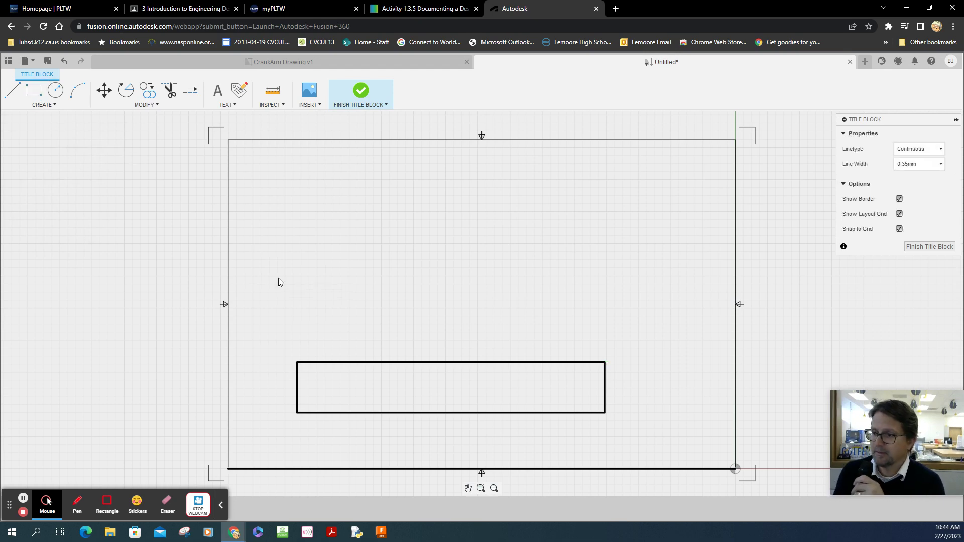
{"action": "left_click", "coordinate": [300, 413]}
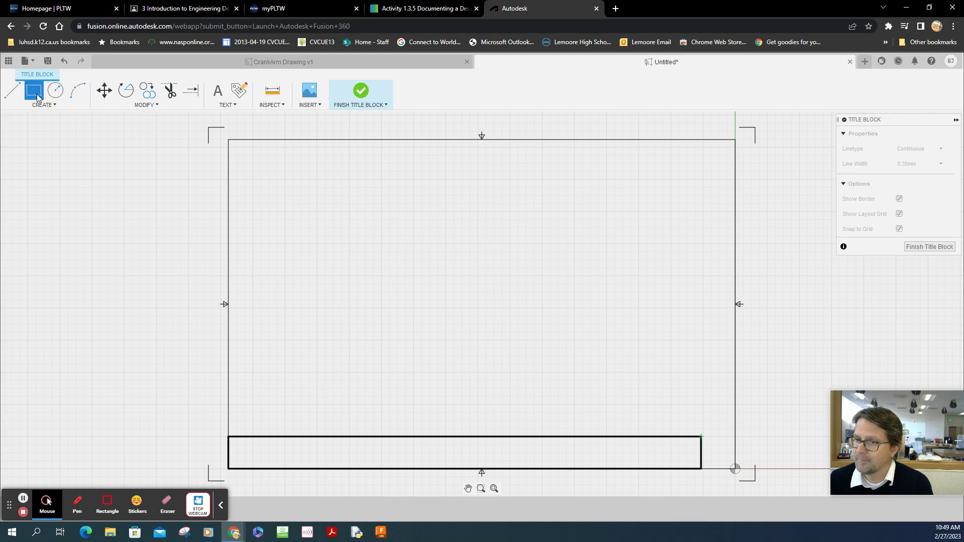
{"action": "key", "text": "Escape"}
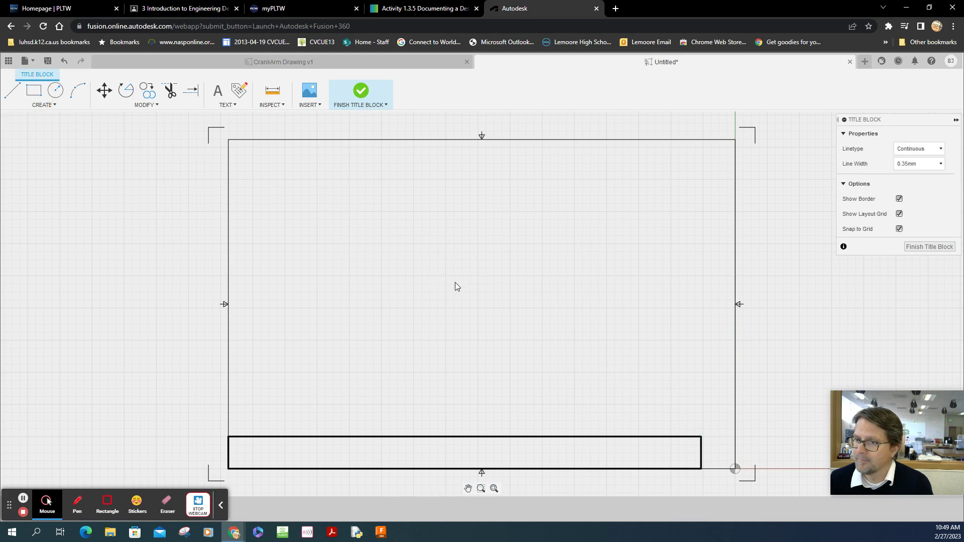
Stretch the strip's right edge out to the border so it spans the full width.
{"action": "left_click", "coordinate": [701, 443]}
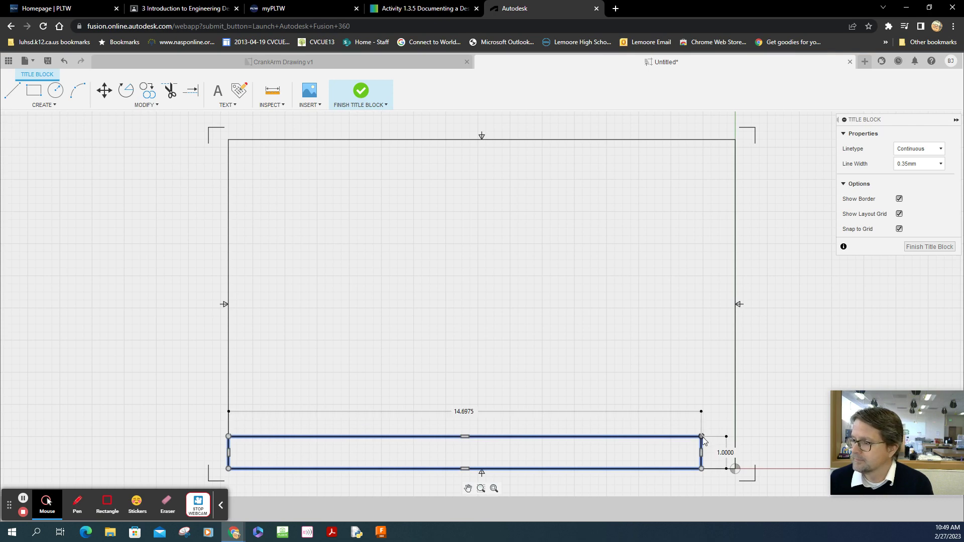
{"action": "left_click", "coordinate": [702, 436]}
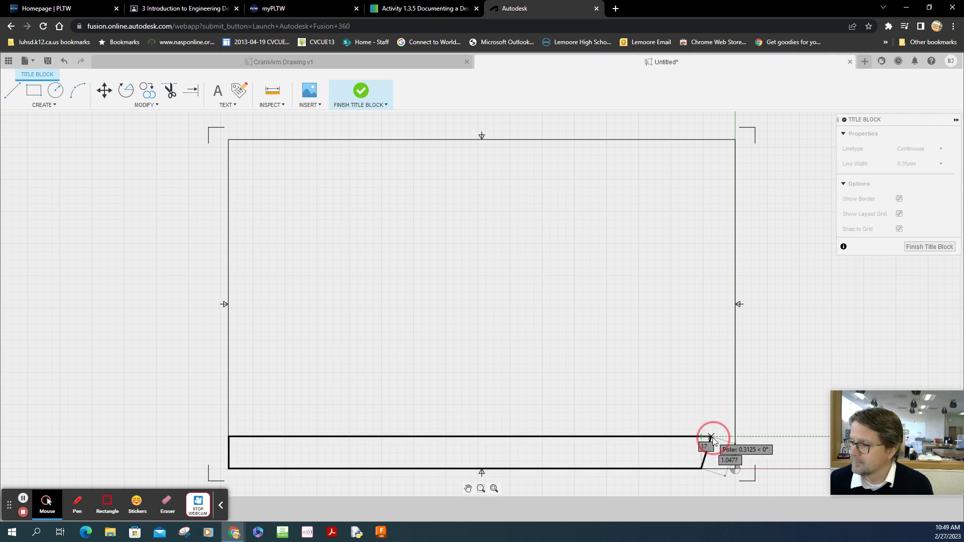
{"action": "left_click", "coordinate": [709, 437]}
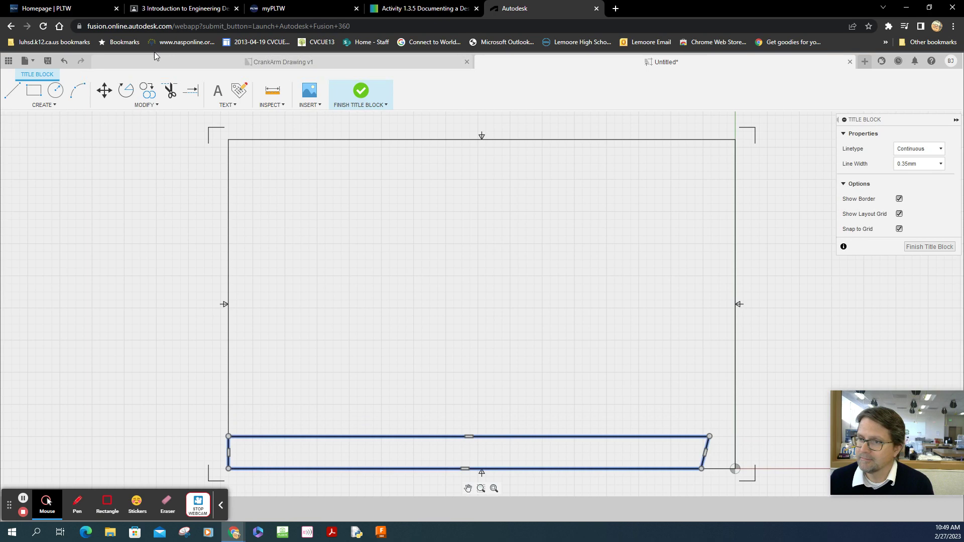
{"action": "left_click", "coordinate": [64, 64]}
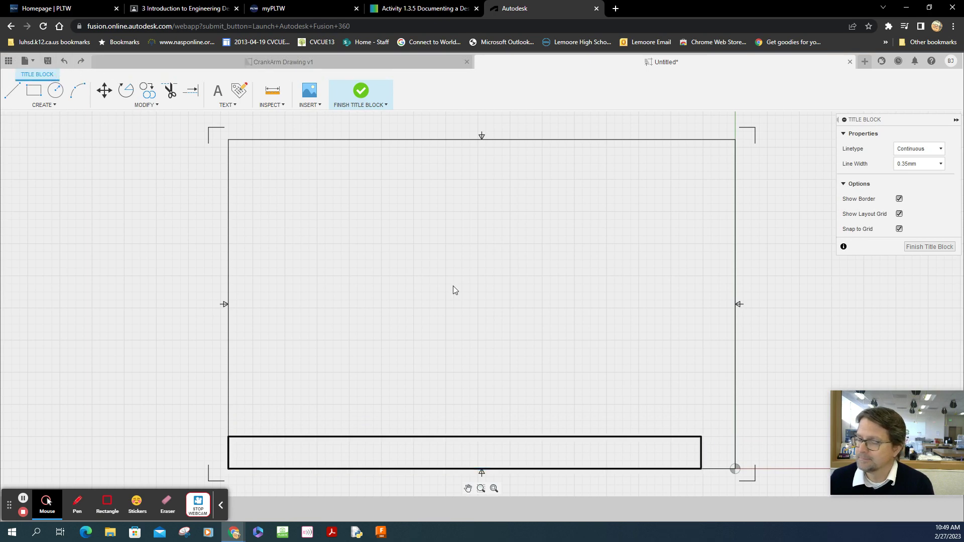
{"action": "left_click", "coordinate": [702, 453]}
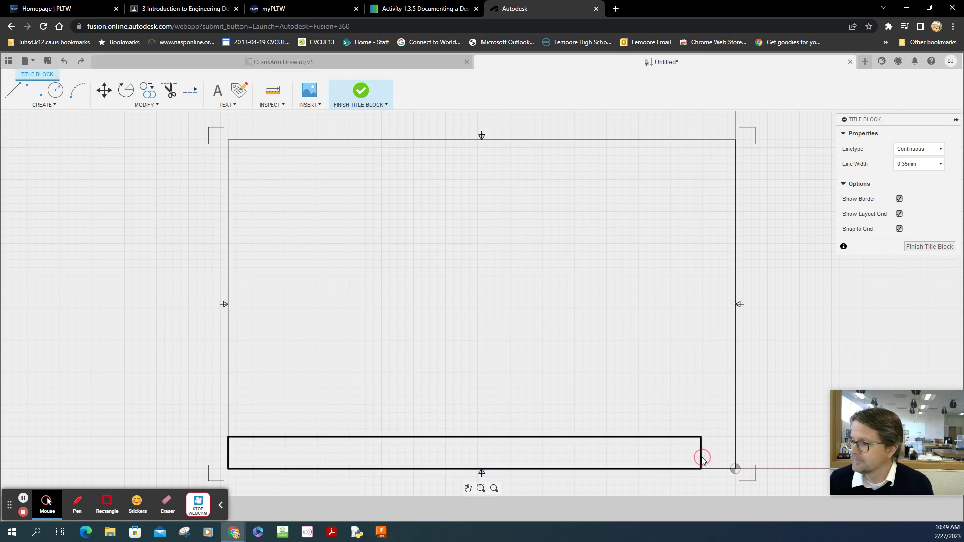
{"action": "left_click", "coordinate": [703, 453]}
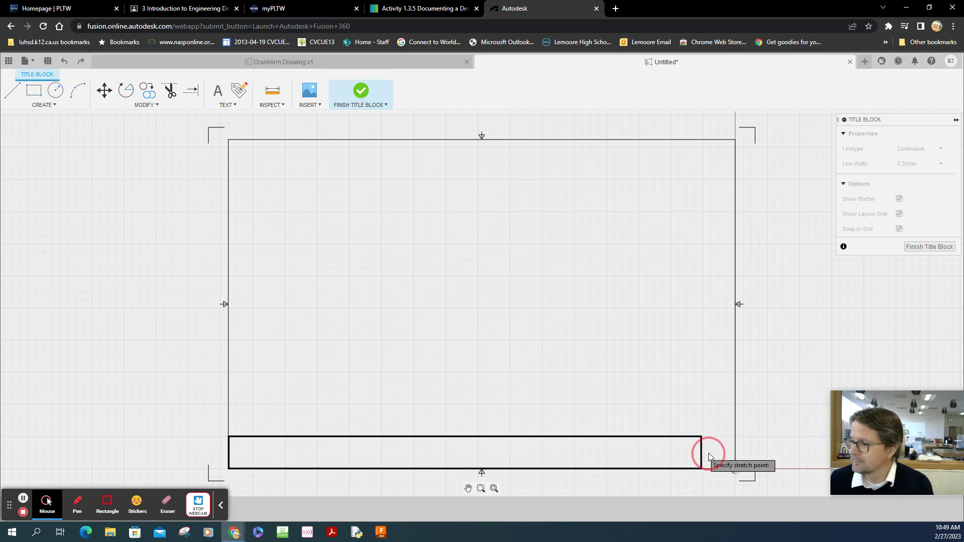
{"action": "left_click", "coordinate": [735, 453]}
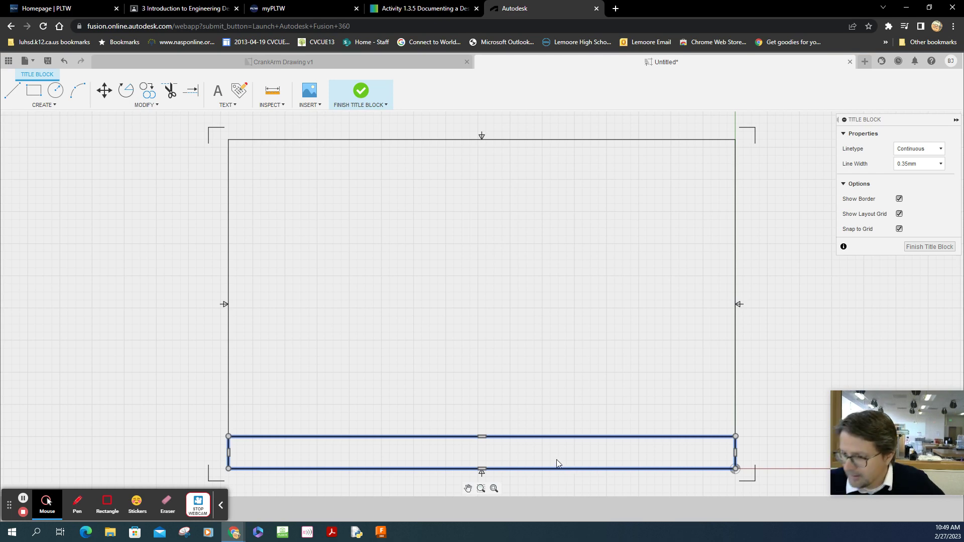
Measure between the strip's two bottom corners, confirming a width of 15.7600.
{"action": "left_click", "coordinate": [272, 94]}
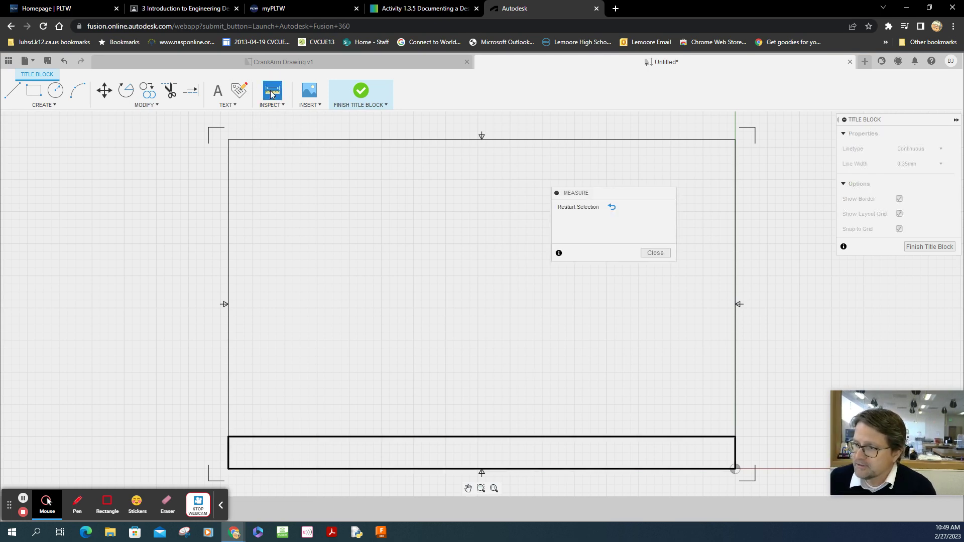
{"action": "left_click", "coordinate": [234, 438]}
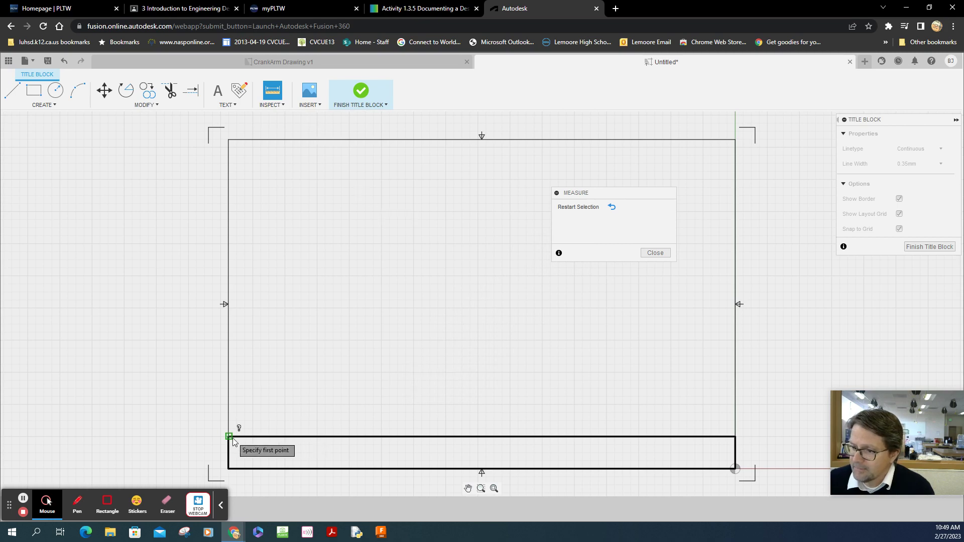
{"action": "left_click", "coordinate": [736, 437]}
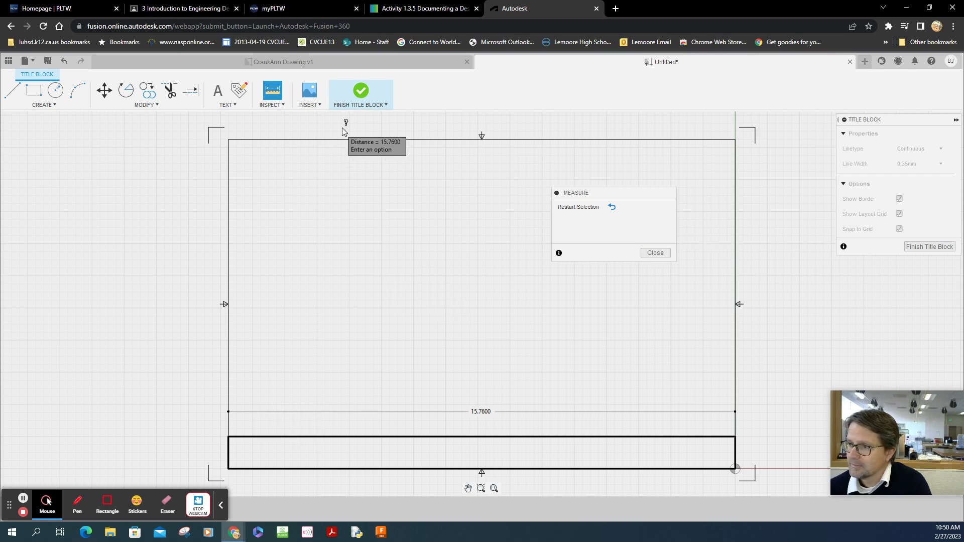
{"action": "left_click", "coordinate": [12, 90]}
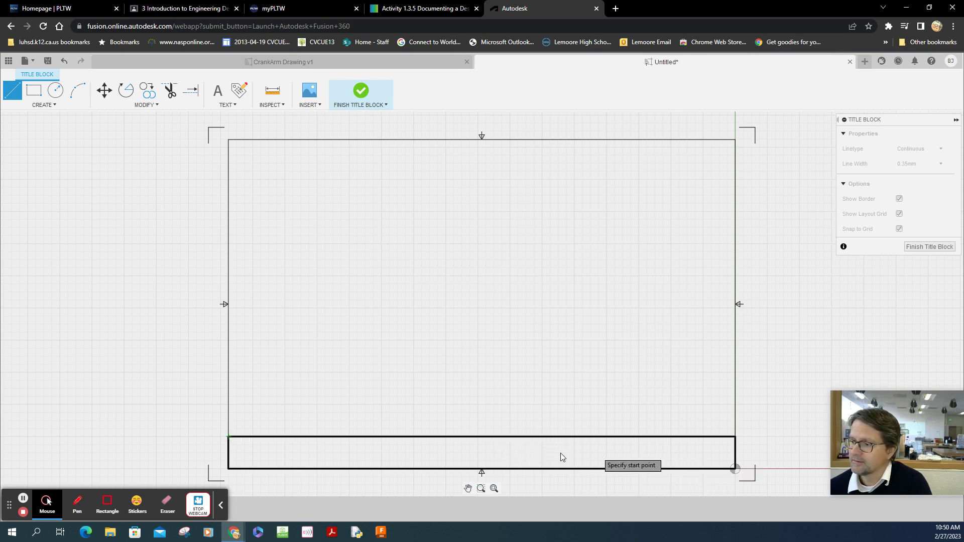
Draw vertical dividers at the strip's midpoint and further right, plus a horizontal line across its middle.
{"action": "left_click", "coordinate": [481, 440]}
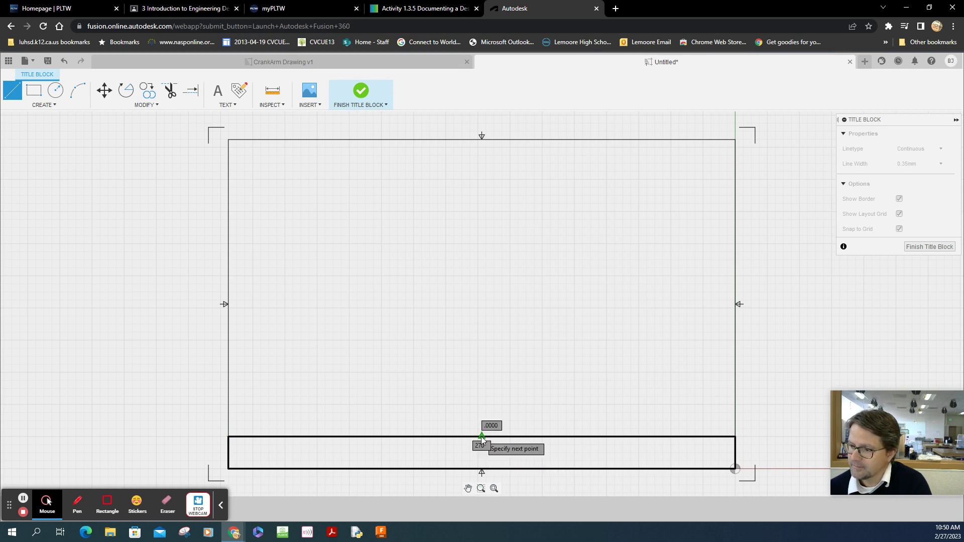
{"action": "double_click", "coordinate": [482, 470]}
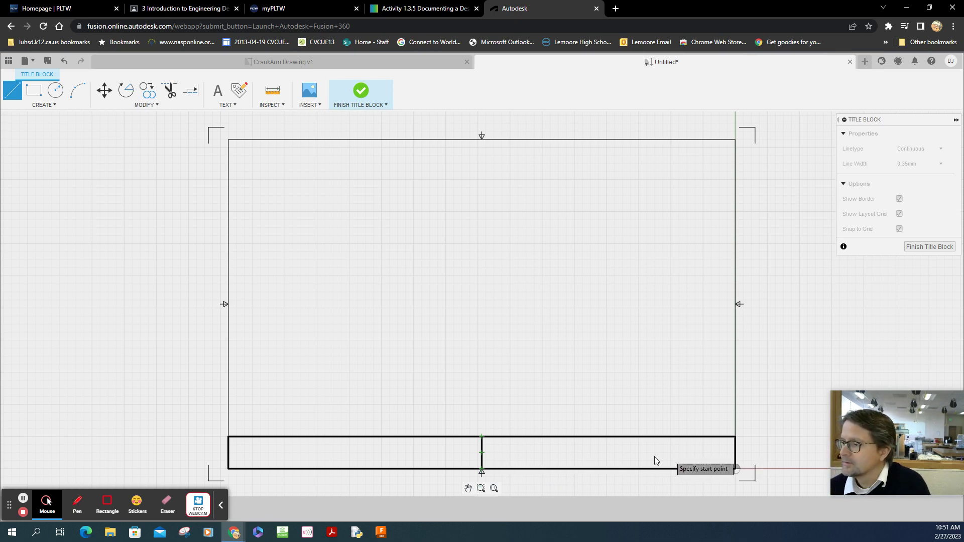
{"action": "left_click", "coordinate": [615, 437]}
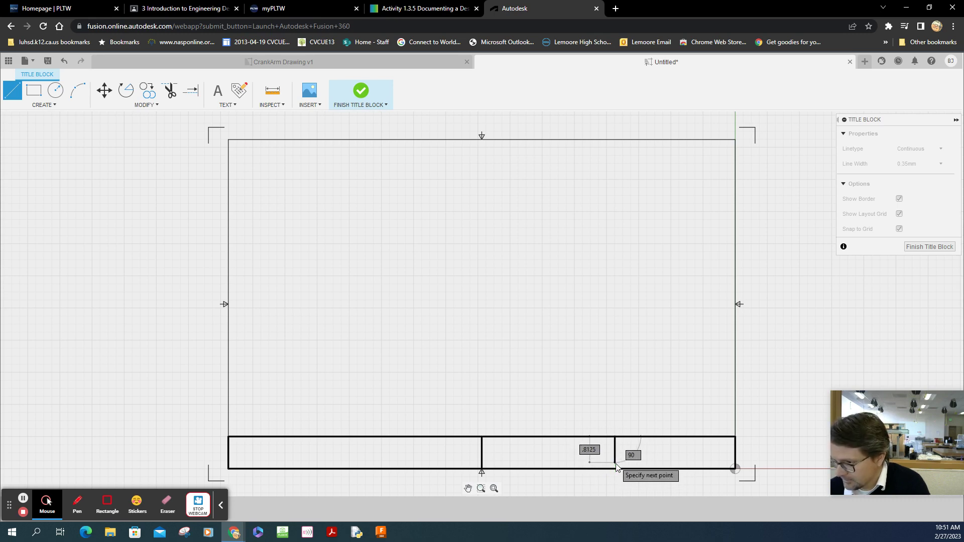
{"action": "left_click", "coordinate": [615, 468]}
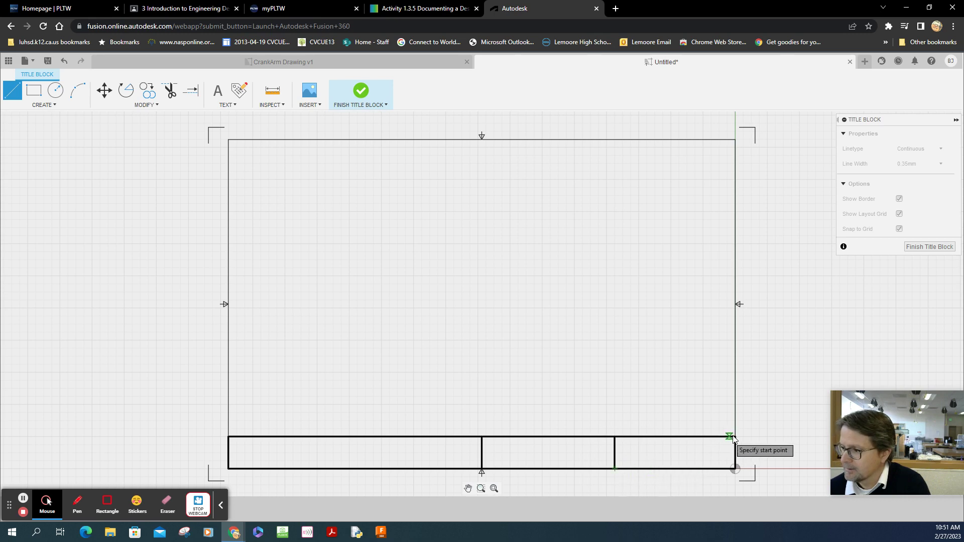
{"action": "left_click", "coordinate": [735, 452]}
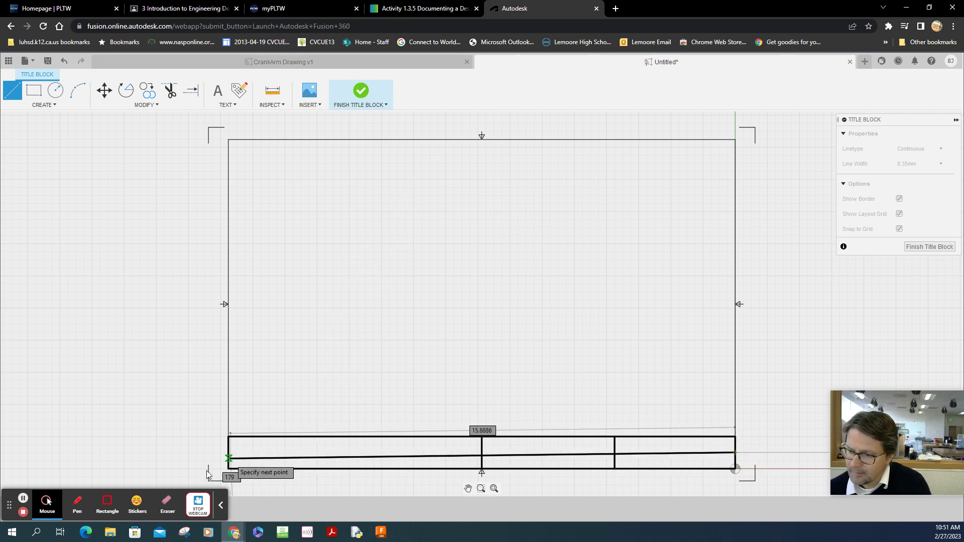
{"action": "left_click", "coordinate": [229, 452]}
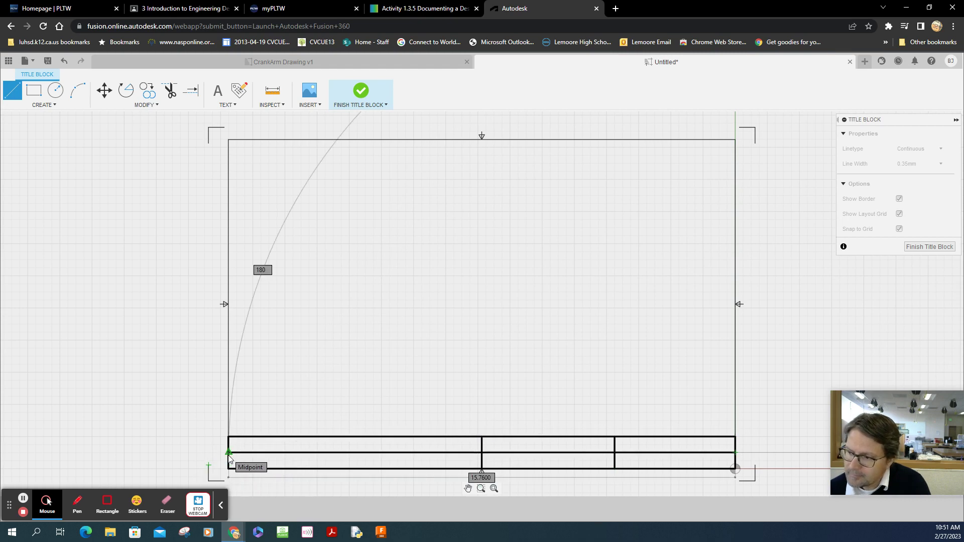
{"action": "left_click", "coordinate": [229, 455]}
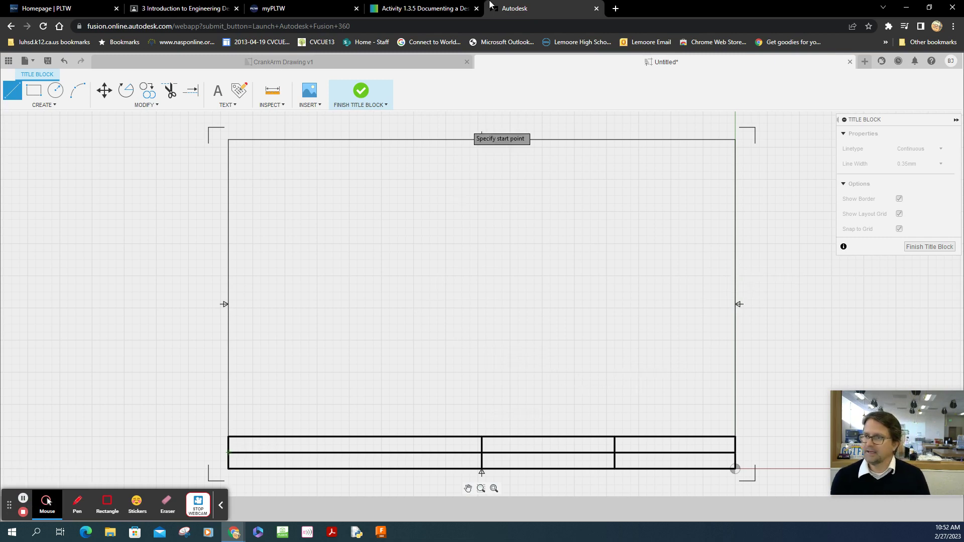
{"action": "left_click", "coordinate": [285, 60]}
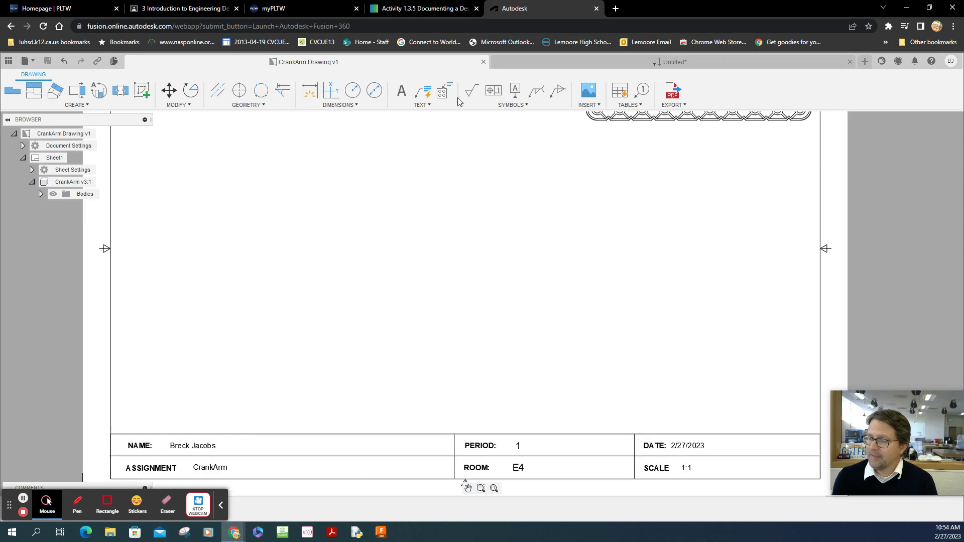
{"action": "left_click", "coordinate": [220, 506]}
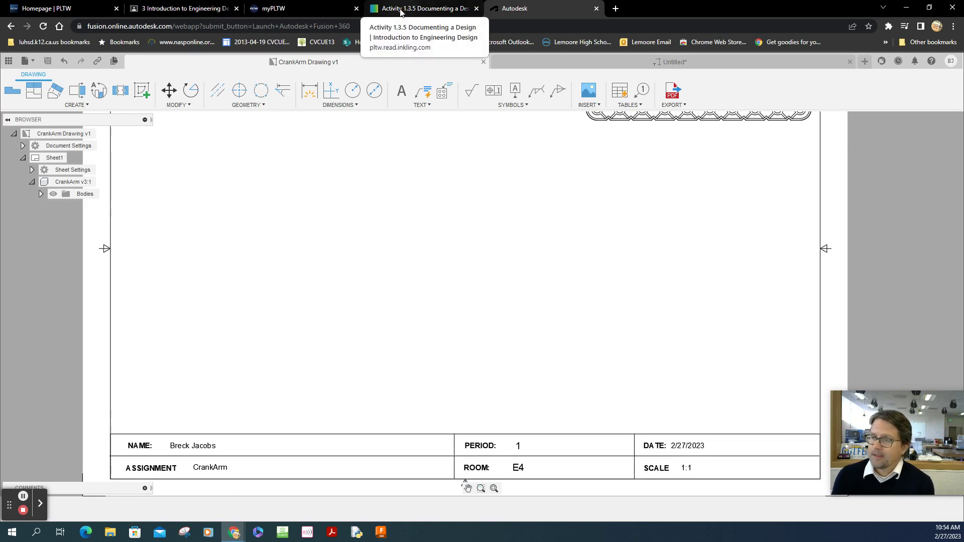
{"action": "left_click", "coordinate": [668, 62]}
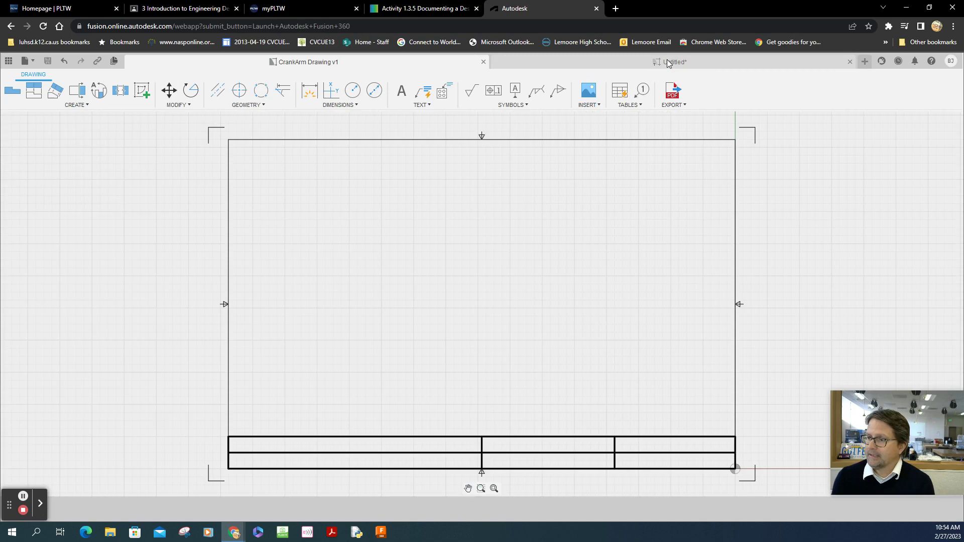
{"action": "left_click", "coordinate": [220, 96]}
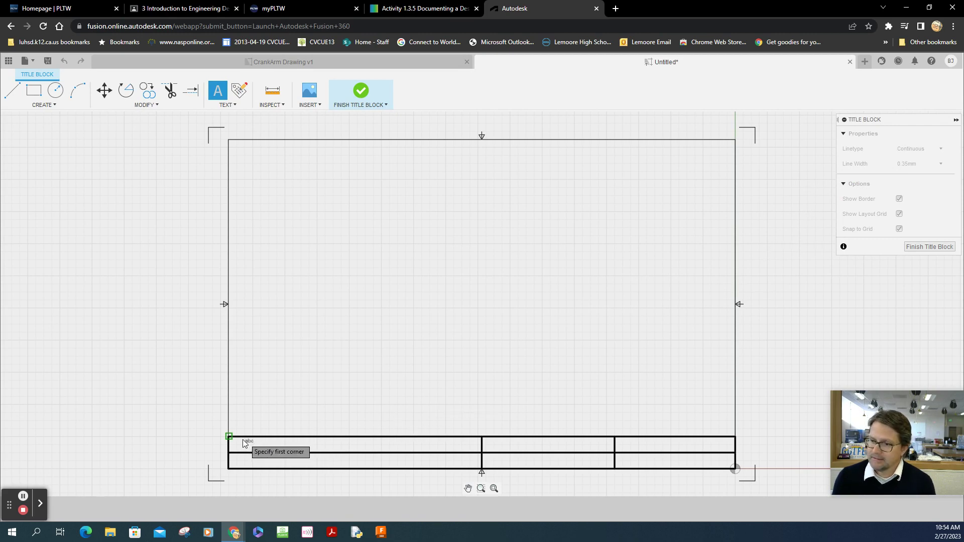
Create a bold NAME: text label in the title block's upper-left cell.
{"action": "scroll", "coordinate": [267, 443], "scroll_direction": "down", "scroll_amount": 1}
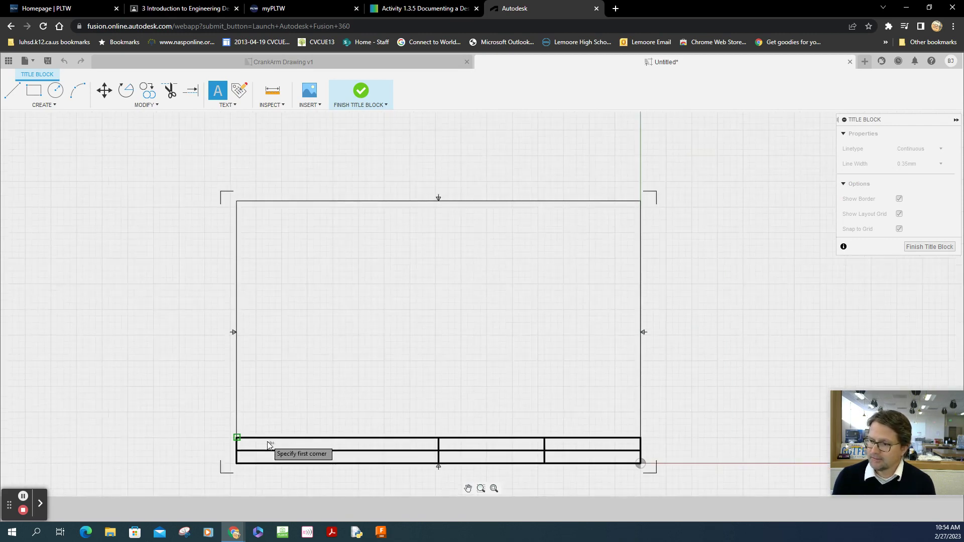
{"action": "scroll", "coordinate": [284, 448], "scroll_direction": "up", "scroll_amount": 2}
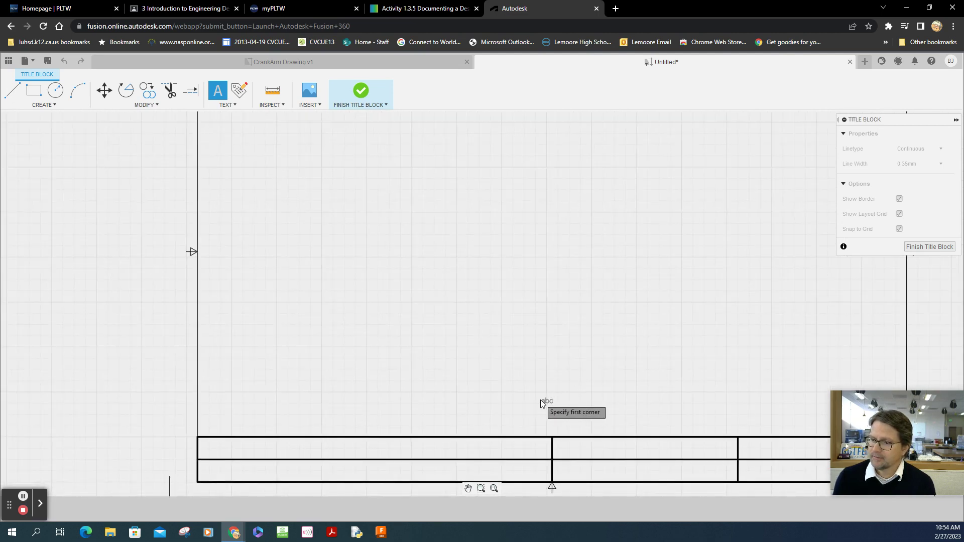
{"action": "scroll", "coordinate": [540, 400], "scroll_direction": "up", "scroll_amount": 1}
{"action": "mouse_move", "coordinate": [98, 388]}
{"action": "middle_mouse_down"}
{"action": "mouse_move", "coordinate": [92, 325]}
{"action": "mouse_move", "coordinate": [38, 289]}
{"action": "middle_mouse_up"}
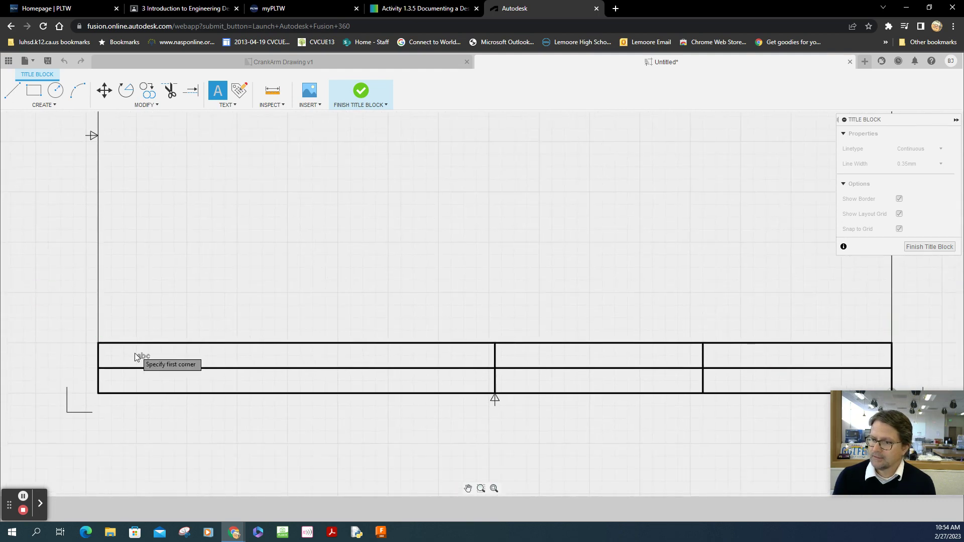
{"action": "scroll", "coordinate": [135, 354], "scroll_direction": "up", "scroll_amount": 2}
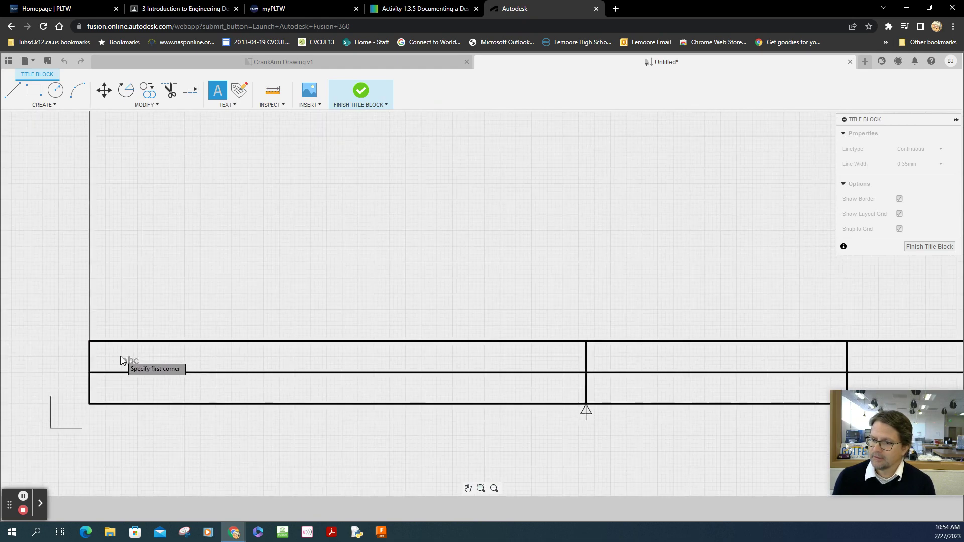
{"action": "scroll", "coordinate": [121, 358], "scroll_direction": "up", "scroll_amount": 2}
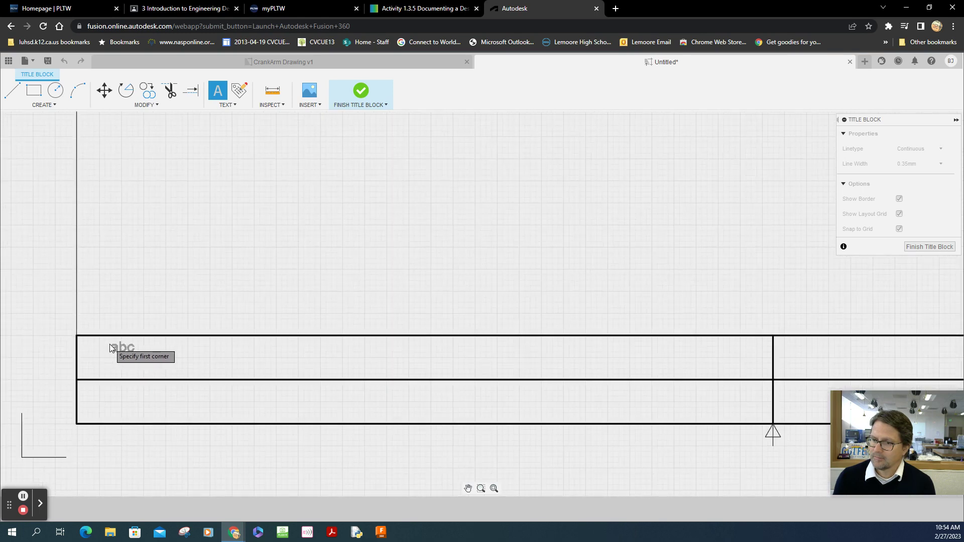
{"action": "left_click", "coordinate": [110, 345]}
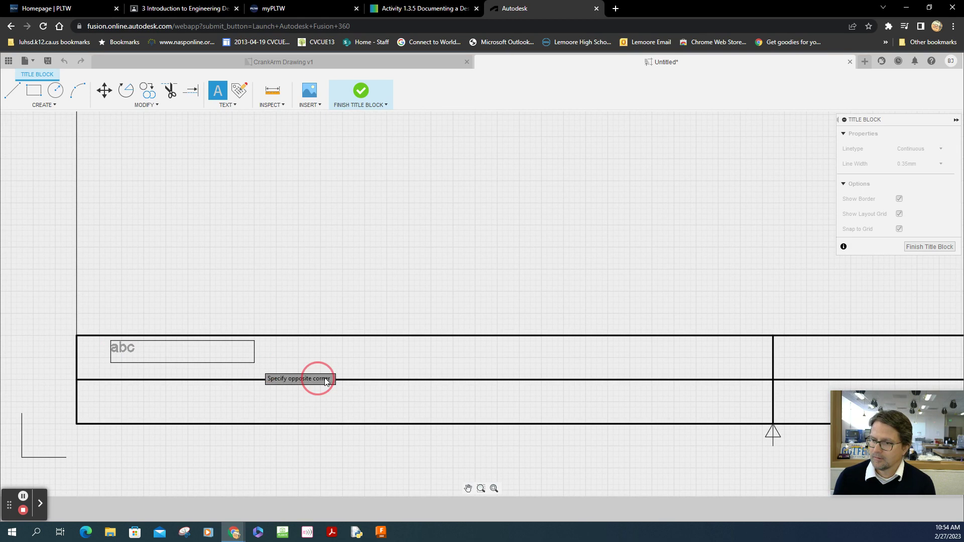
{"action": "left_click", "coordinate": [405, 364]}
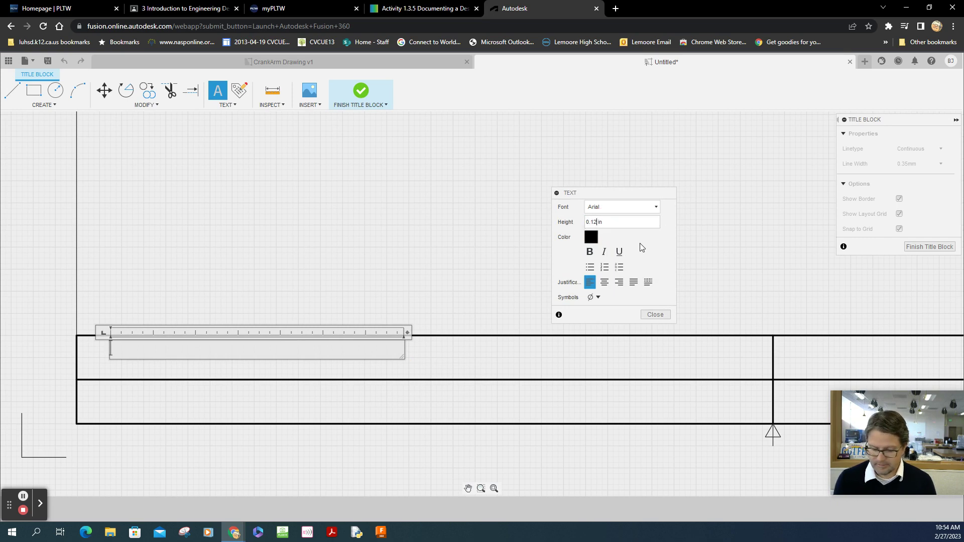
{"action": "left_click", "coordinate": [590, 252]}
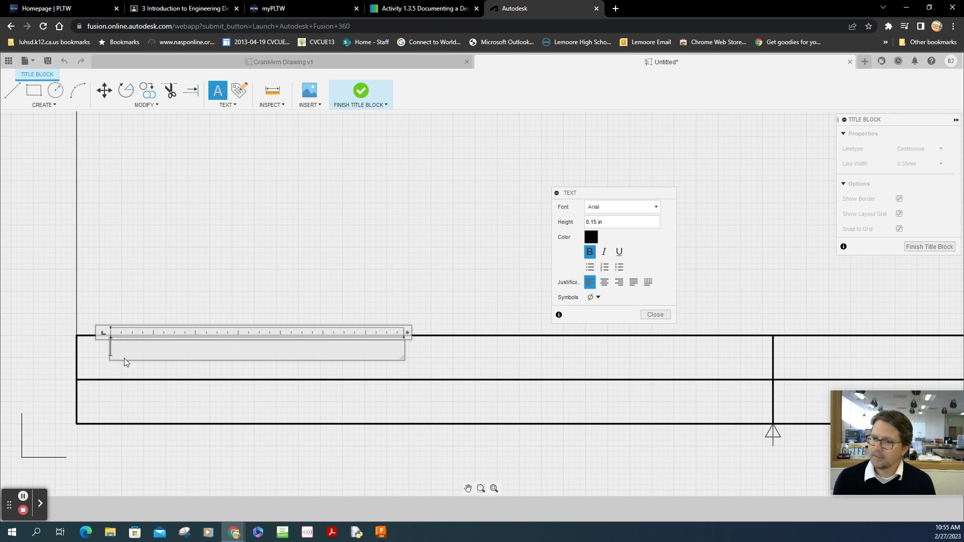
{"action": "type", "text": "Na"}
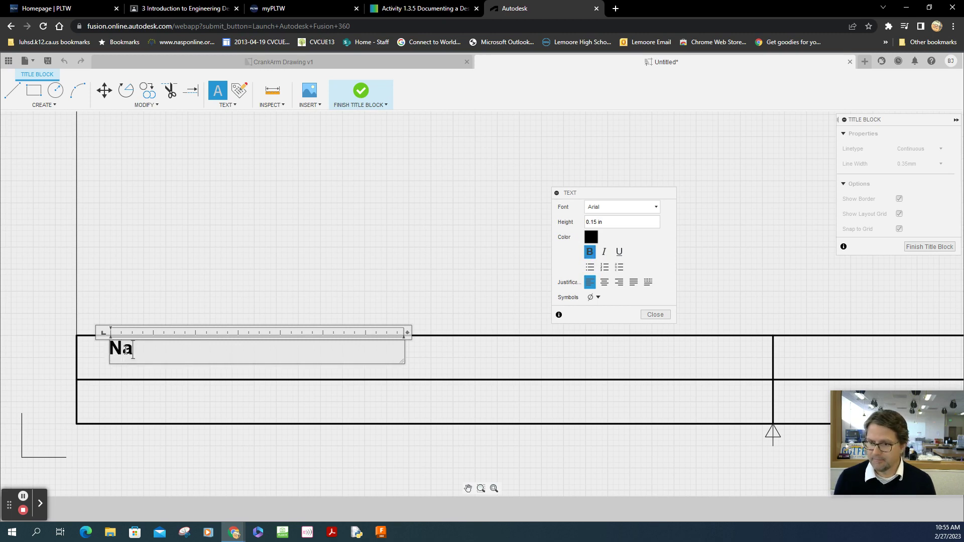
{"action": "type", "text": "AME:"}
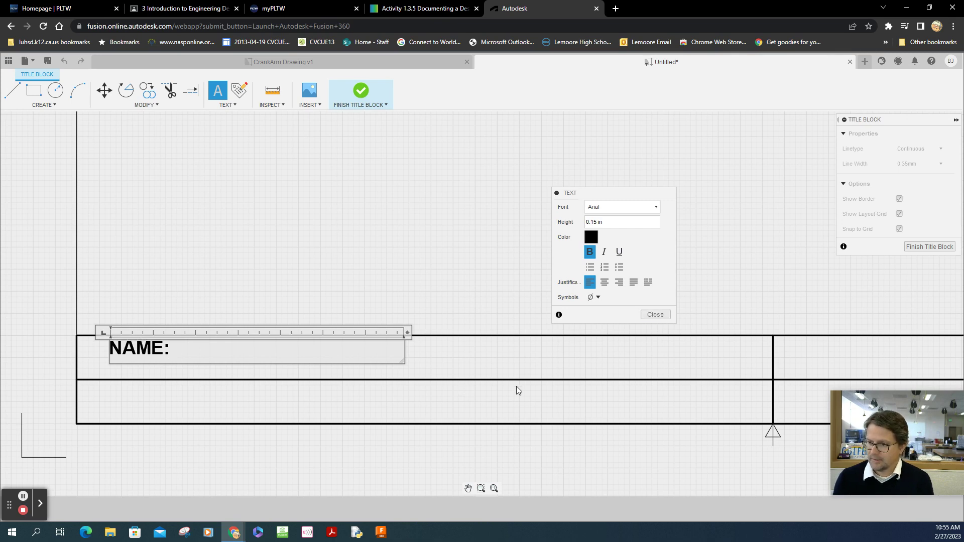
{"action": "left_click", "coordinate": [511, 363]}
Move the NAME: label down and left to sit within its cell.
{"action": "left_click", "coordinate": [152, 351]}
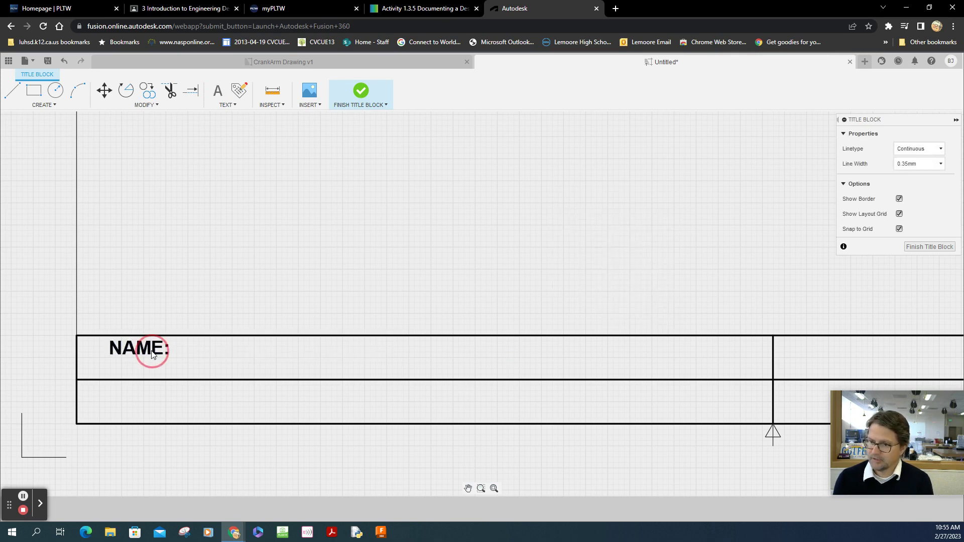
{"action": "left_click_drag", "start_coordinate": [152, 353], "coordinate": [124, 360]}
{"action": "scroll", "coordinate": [149, 359], "scroll_direction": "up", "scroll_amount": 1}
{"action": "scroll", "coordinate": [152, 364], "scroll_direction": "up", "scroll_amount": 1}
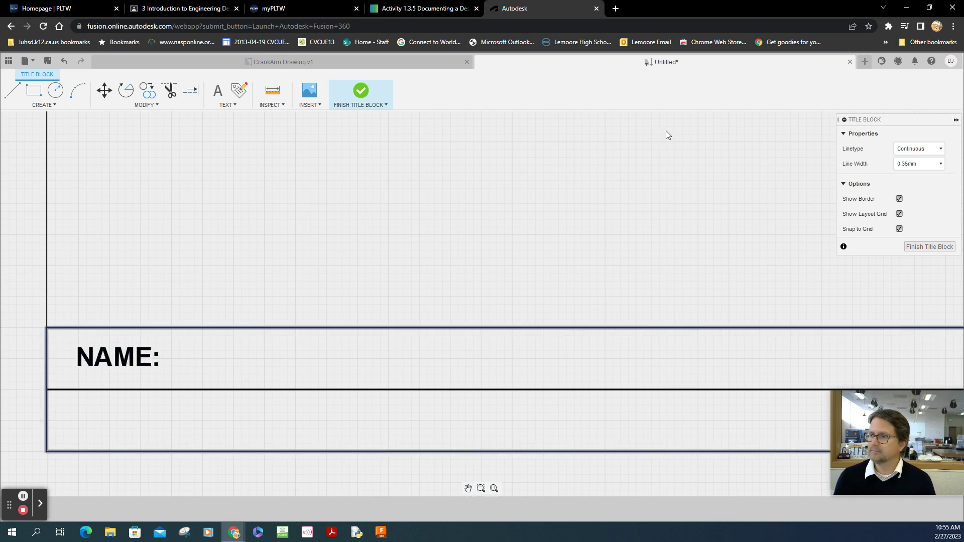
{"action": "left_click", "coordinate": [217, 91]}
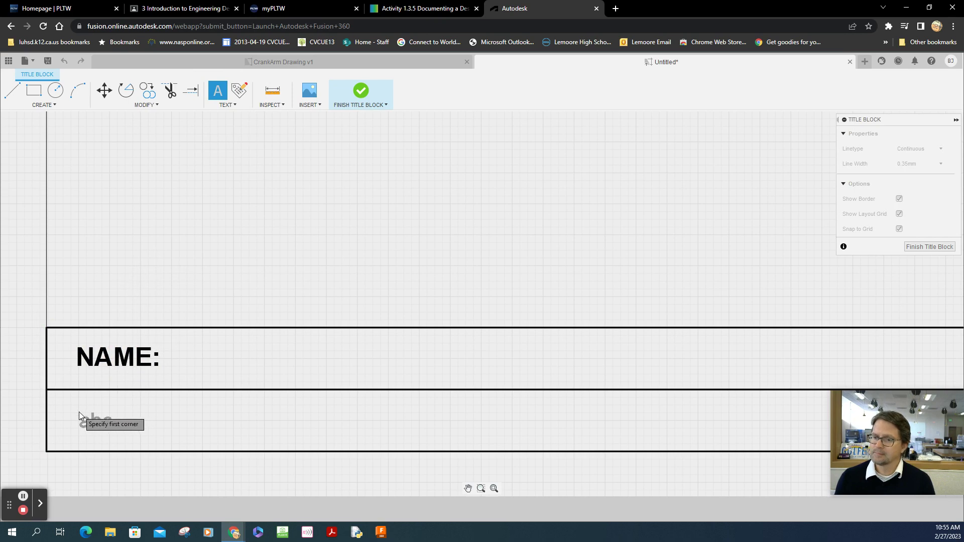
Add a bold 0.15 in ASSIGNMENT: label in the lower-left cell beneath NAME:.
{"action": "left_click_drag", "start_coordinate": [80, 412], "coordinate": [250, 439]}
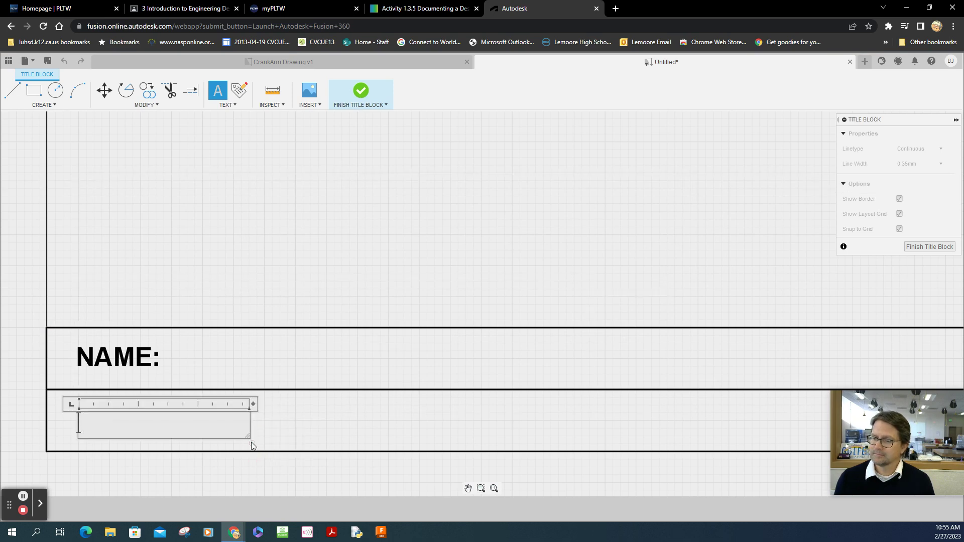
{"action": "left_click", "coordinate": [595, 223]}
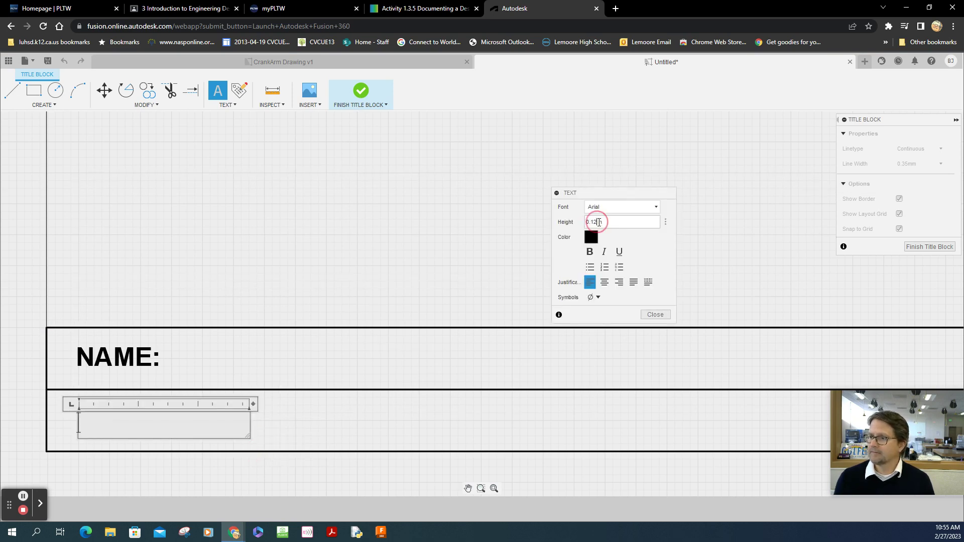
{"action": "type", "text": "5"}
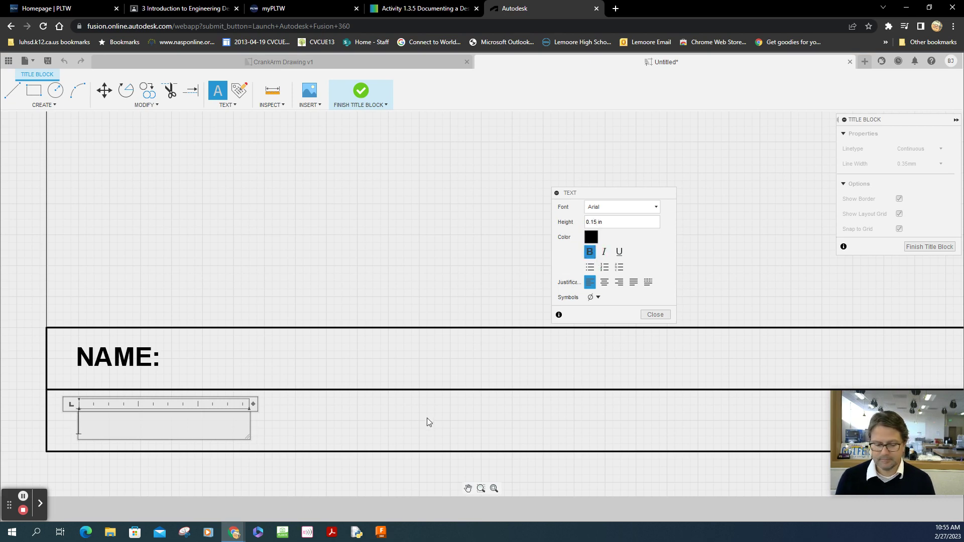
{"action": "type", "text": "A"}
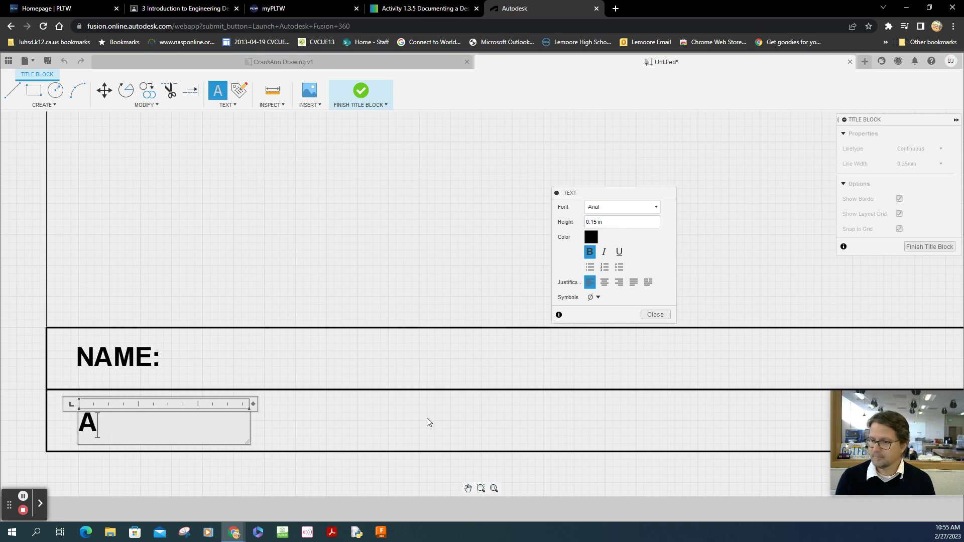
{"action": "type", "text": "SSIGNM"}
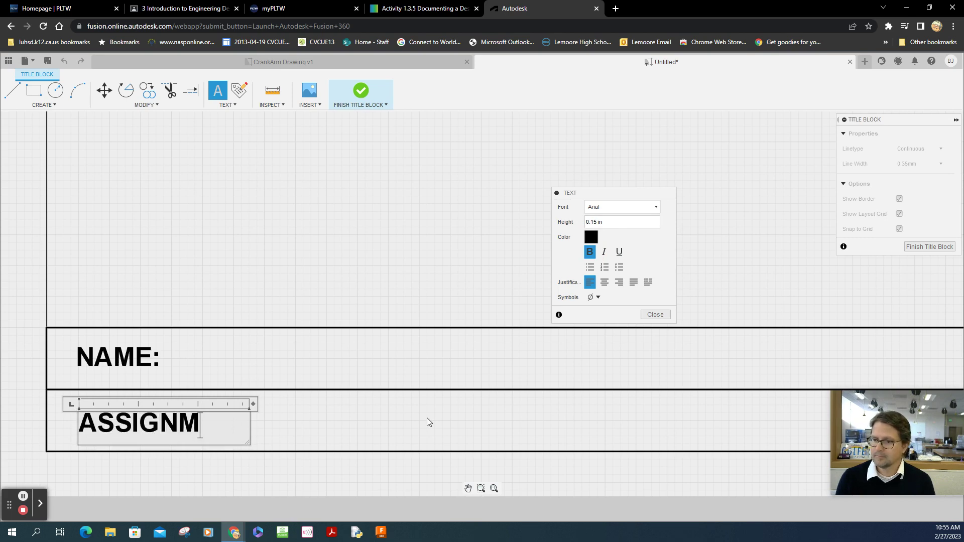
{"action": "type", "text": "ENT:"}
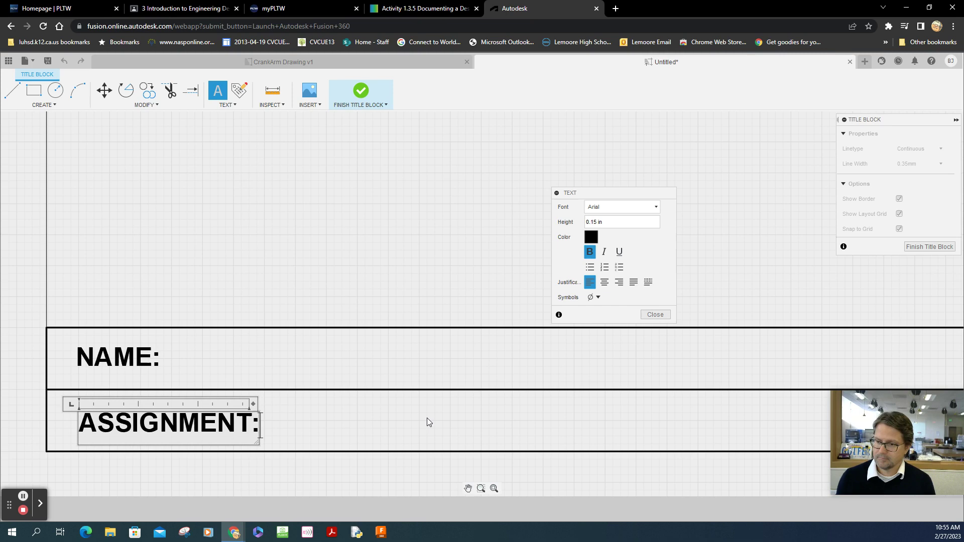
{"action": "left_click", "coordinate": [425, 415]}
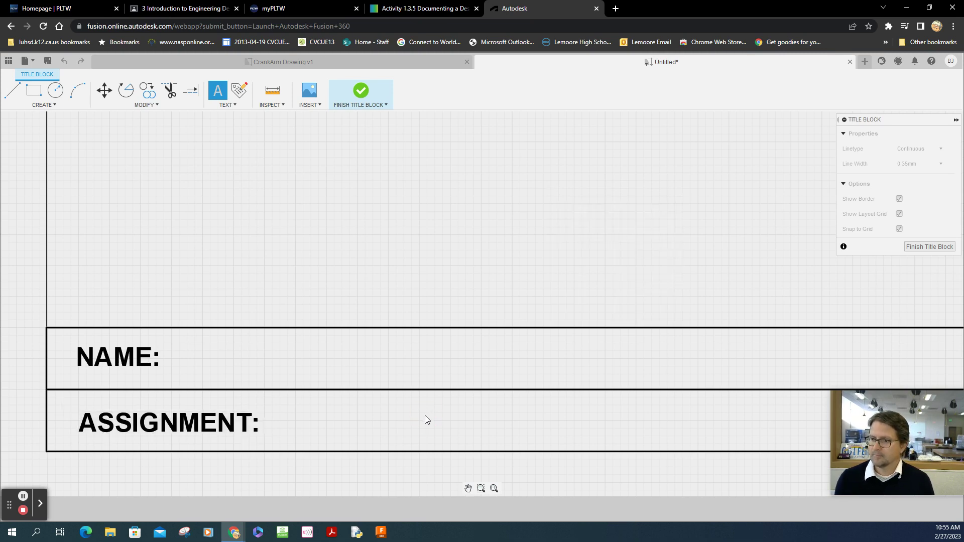
{"action": "mouse_move", "coordinate": [743, 270]}
{"action": "middle_mouse_down"}
{"action": "mouse_move", "coordinate": [329, 235]}
{"action": "mouse_move", "coordinate": [235, 247]}
{"action": "middle_mouse_up"}
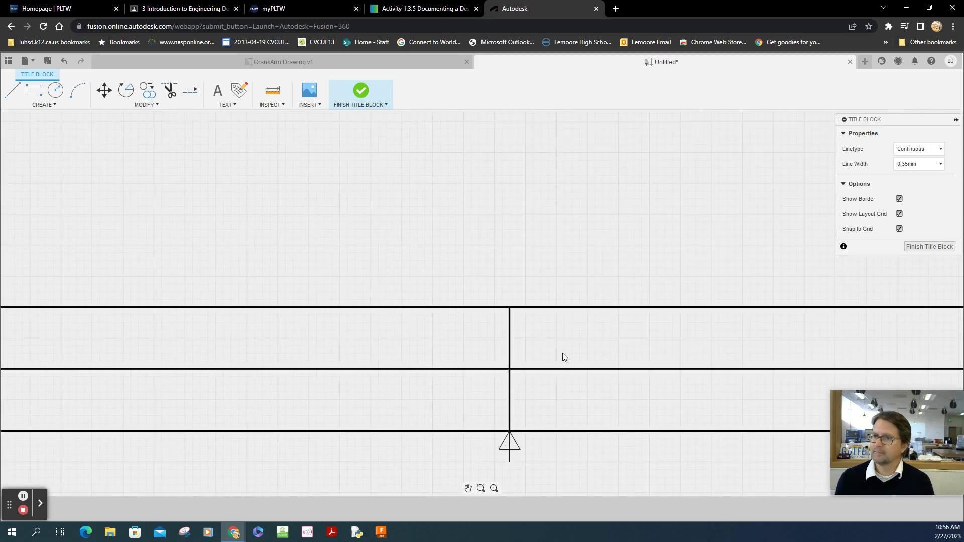
Add a bold 0.15 in 'PERIOD:' text label in the title block's upper middle cell.
{"action": "left_click", "coordinate": [218, 91]}
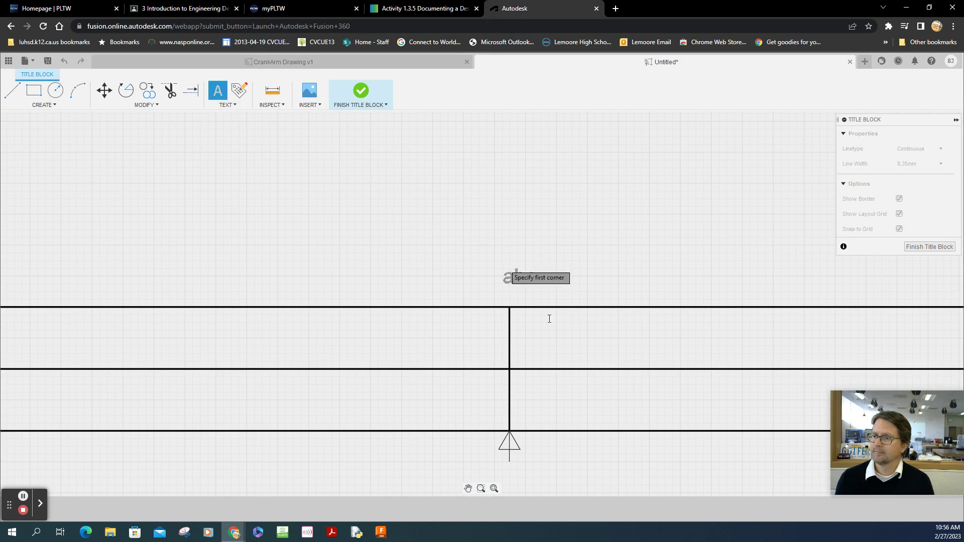
{"action": "left_click_drag", "start_coordinate": [549, 324], "coordinate": [690, 355]}
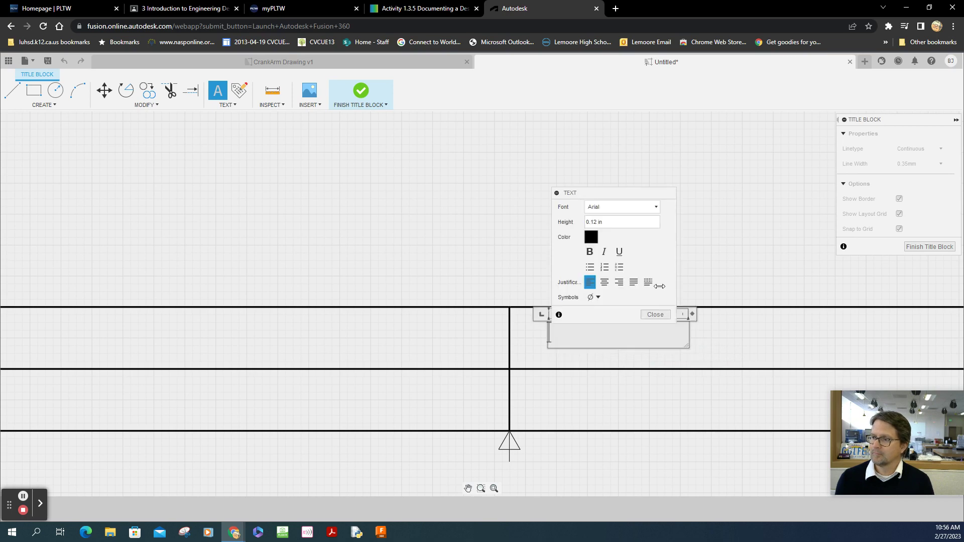
{"action": "left_click", "coordinate": [597, 222]}
{"action": "key", "text": "BackSpace"}
{"action": "type", "text": "5"}
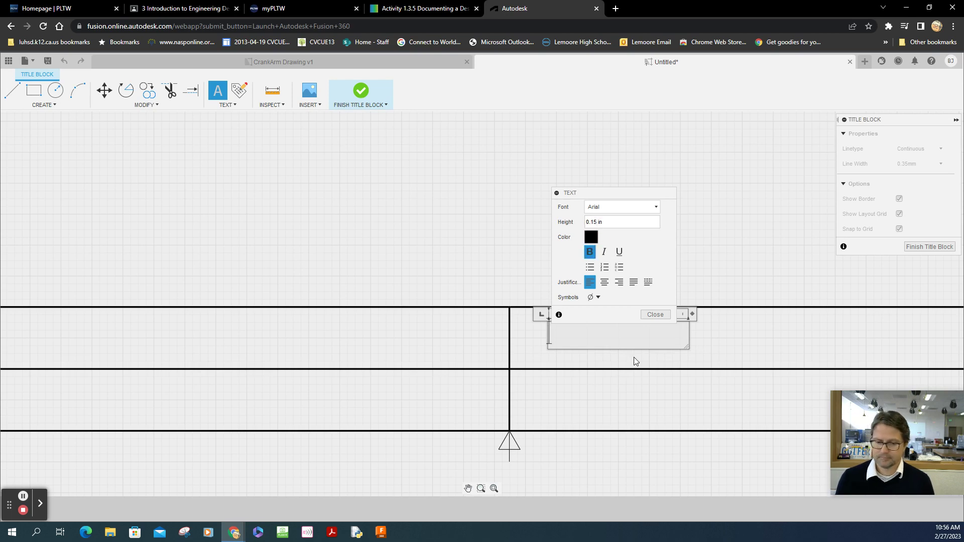
{"action": "type", "text": "pERI"}
{"action": "key", "text": "BackSpace"}
{"action": "key", "text": "BackSpace"}
{"action": "key", "text": "BackSpace"}
{"action": "key", "text": "BackSpace"}
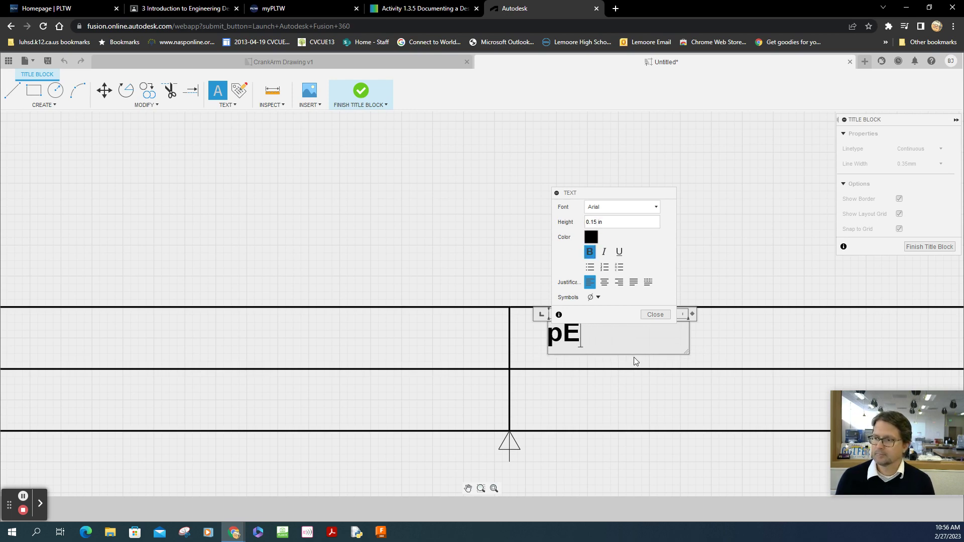
{"action": "type", "text": "PERIOD"}
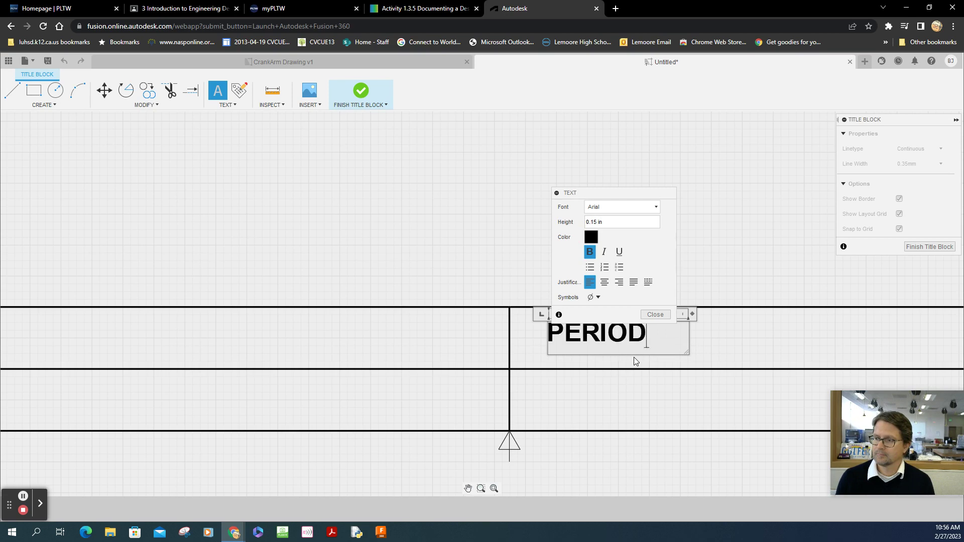
{"action": "type", "text": ":"}
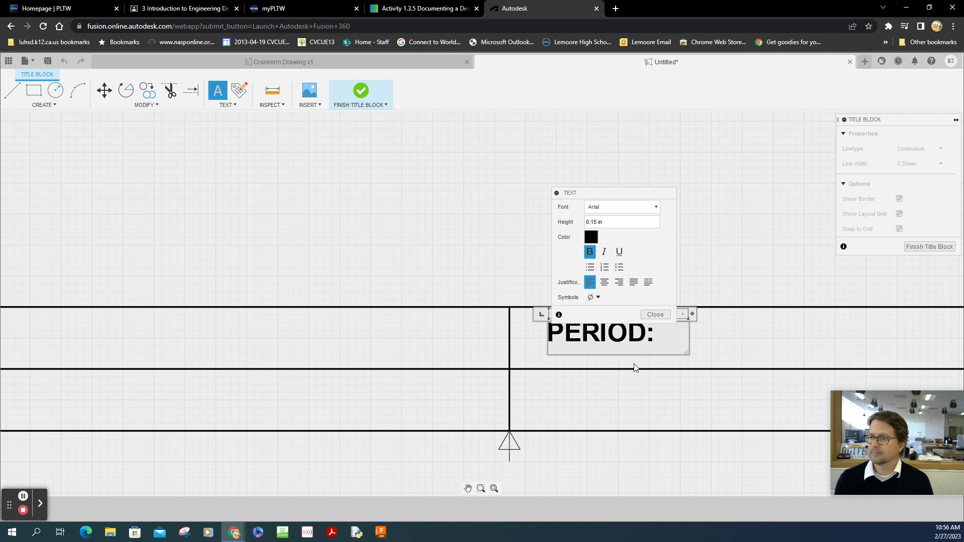
{"action": "left_click", "coordinate": [721, 345]}
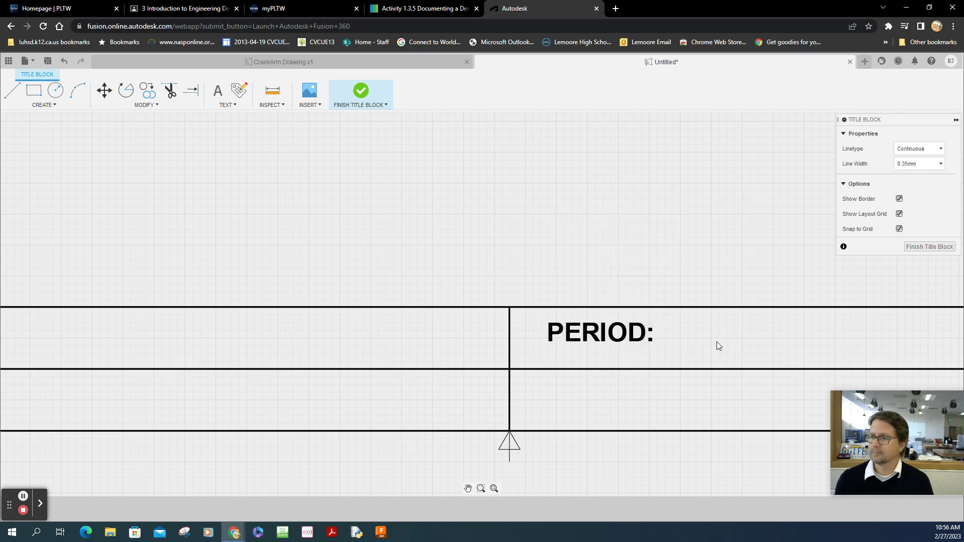
Add a bold 0.15 in 'ROOM:' text label in the lower middle cell.
{"action": "left_click", "coordinate": [217, 91]}
{"action": "left_click", "coordinate": [541, 385]}
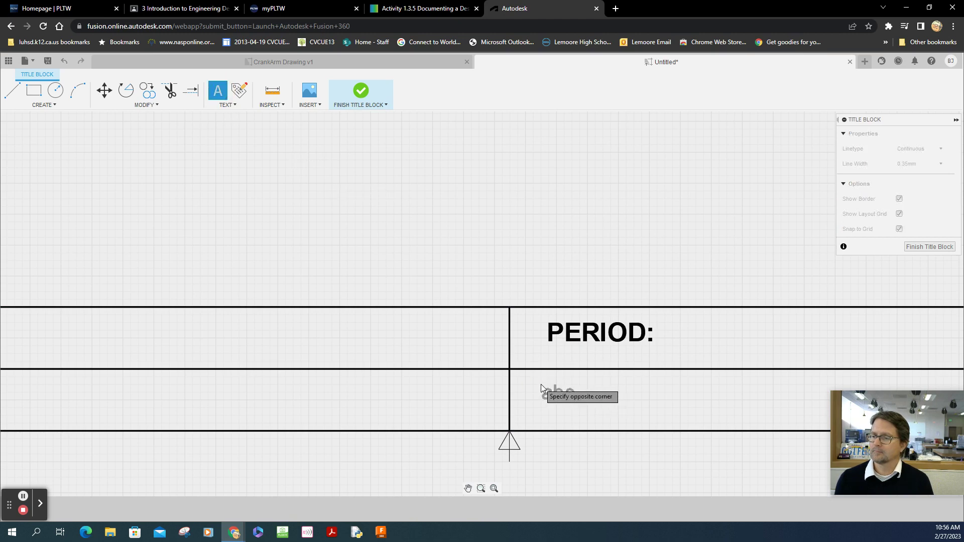
{"action": "left_click", "coordinate": [671, 420]}
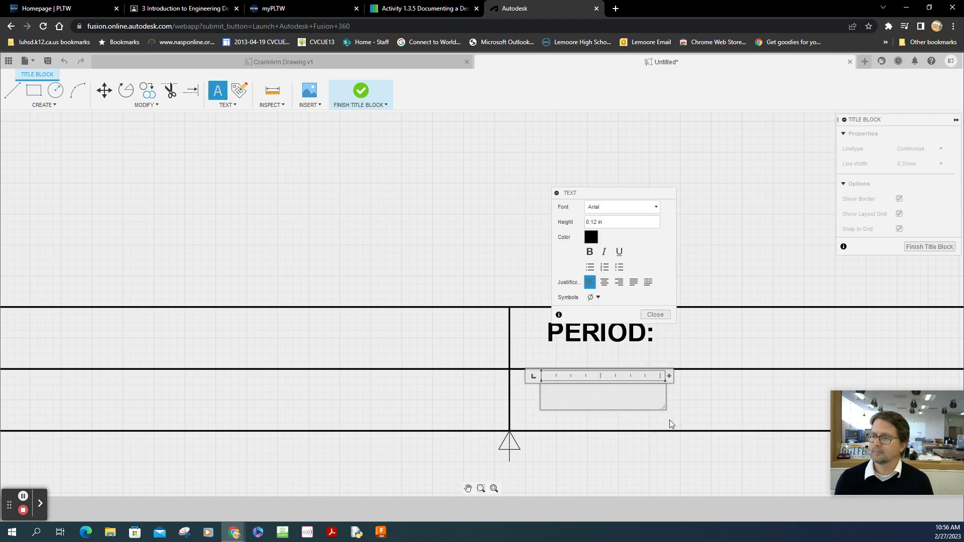
{"action": "left_click", "coordinate": [590, 251]}
{"action": "key", "text": "BackSpace"}
{"action": "type", "text": "5"}
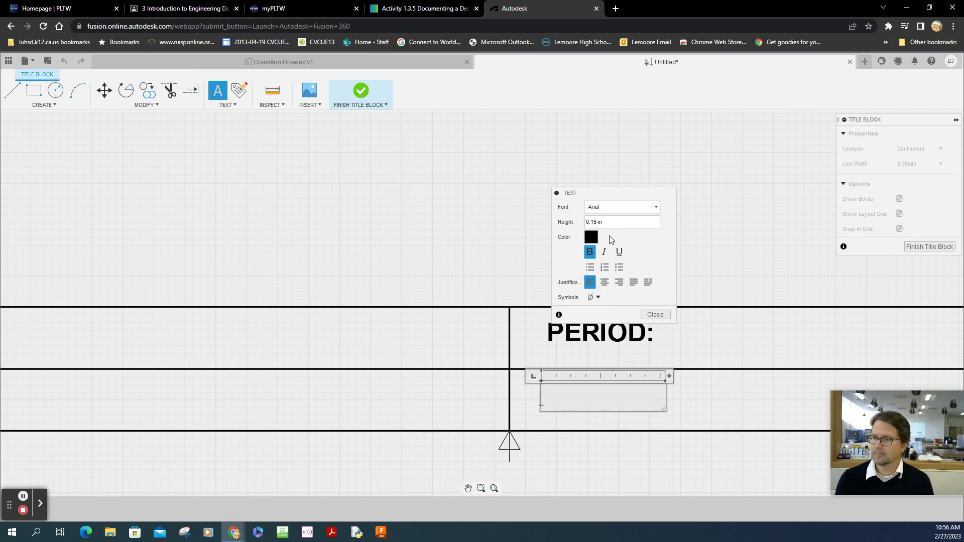
{"action": "left_click", "coordinate": [562, 397]}
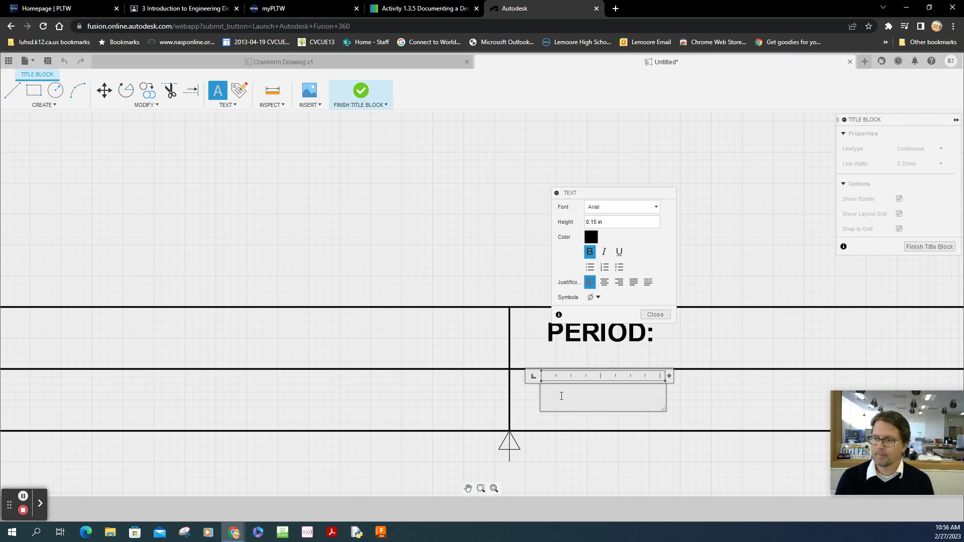
{"action": "type", "text": "ROOM"}
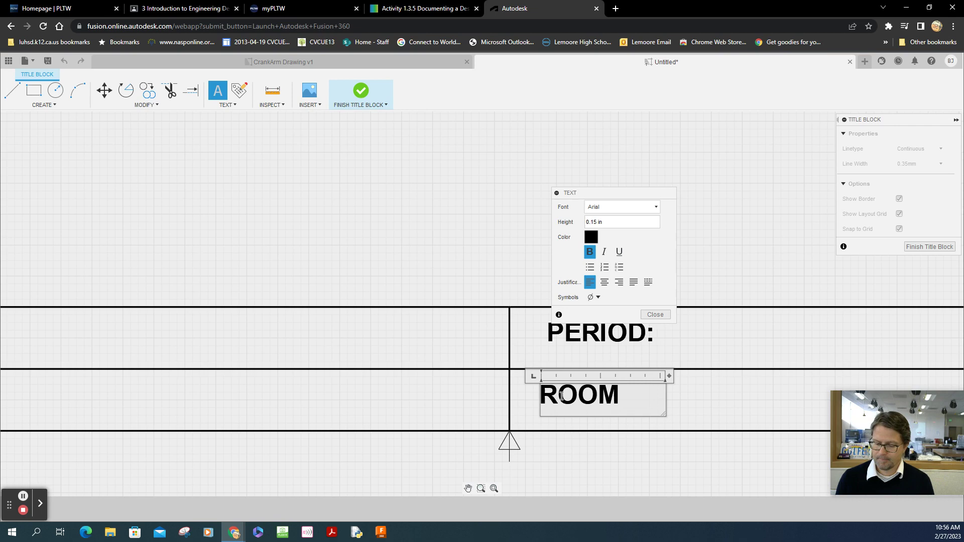
{"action": "type", "text": ":"}
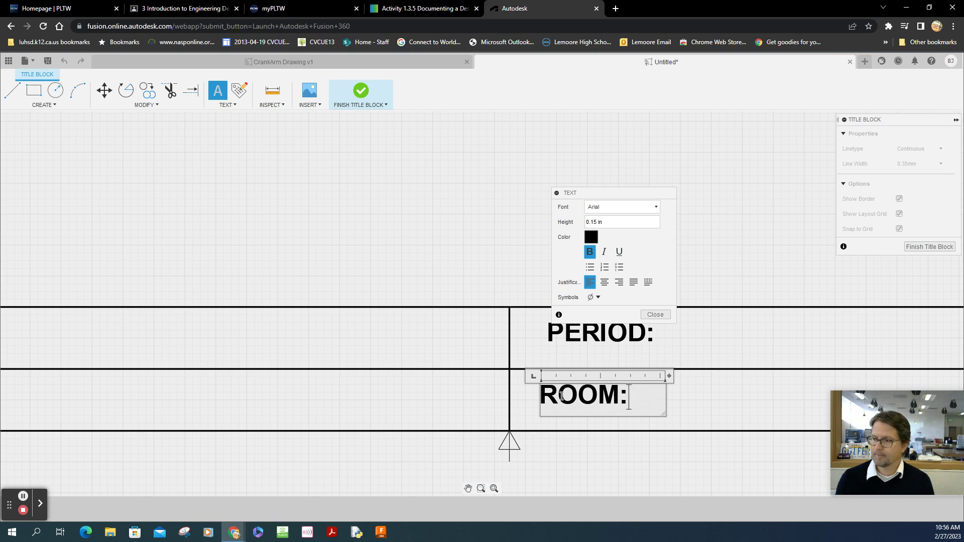
{"action": "left_click", "coordinate": [722, 410]}
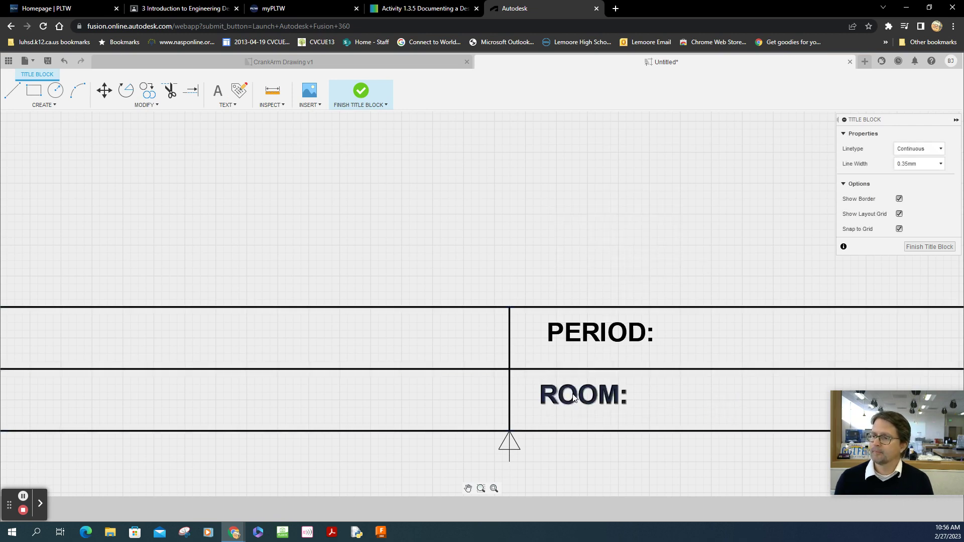
Move the ROOM: and PERIOD: labels lower in their cells to line them up.
{"action": "left_click_drag", "start_coordinate": [573, 398], "coordinate": [580, 397]}
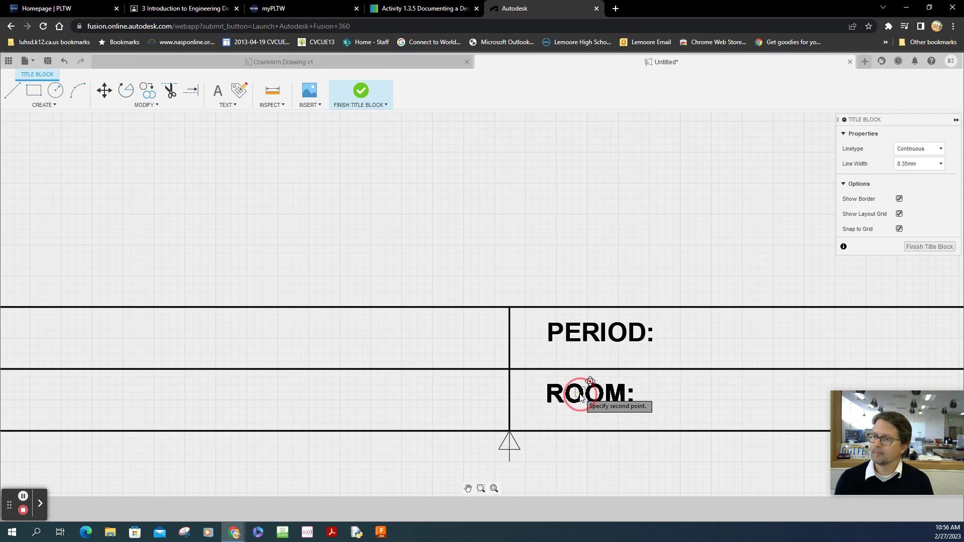
{"action": "left_click", "coordinate": [581, 404]}
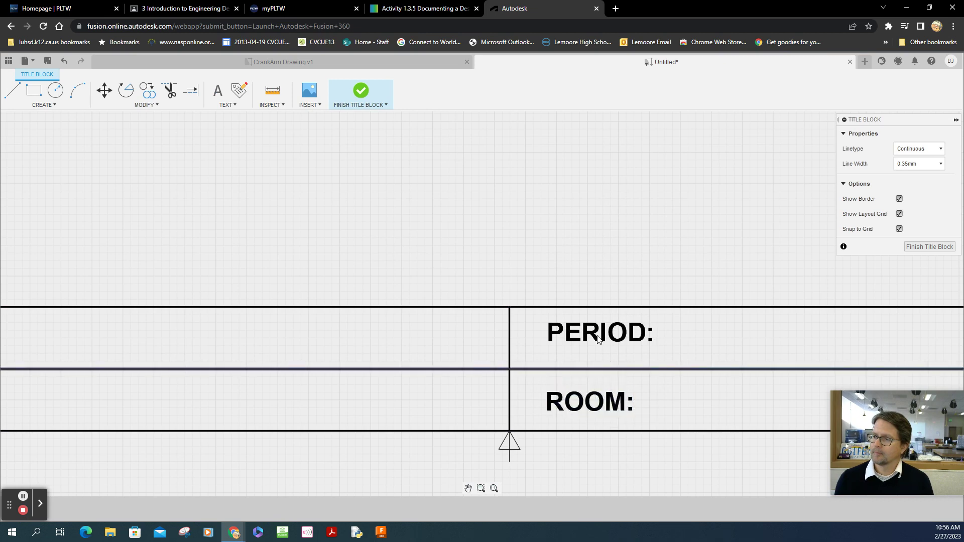
{"action": "left_click", "coordinate": [573, 332]}
{"action": "left_click", "coordinate": [569, 337]}
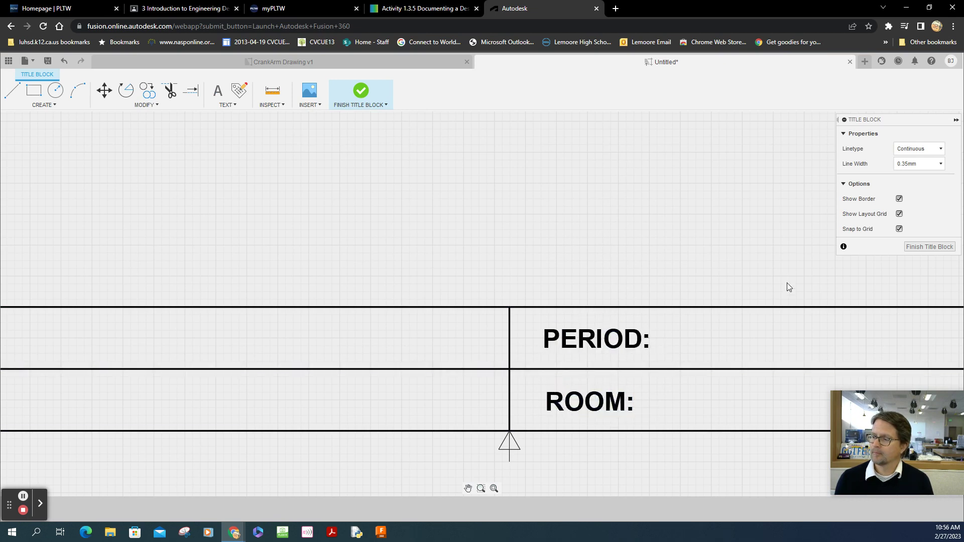
{"action": "mouse_move", "coordinate": [784, 265]}
{"action": "middle_mouse_down"}
{"action": "mouse_move", "coordinate": [260, 220]}
{"action": "mouse_move", "coordinate": [189, 148]}
{"action": "mouse_move", "coordinate": [650, 173]}
{"action": "mouse_move", "coordinate": [634, 172]}
{"action": "mouse_move", "coordinate": [634, 182]}
{"action": "middle_mouse_up"}
{"action": "middle_click_drag", "start_coordinate": [728, 206], "coordinate": [481, 203]}
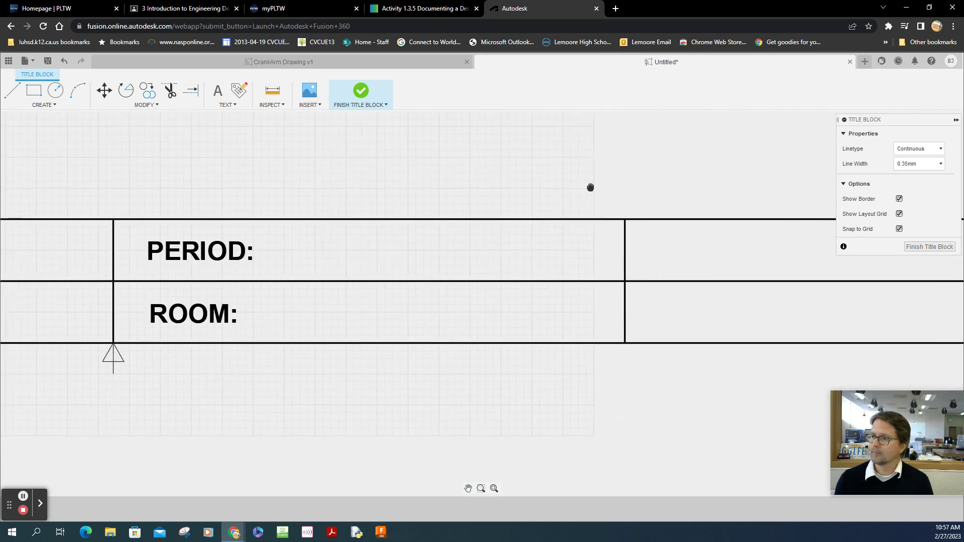
{"action": "scroll", "coordinate": [584, 189], "scroll_direction": "up", "scroll_amount": 1}
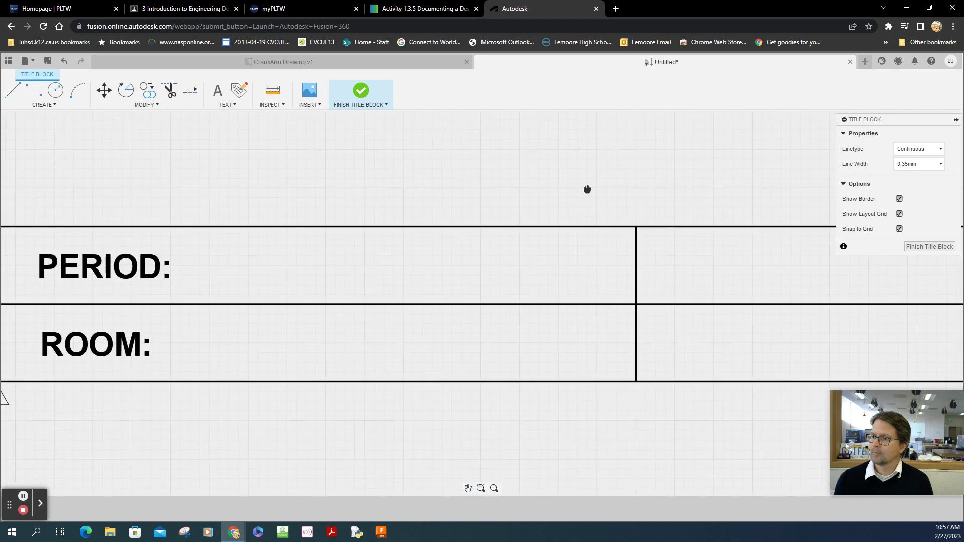
{"action": "scroll", "coordinate": [588, 191], "scroll_direction": "down", "scroll_amount": 1}
{"action": "scroll", "coordinate": [587, 190], "scroll_direction": "down", "scroll_amount": 2}
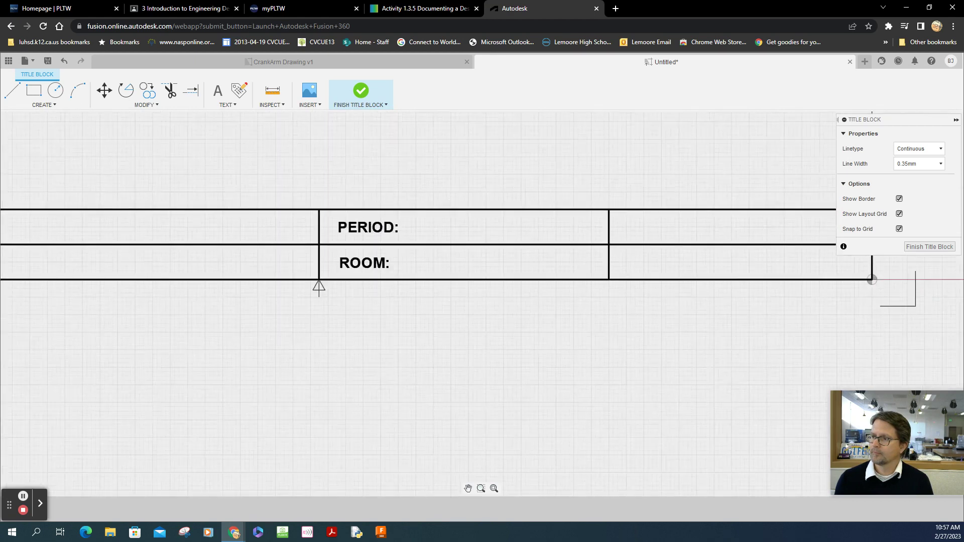
{"action": "scroll", "coordinate": [767, 157], "scroll_direction": "down", "scroll_amount": 1}
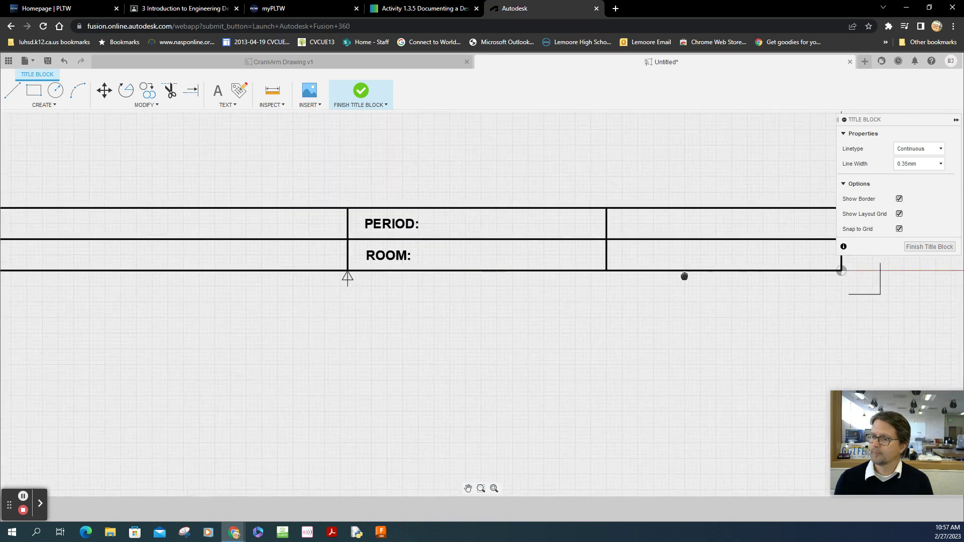
{"action": "left_click", "coordinate": [468, 489]}
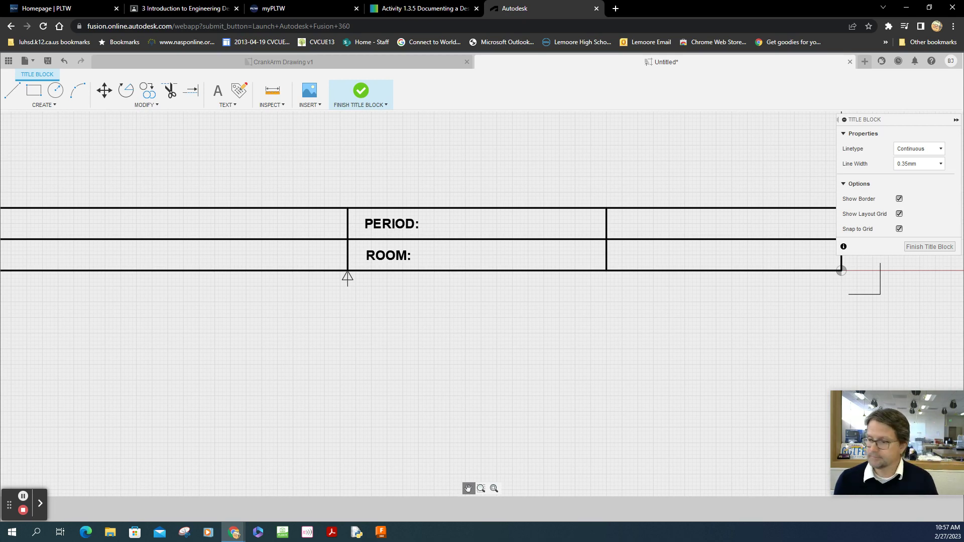
{"action": "left_click", "coordinate": [336, 200]}
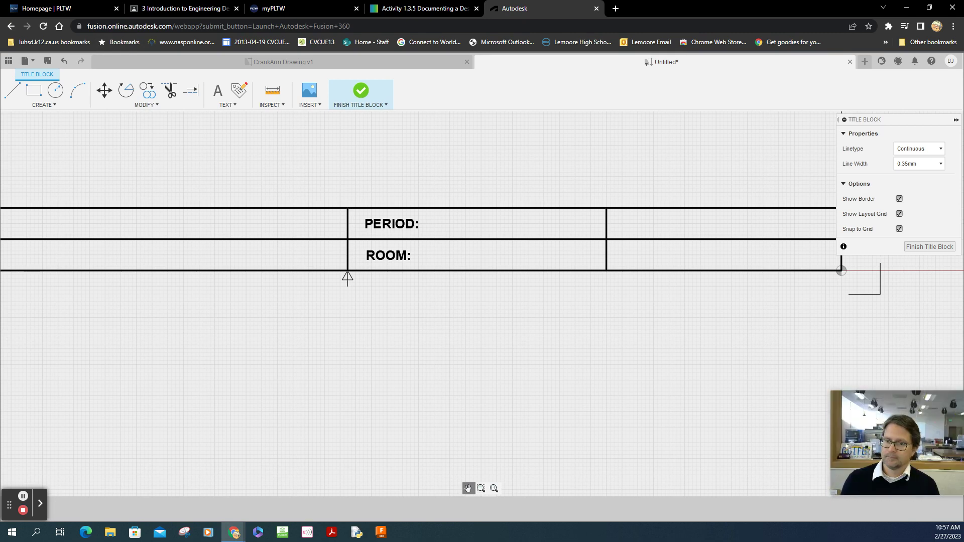
Add a bold 0.15 in 'DATE:' text label in the upper right cell beside PERIOD:.
{"action": "left_click", "coordinate": [23, 498]}
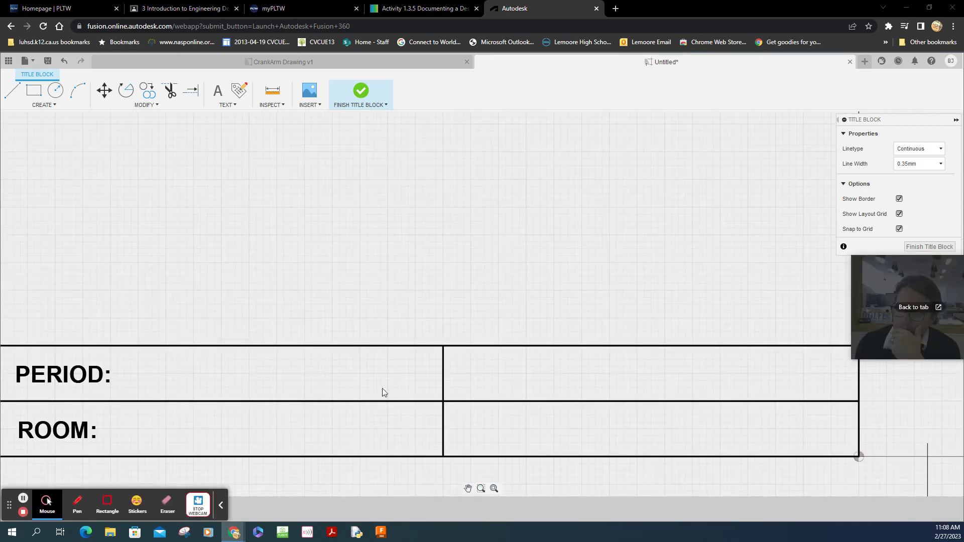
{"action": "left_click", "coordinate": [217, 91]}
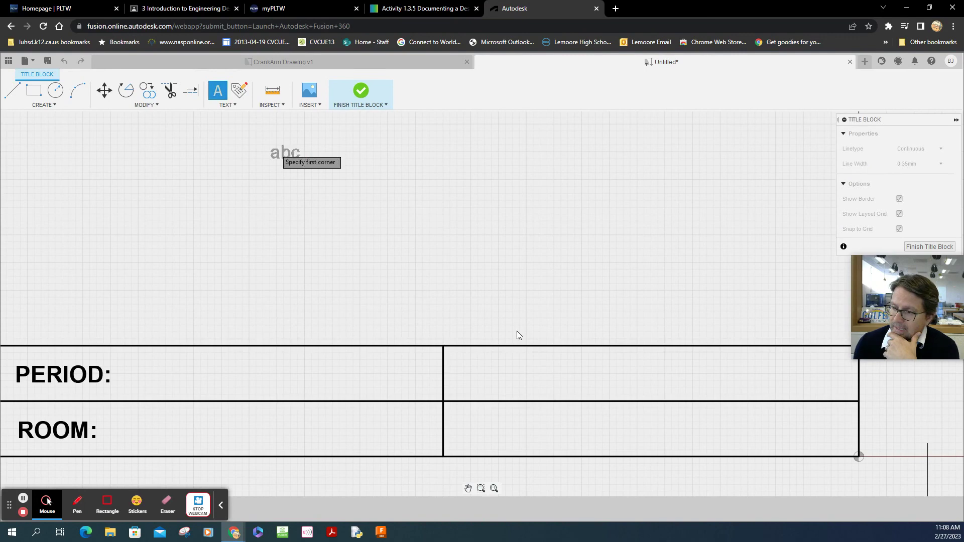
{"action": "left_click", "coordinate": [465, 361]}
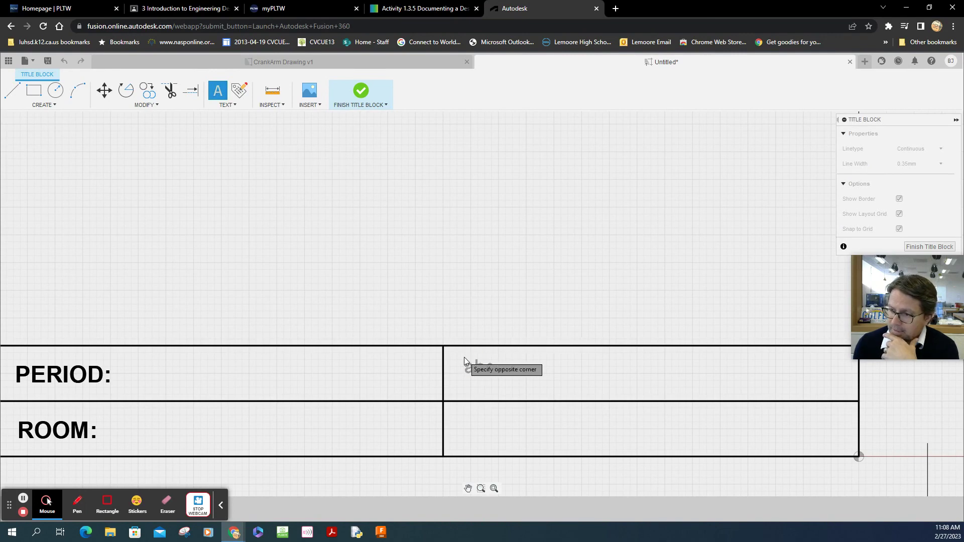
{"action": "left_click", "coordinate": [706, 394]}
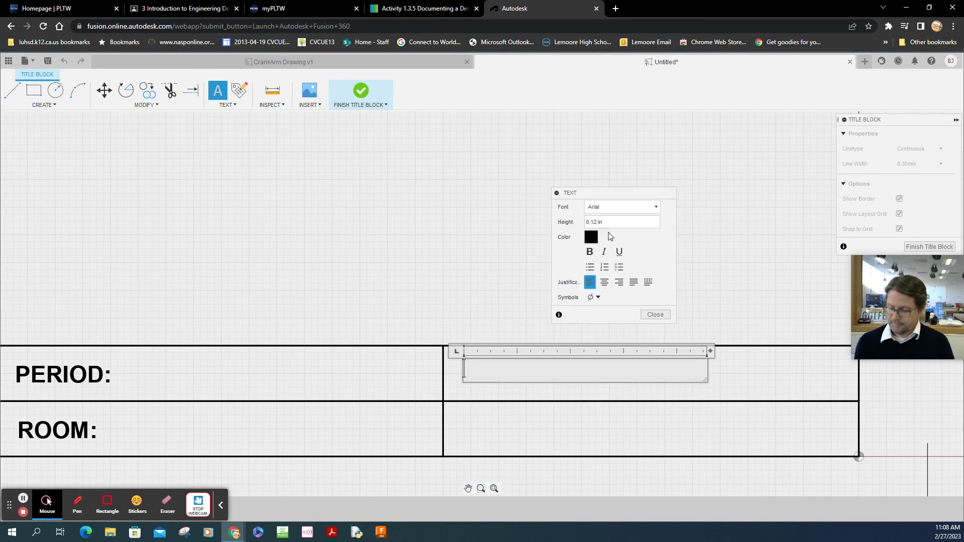
{"action": "type", "text": "5"}
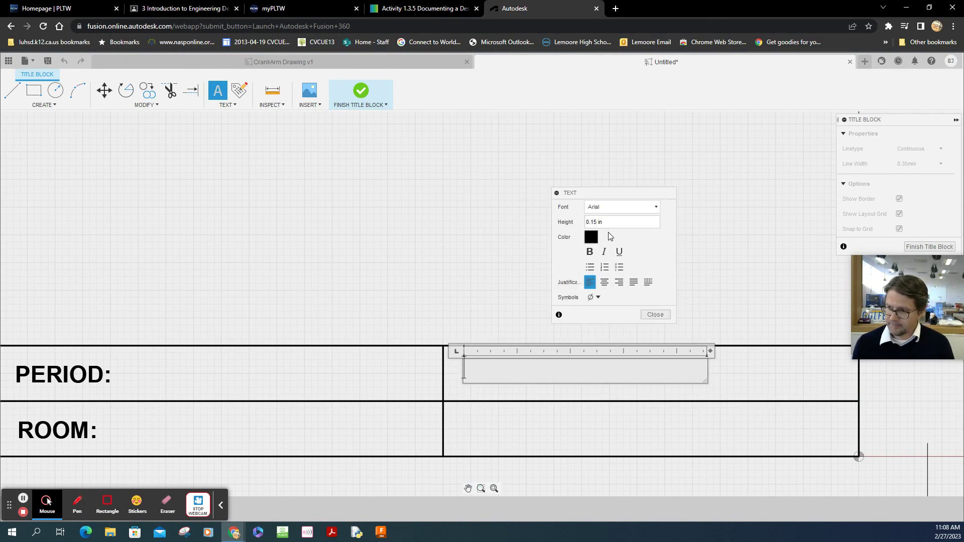
{"action": "left_click", "coordinate": [590, 252]}
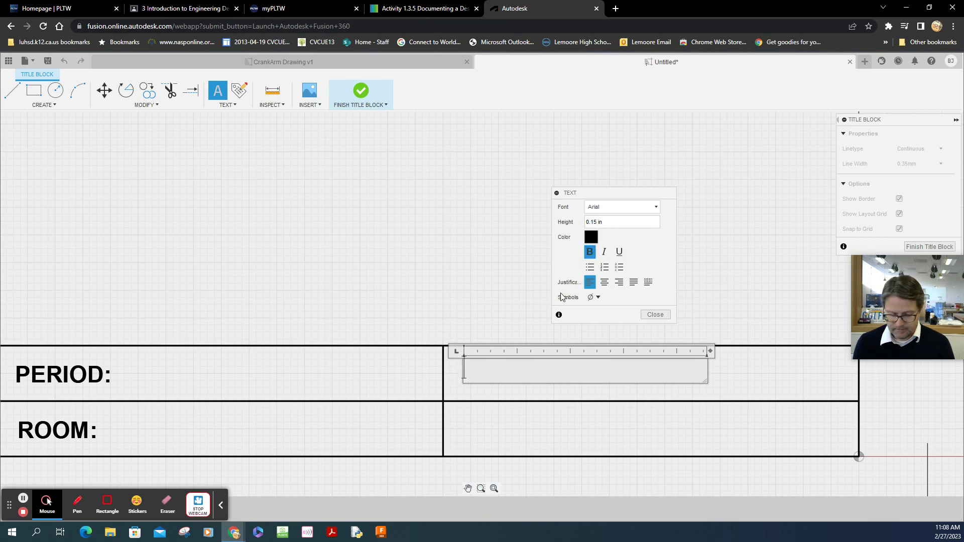
{"action": "type", "text": "DATE:"}
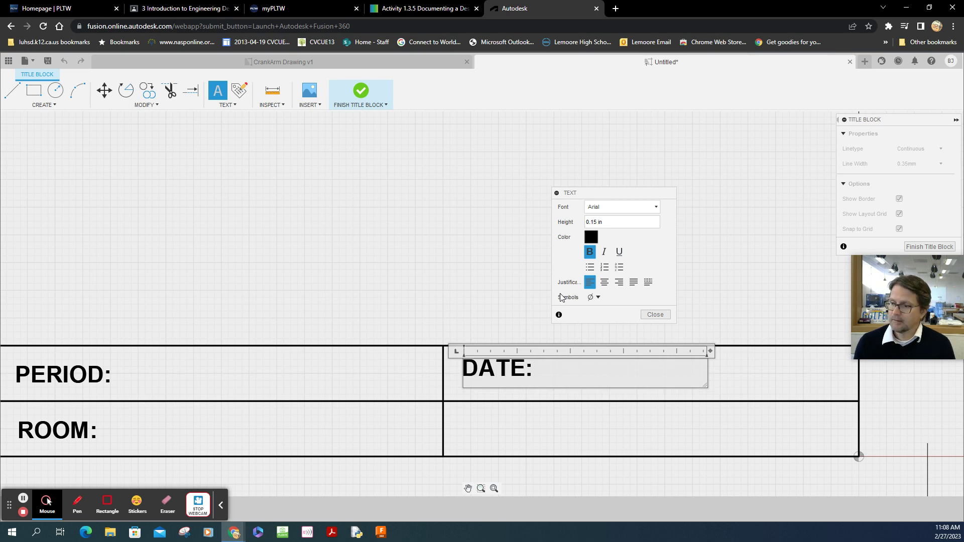
{"action": "left_click", "coordinate": [743, 385]}
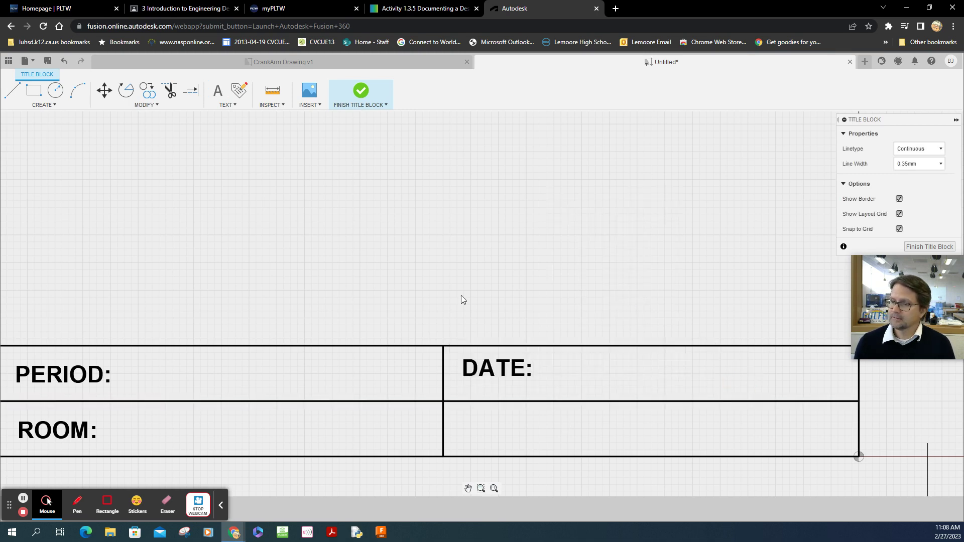
Add a bold 0.15 in 'SCALE' text label in the cell under DATE:.
{"action": "left_click", "coordinate": [217, 91]}
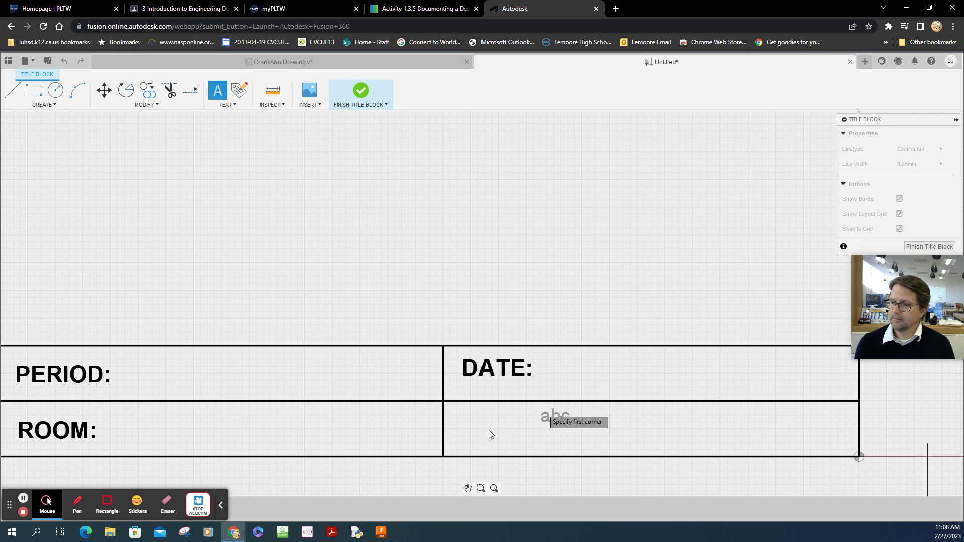
{"action": "left_click", "coordinate": [465, 415]}
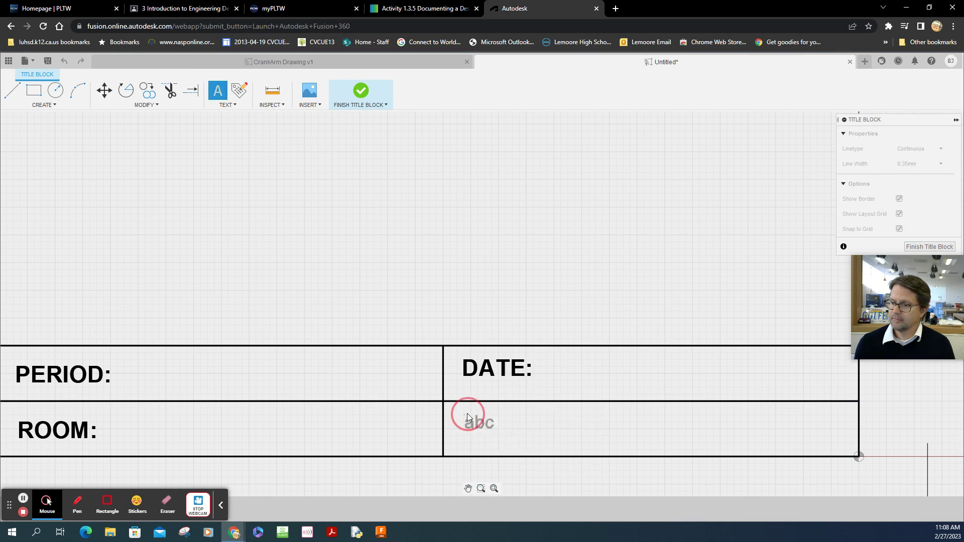
{"action": "left_click", "coordinate": [656, 452]}
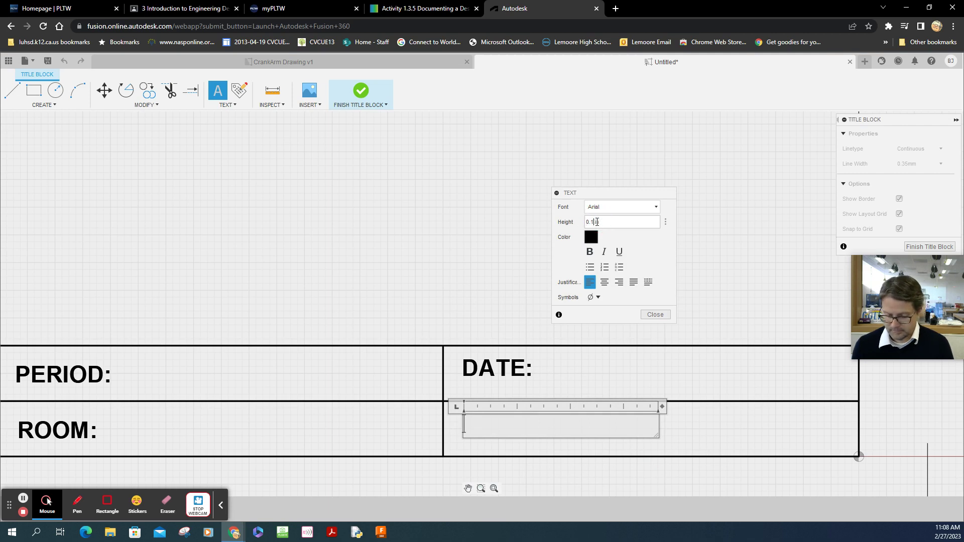
{"action": "type", "text": "5"}
{"action": "left_click", "coordinate": [590, 252]}
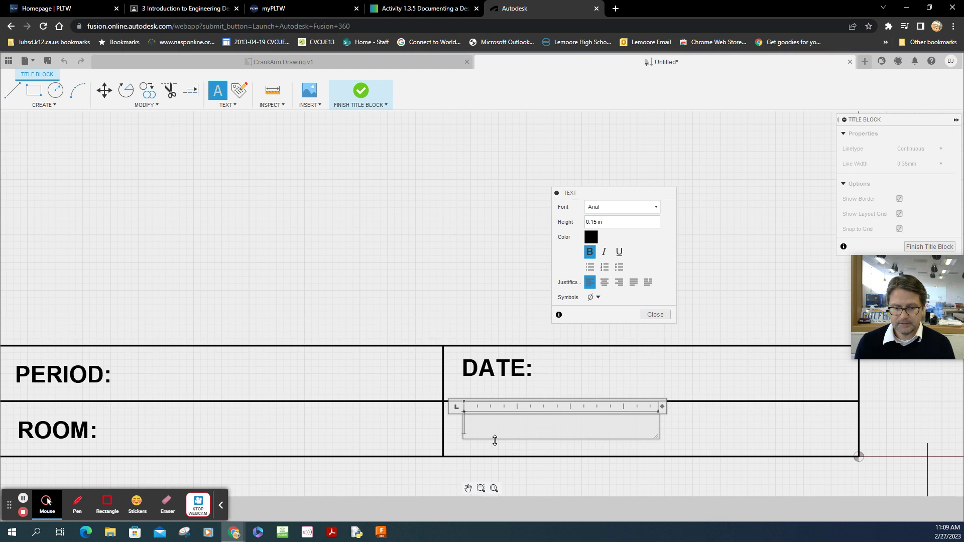
{"action": "type", "text": "SCALE"}
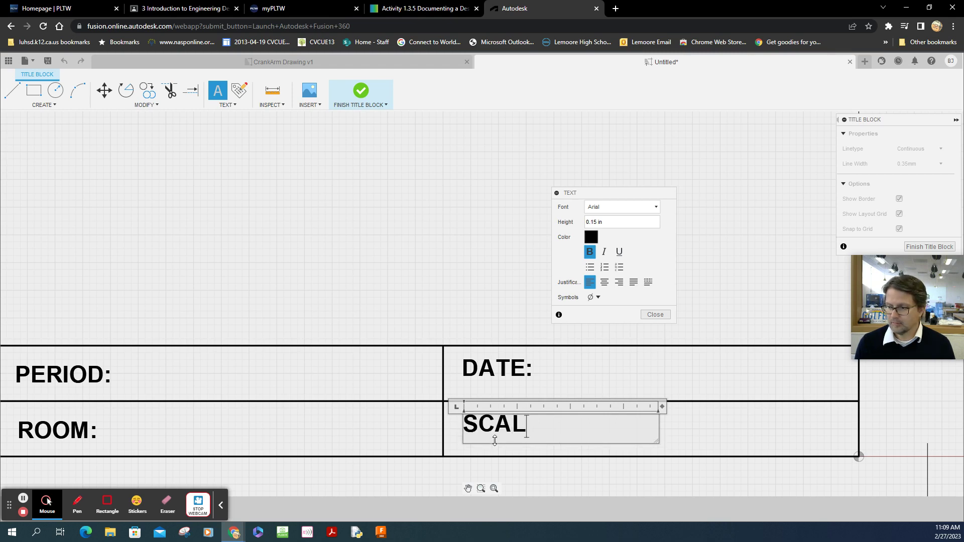
{"action": "left_click", "coordinate": [723, 435]}
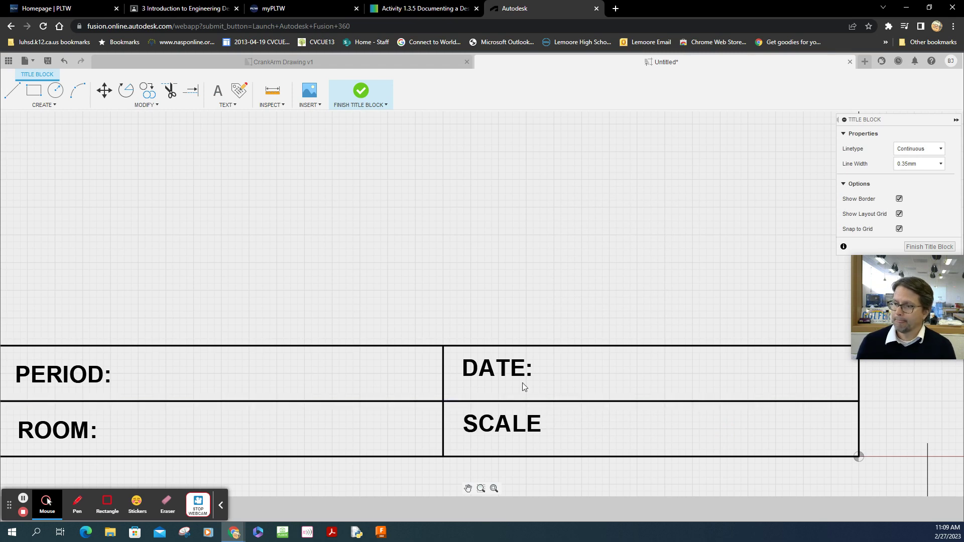
Reposition the DATE: and SCALE labels to align them in their cells.
{"action": "left_click", "coordinate": [486, 377]}
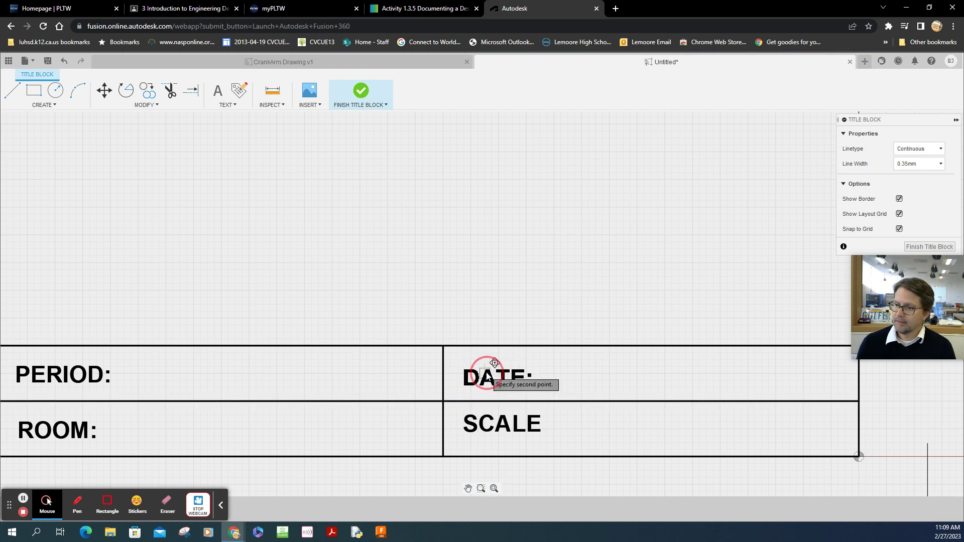
{"action": "key", "text": "Escape"}
{"action": "left_click", "coordinate": [500, 427]}
{"action": "left_click", "coordinate": [501, 427]}
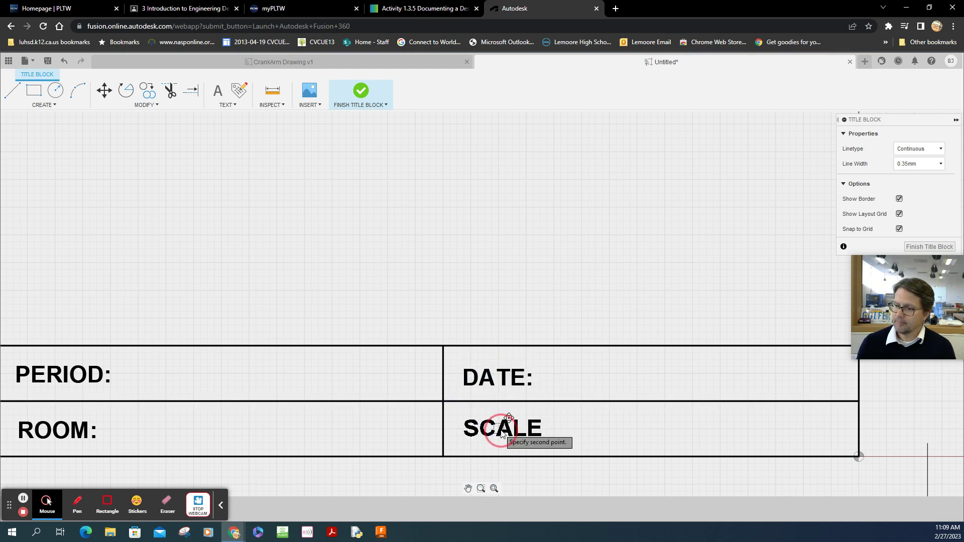
{"action": "left_click", "coordinate": [503, 432]}
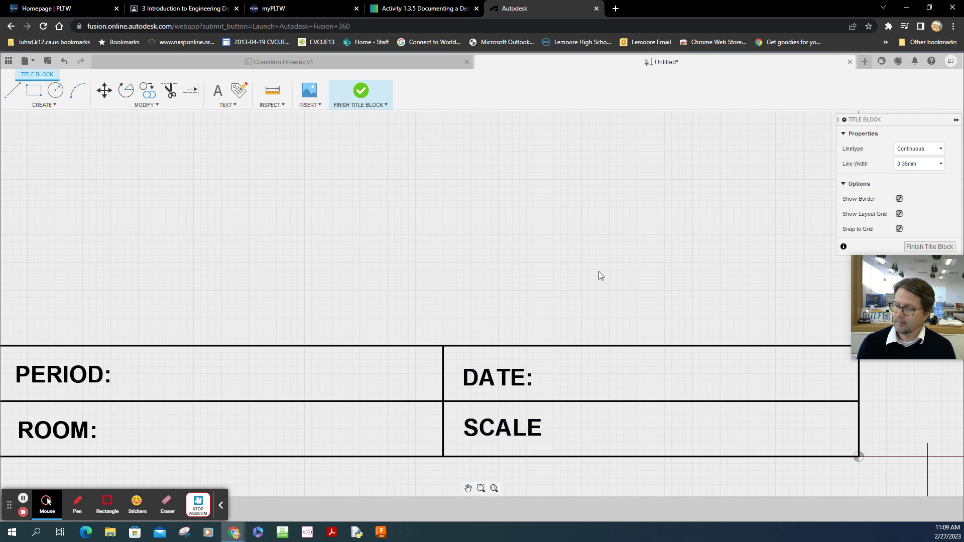
{"action": "scroll", "coordinate": [603, 265], "scroll_direction": "up", "scroll_amount": 1}
Pan and zoom to show the whole title block with its six labels.
{"action": "scroll", "coordinate": [561, 282], "scroll_direction": "down", "scroll_amount": 2}
{"action": "scroll", "coordinate": [560, 279], "scroll_direction": "down", "scroll_amount": 5}
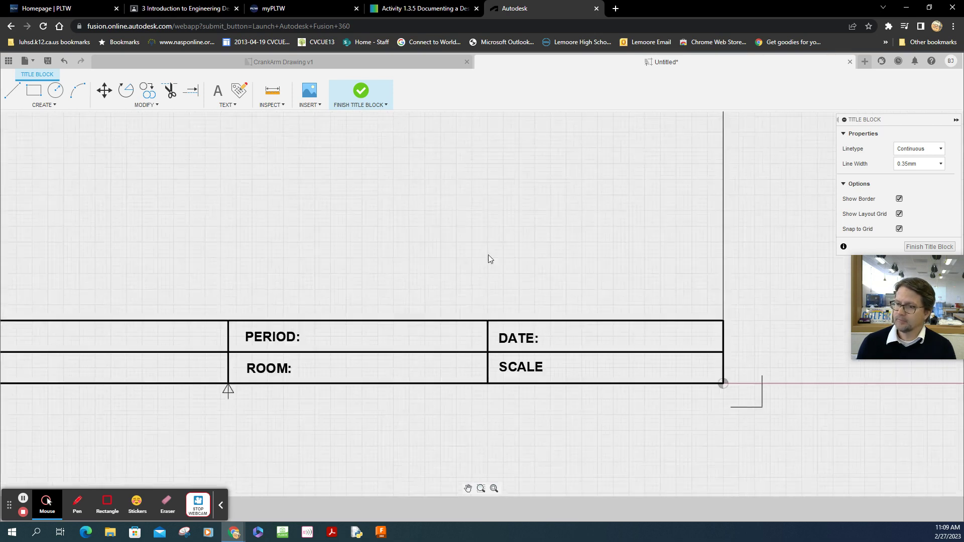
{"action": "left_click", "coordinate": [351, 215]}
{"action": "mouse_move", "coordinate": [351, 215]}
{"action": "middle_mouse_down"}
{"action": "mouse_move", "coordinate": [488, 253]}
{"action": "mouse_move", "coordinate": [493, 266]}
{"action": "middle_mouse_up"}
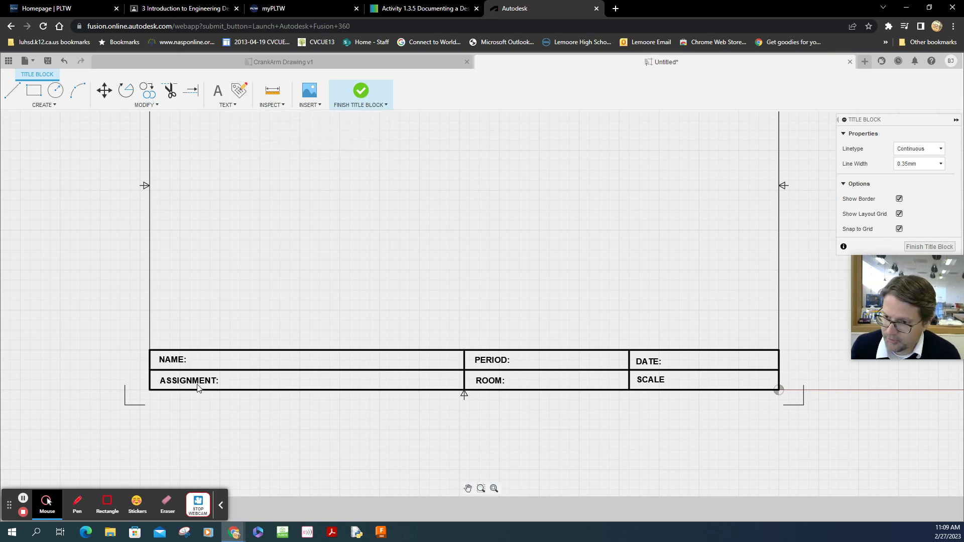
Place an attribute field in the NAME cell set to Drawn By.
{"action": "left_click", "coordinate": [238, 92]}
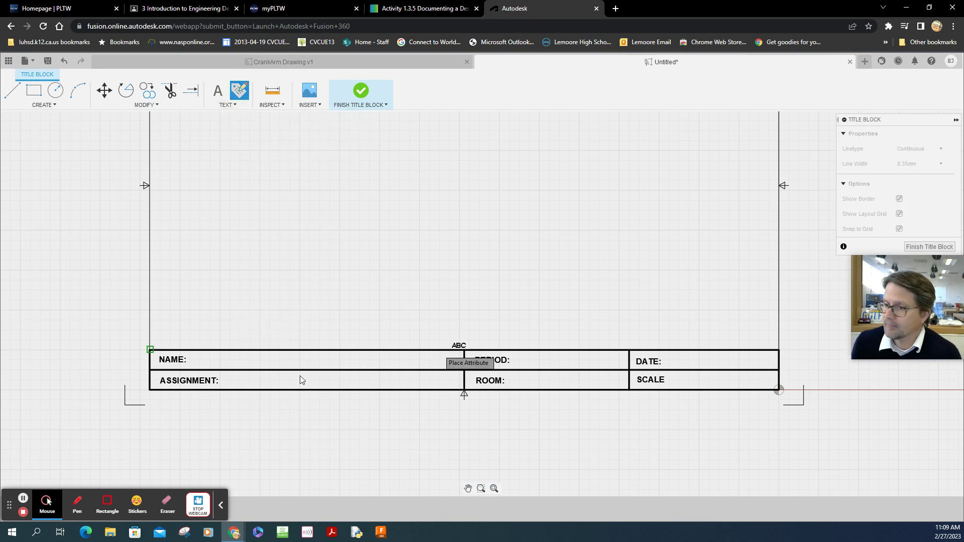
{"action": "left_click", "coordinate": [207, 361]}
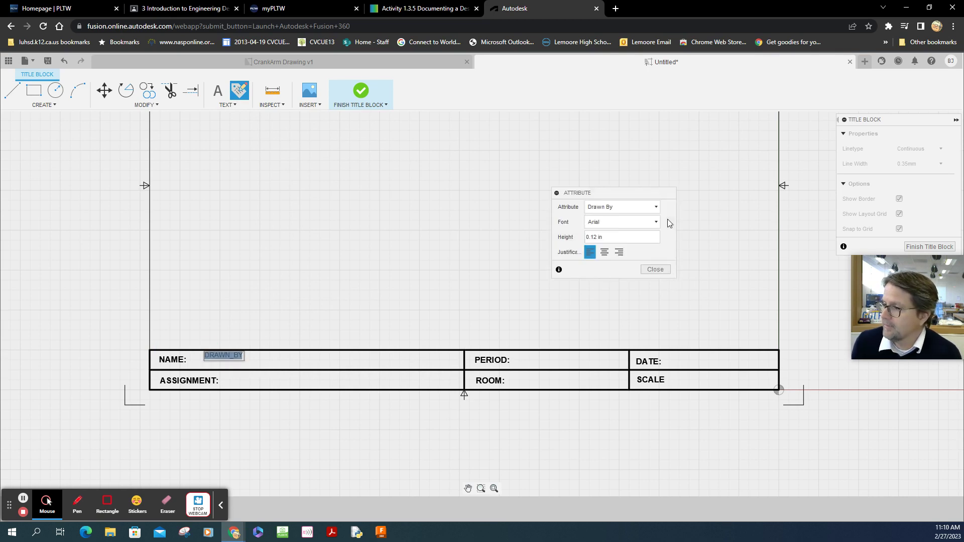
{"action": "left_click", "coordinate": [625, 211]}
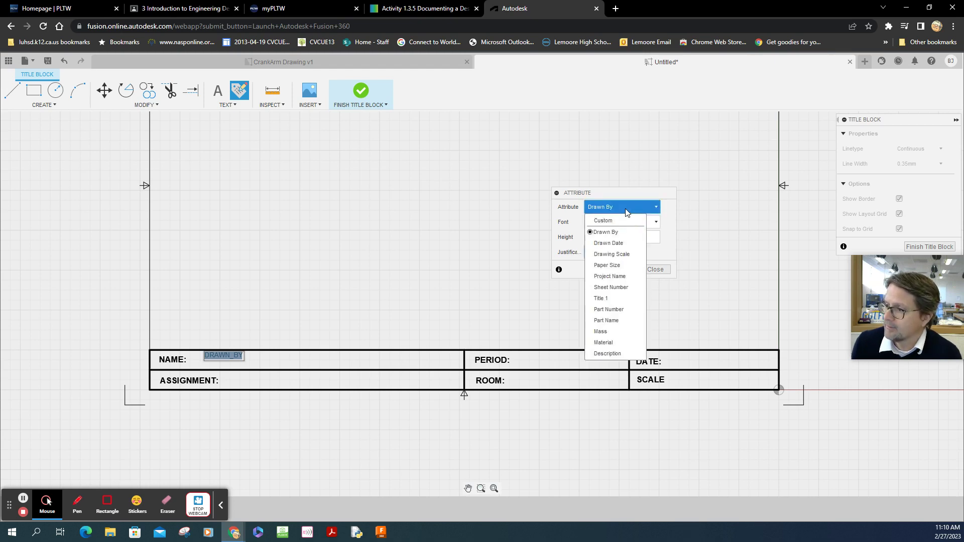
{"action": "left_click", "coordinate": [612, 233]}
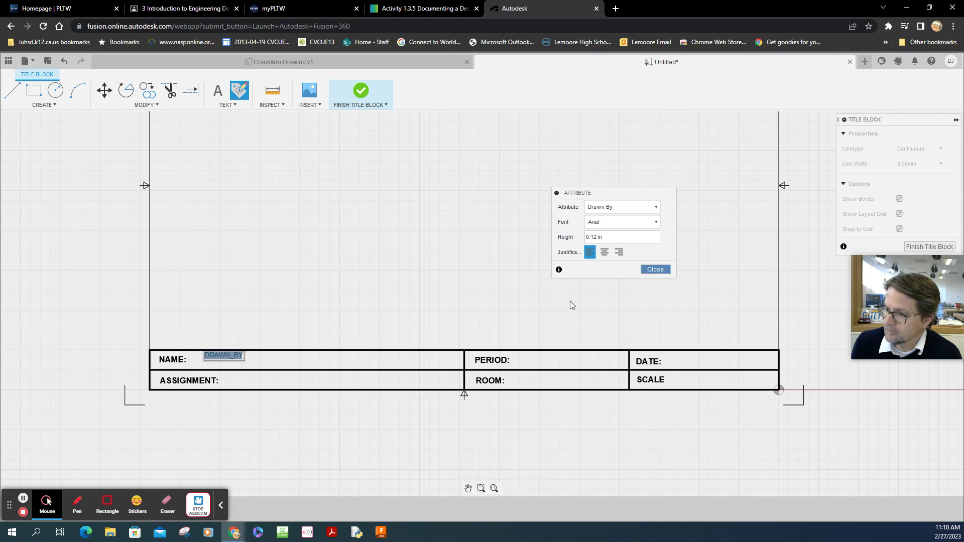
{"action": "key", "text": "Escape"}
{"action": "left_click", "coordinate": [233, 351]}
Move the DRAWN_BY field beside the NAME: label.
{"action": "left_click", "coordinate": [239, 355]}
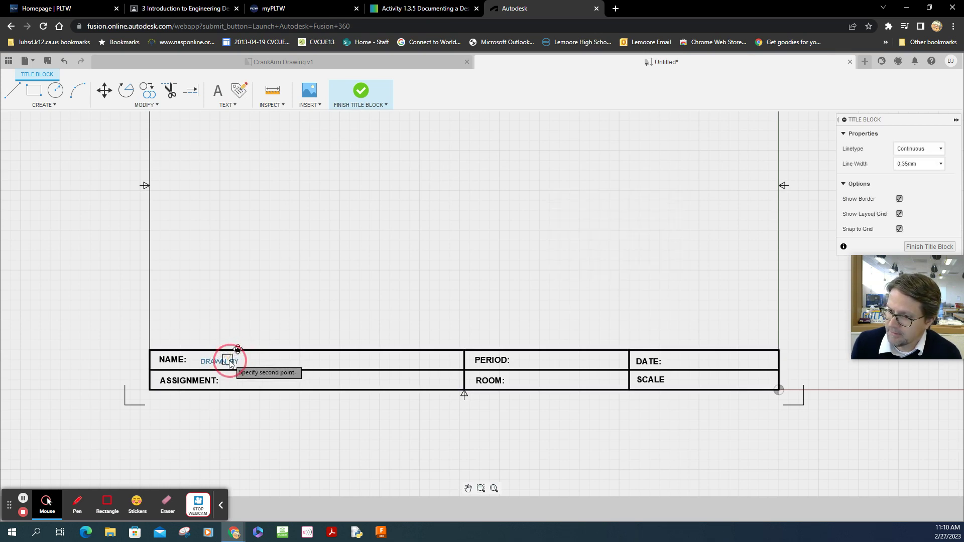
{"action": "left_click", "coordinate": [230, 360]}
{"action": "scroll", "coordinate": [227, 358], "scroll_direction": "down", "scroll_amount": 2}
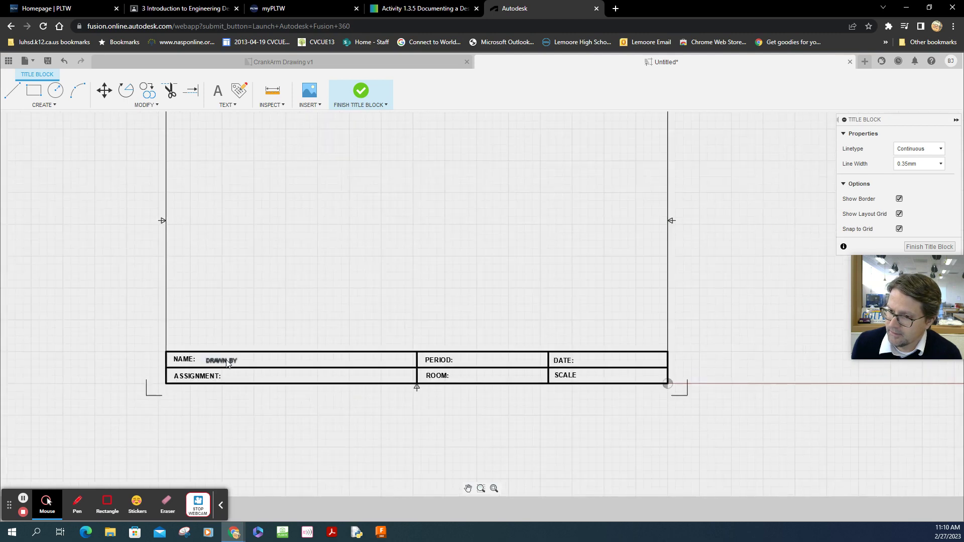
{"action": "scroll", "coordinate": [227, 361], "scroll_direction": "up", "scroll_amount": 4}
{"action": "left_click", "coordinate": [219, 360]}
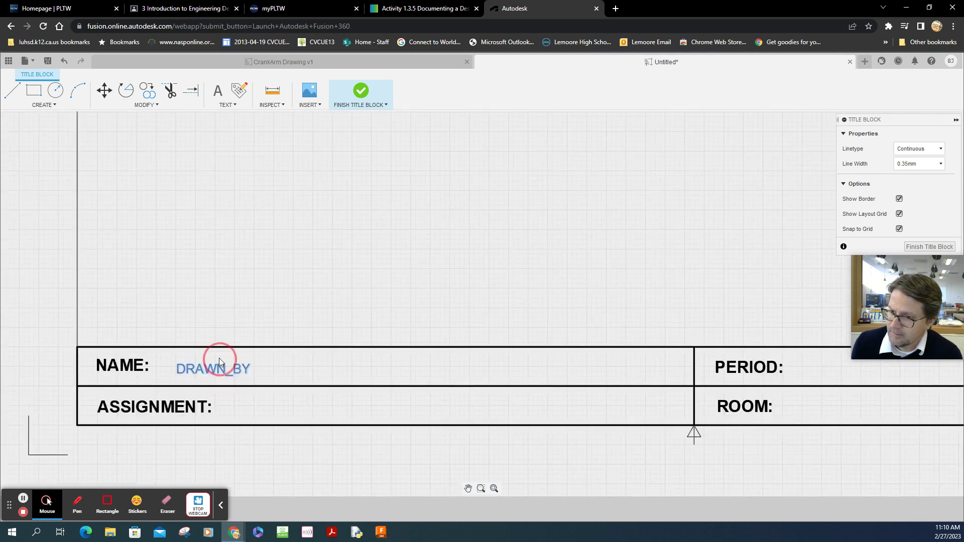
{"action": "left_click", "coordinate": [215, 359]}
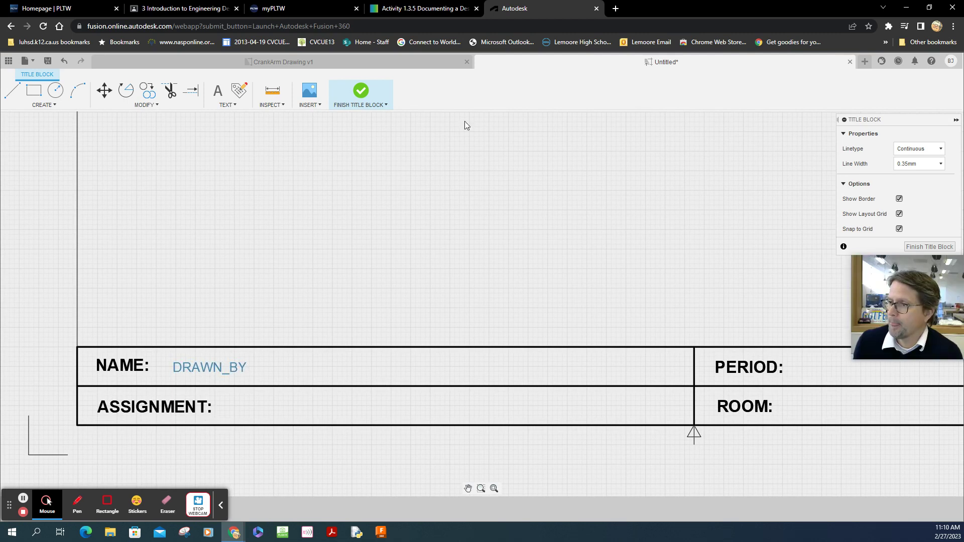
Place a Project Name attribute field beside the ASSIGNMENT: label.
{"action": "left_click", "coordinate": [239, 90]}
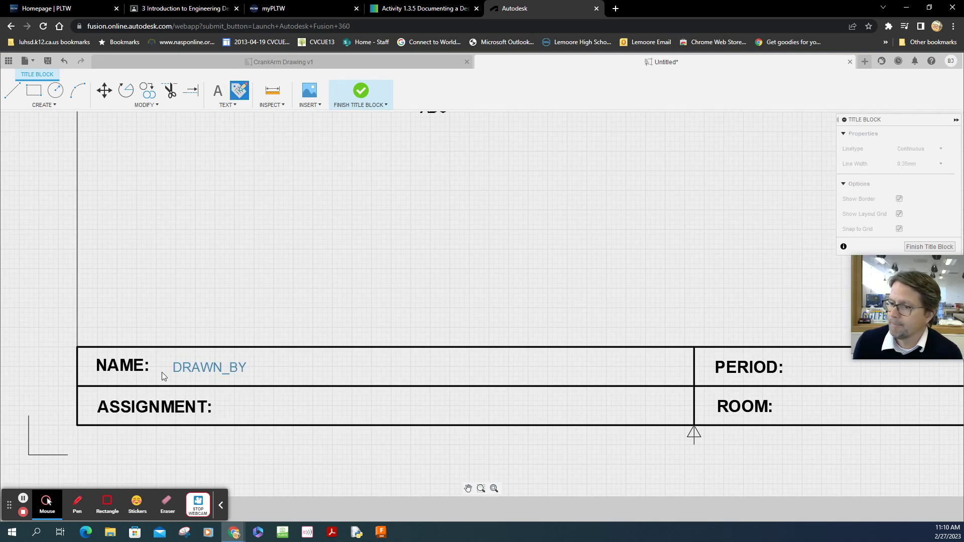
{"action": "left_click", "coordinate": [239, 410]}
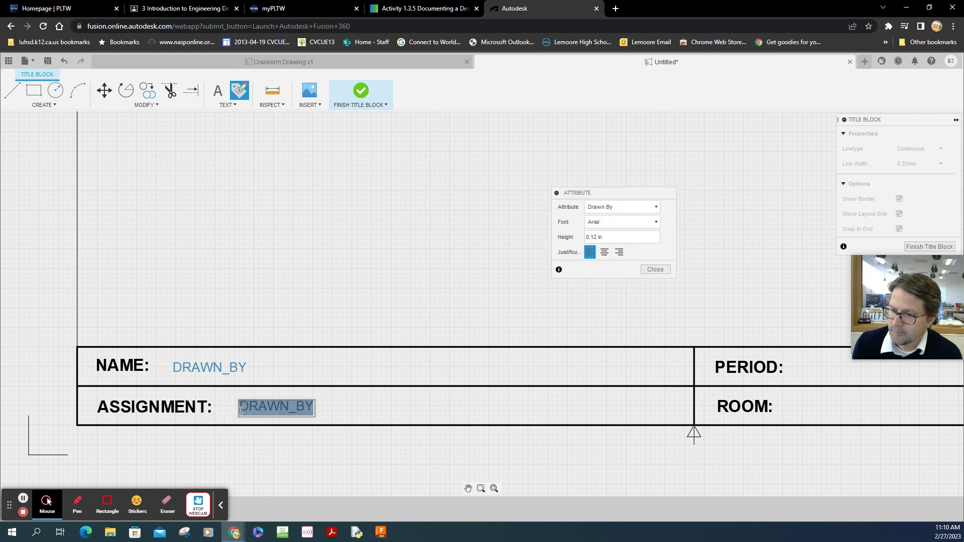
{"action": "left_click", "coordinate": [656, 208]}
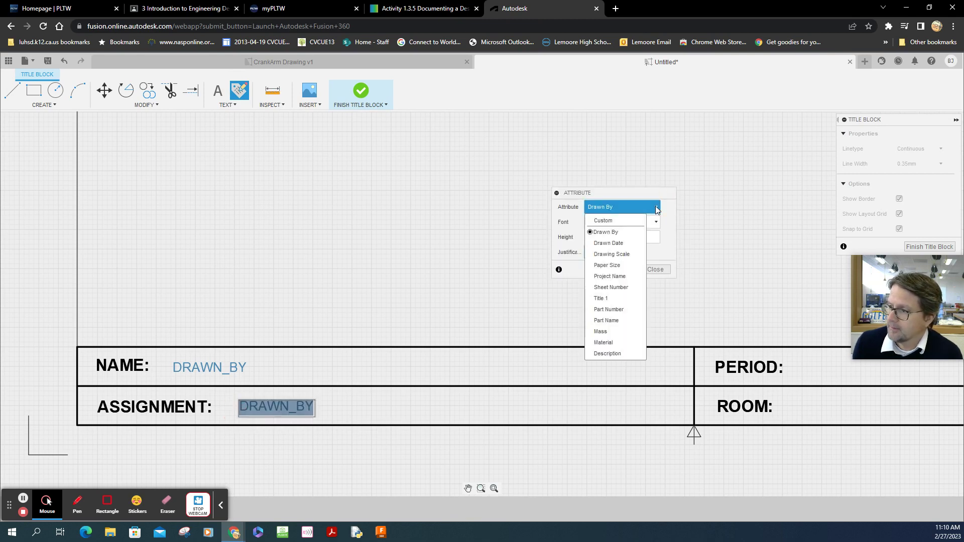
{"action": "left_click", "coordinate": [619, 280]}
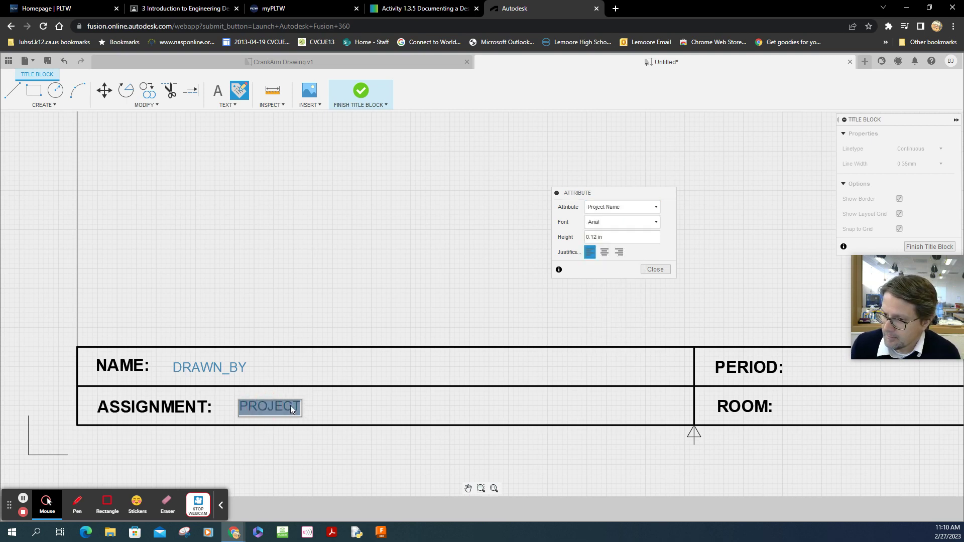
{"action": "left_click", "coordinate": [345, 400]}
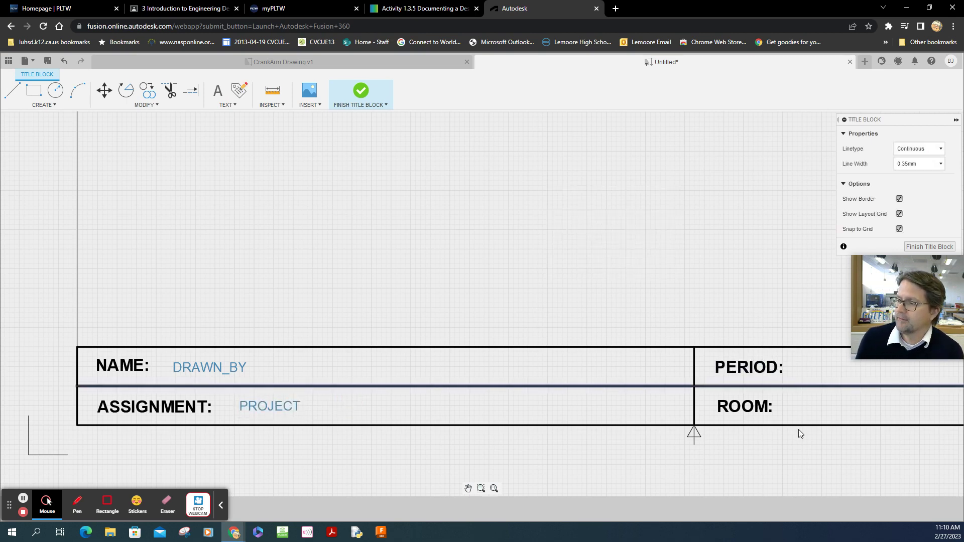
Pan and zoom the view onto the DATE and SCALE cells of the title block.
{"action": "middle_click", "coordinate": [657, 293]}
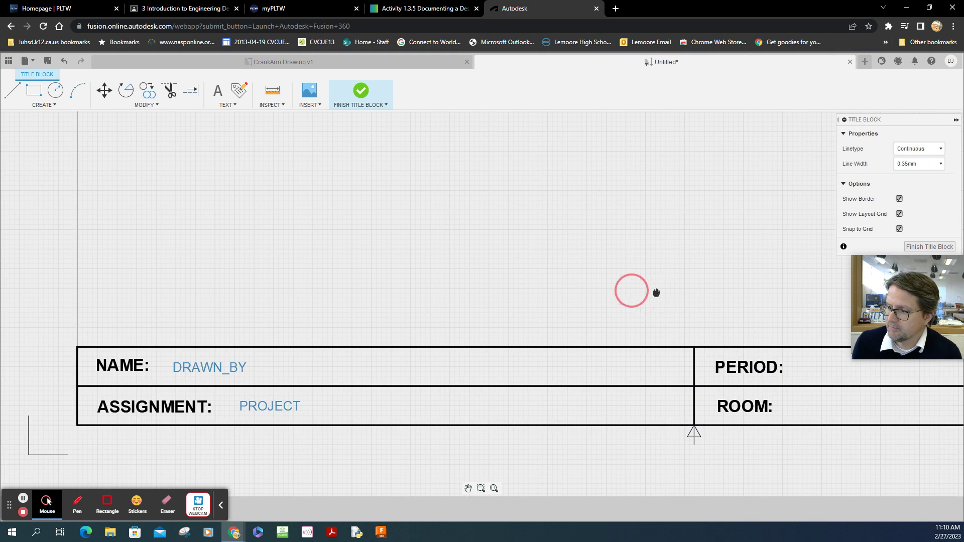
{"action": "mouse_move", "coordinate": [657, 293]}
{"action": "middle_mouse_down"}
{"action": "mouse_move", "coordinate": [321, 250]}
{"action": "mouse_move", "coordinate": [920, 240]}
{"action": "mouse_move", "coordinate": [689, 243]}
{"action": "mouse_move", "coordinate": [402, 284]}
{"action": "mouse_move", "coordinate": [107, 155]}
{"action": "mouse_move", "coordinate": [114, 151]}
{"action": "middle_mouse_up"}
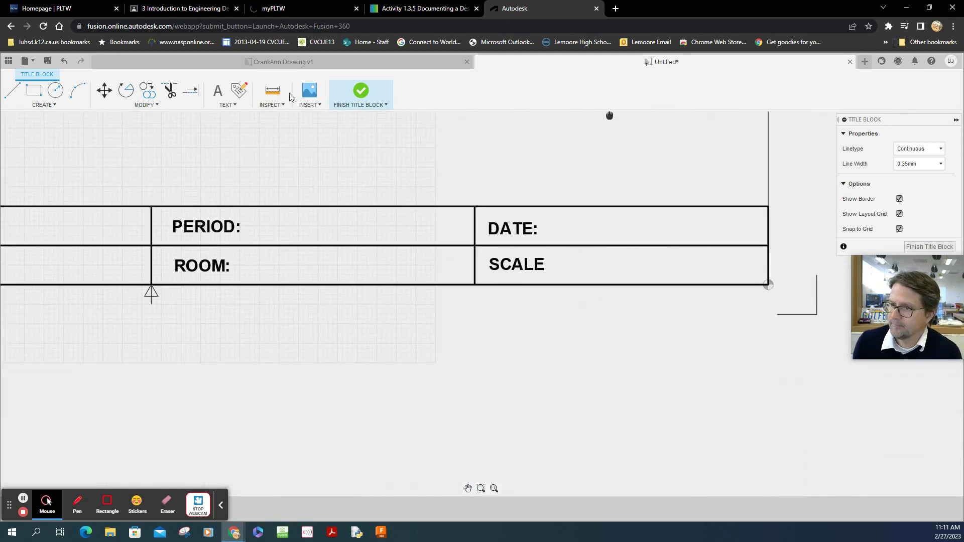
{"action": "left_click", "coordinate": [239, 90]}
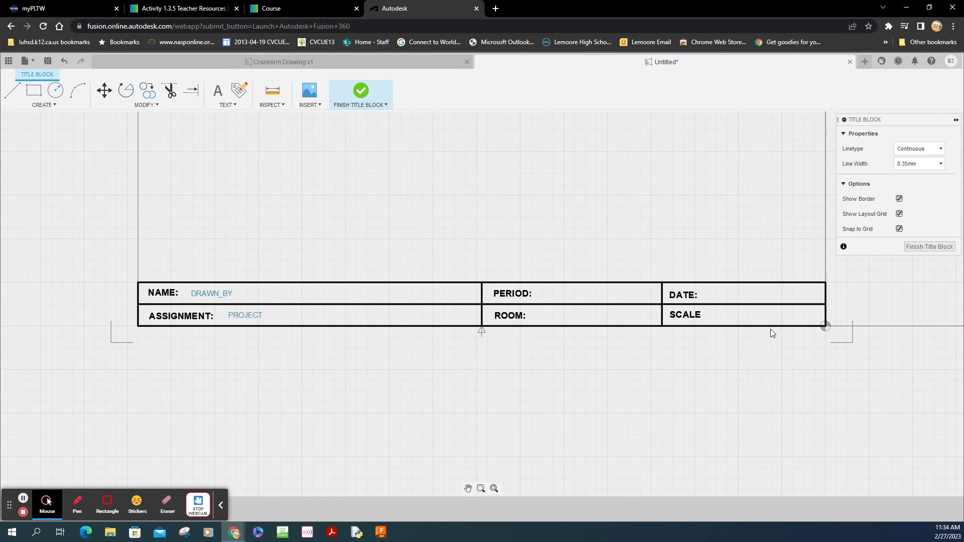
{"action": "scroll", "coordinate": [771, 329], "scroll_direction": "down", "scroll_amount": 2}
{"action": "scroll", "coordinate": [773, 347], "scroll_direction": "up", "scroll_amount": 2}
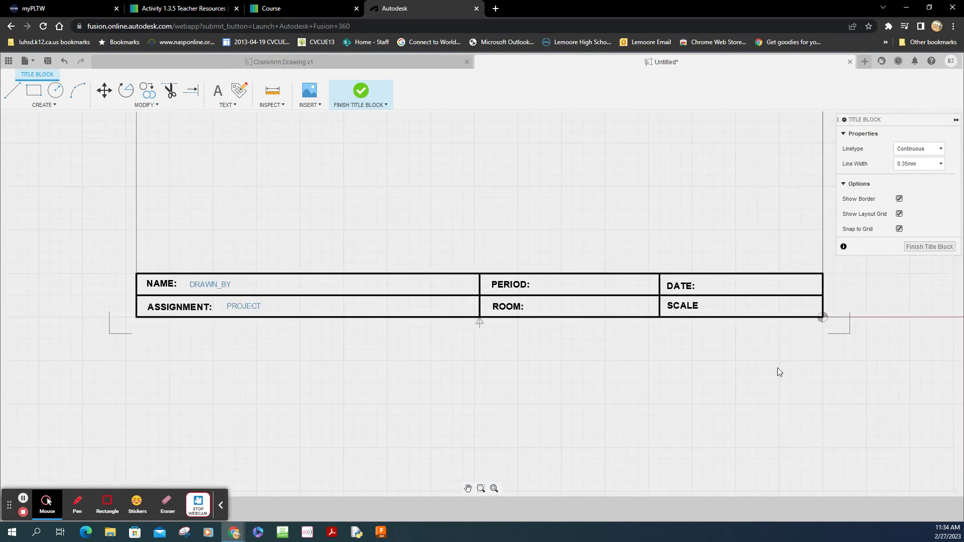
{"action": "scroll", "coordinate": [777, 369], "scroll_direction": "up", "scroll_amount": 1}
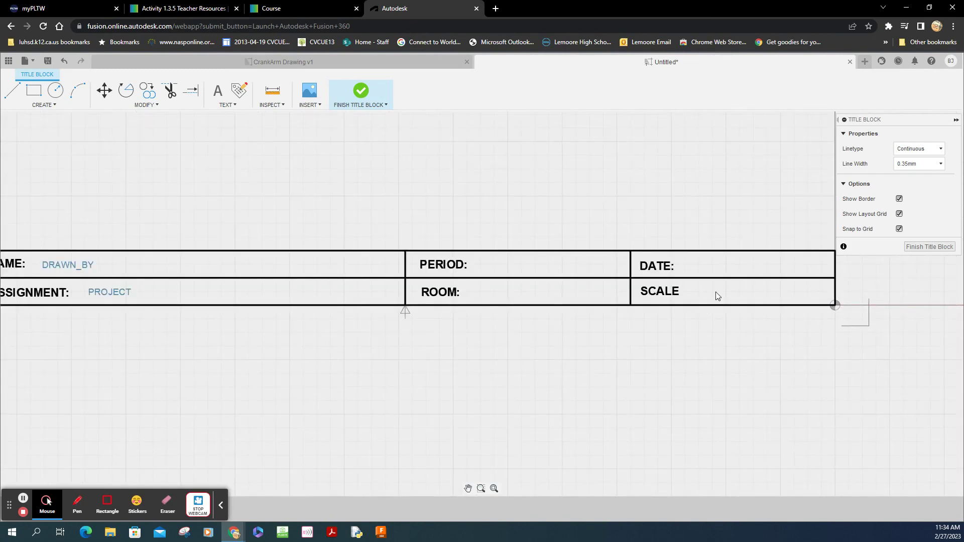
{"action": "scroll", "coordinate": [726, 281], "scroll_direction": "up", "scroll_amount": 1}
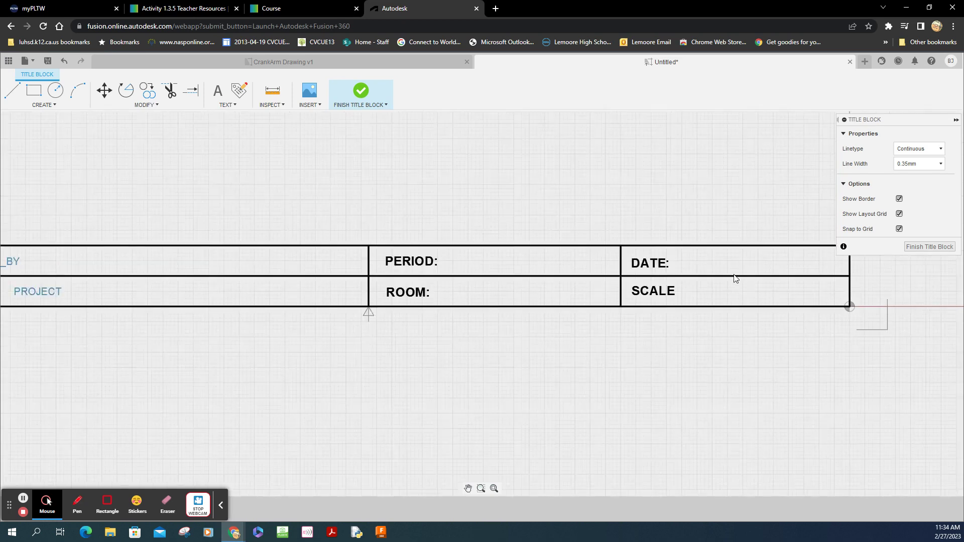
{"action": "scroll", "coordinate": [729, 284], "scroll_direction": "up", "scroll_amount": 1}
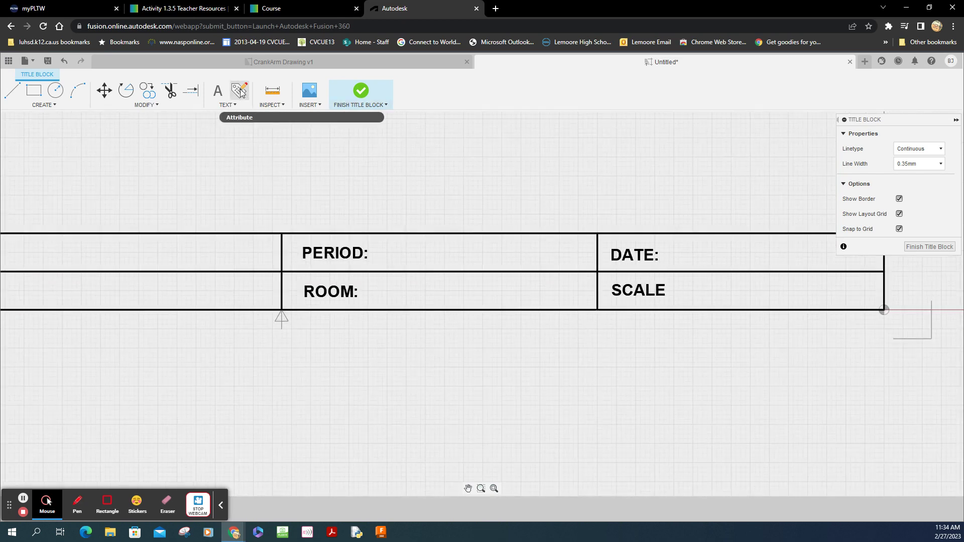
Place a Drawn Date attribute in the DATE cell and move DRAWN_DATE beside DATE:.
{"action": "left_click", "coordinate": [240, 91]}
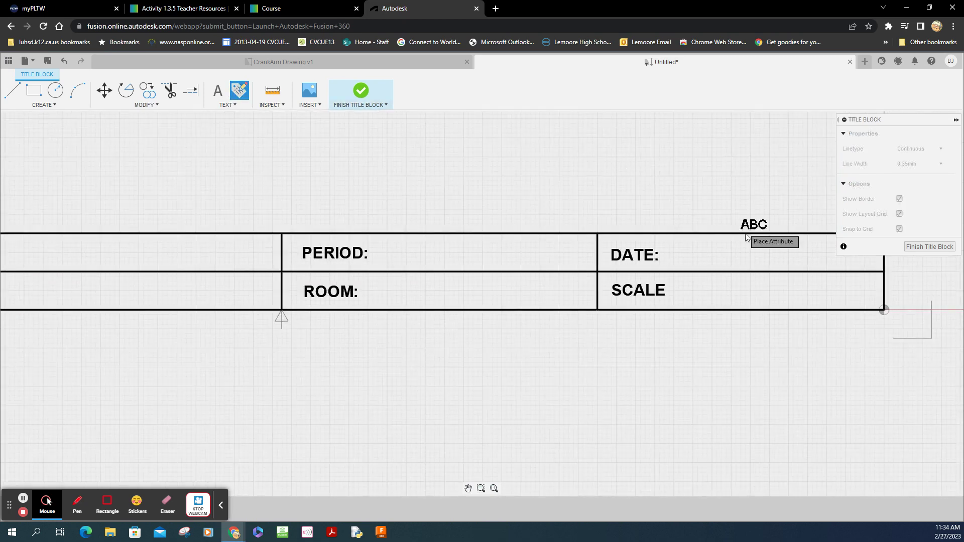
{"action": "left_click", "coordinate": [691, 246]}
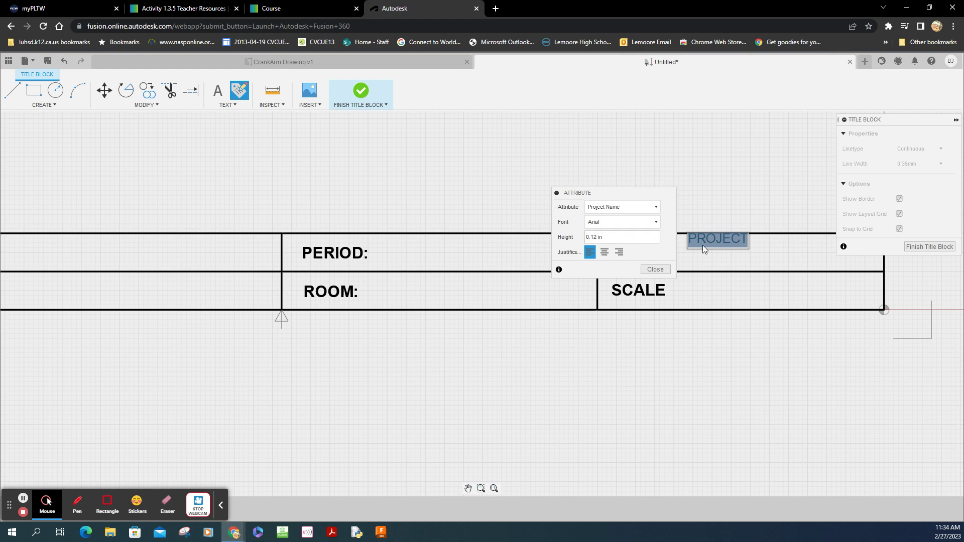
{"action": "left_click", "coordinate": [648, 207]}
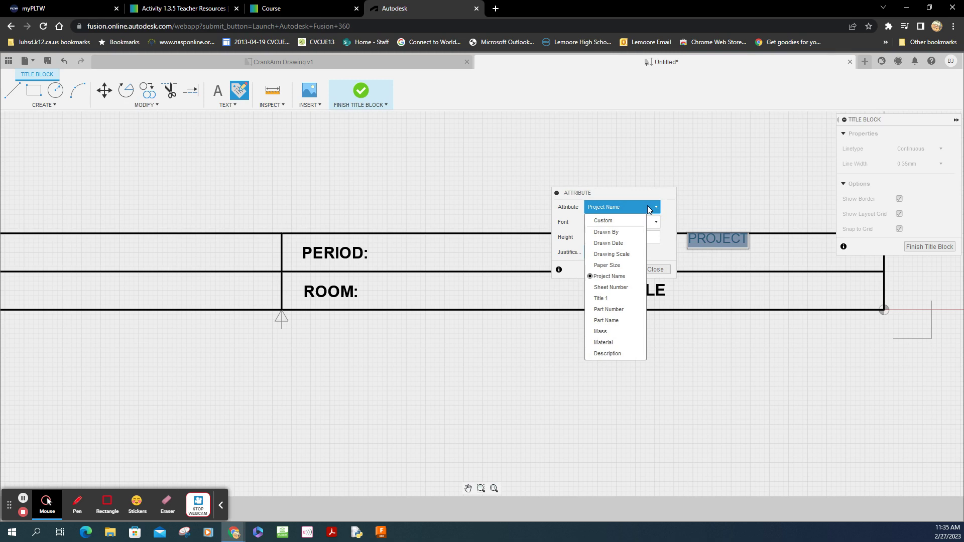
{"action": "left_click", "coordinate": [622, 245]}
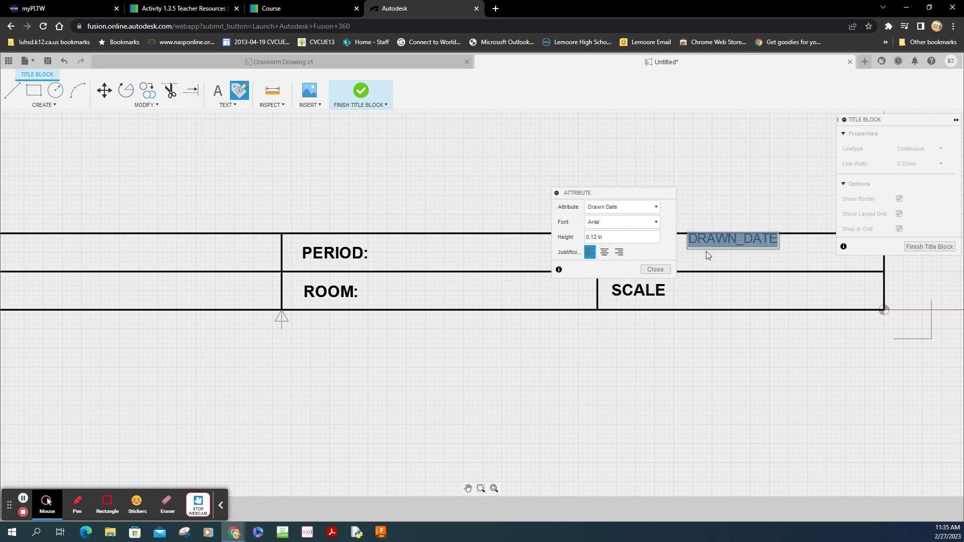
{"action": "left_click", "coordinate": [653, 270]}
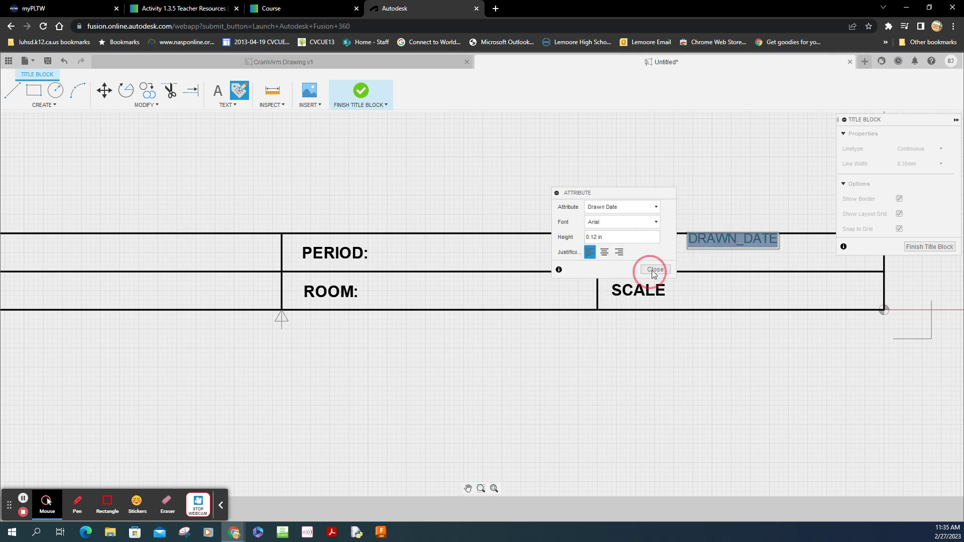
{"action": "left_click", "coordinate": [738, 250]}
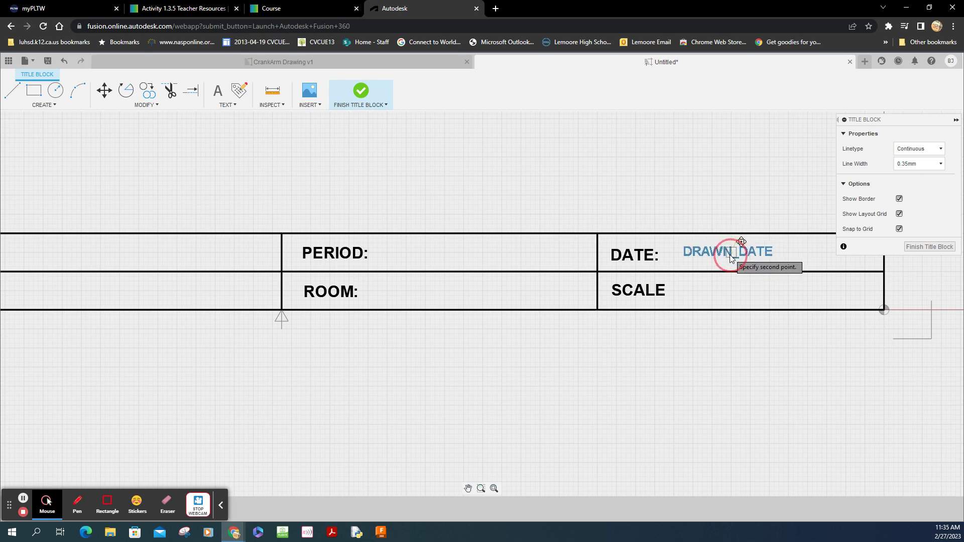
{"action": "left_click", "coordinate": [731, 255]}
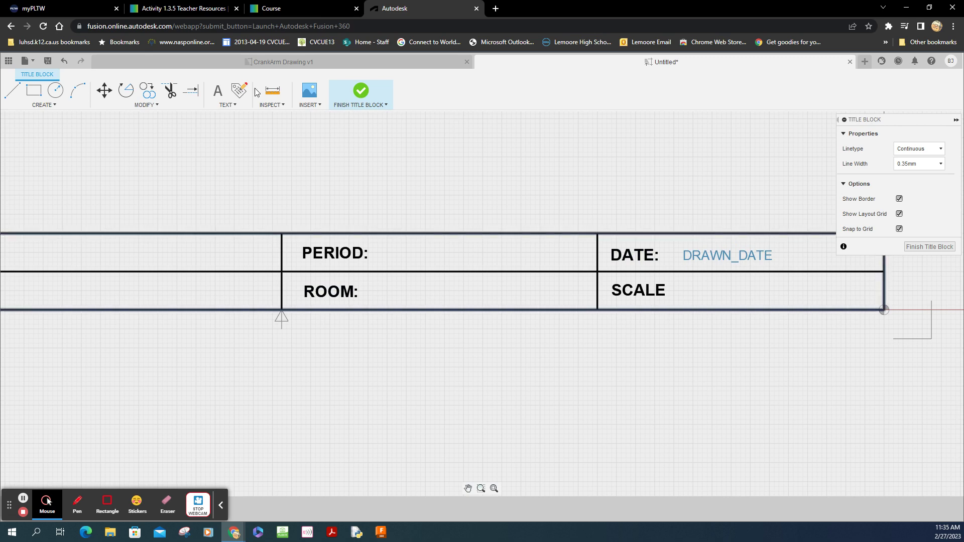
{"action": "left_click", "coordinate": [239, 91]}
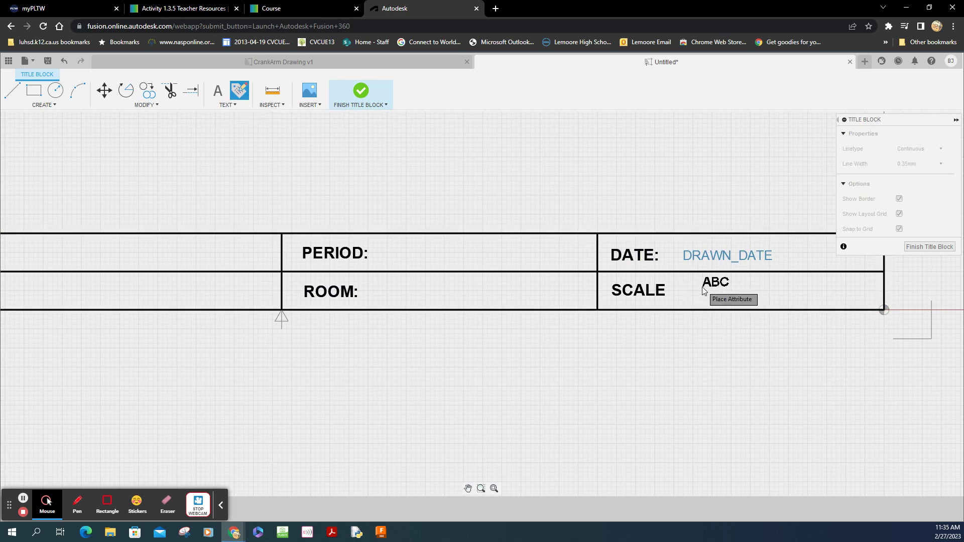
Place a Drawing Scale attribute beside SCALE, nudge it, and finish the title block.
{"action": "left_click", "coordinate": [695, 295]}
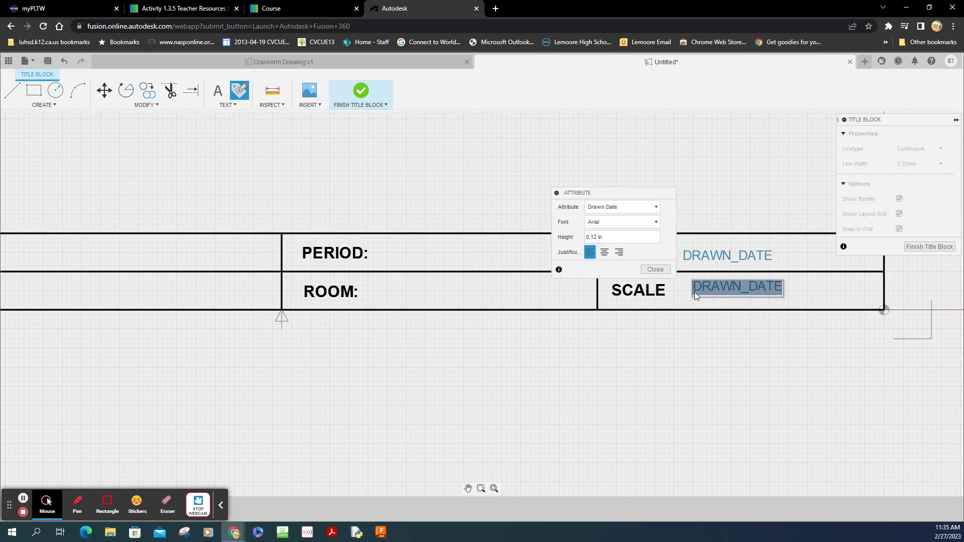
{"action": "left_click", "coordinate": [635, 207]}
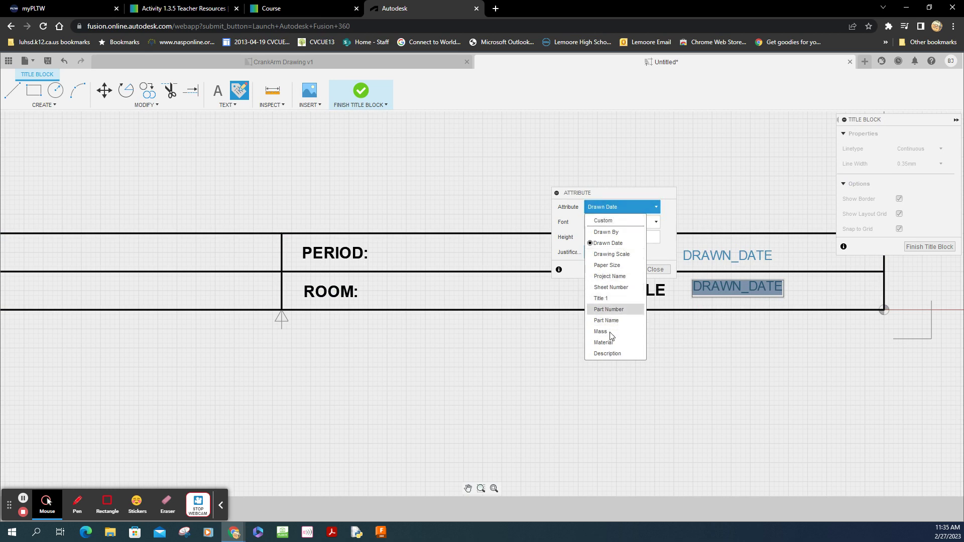
{"action": "left_click", "coordinate": [621, 254]}
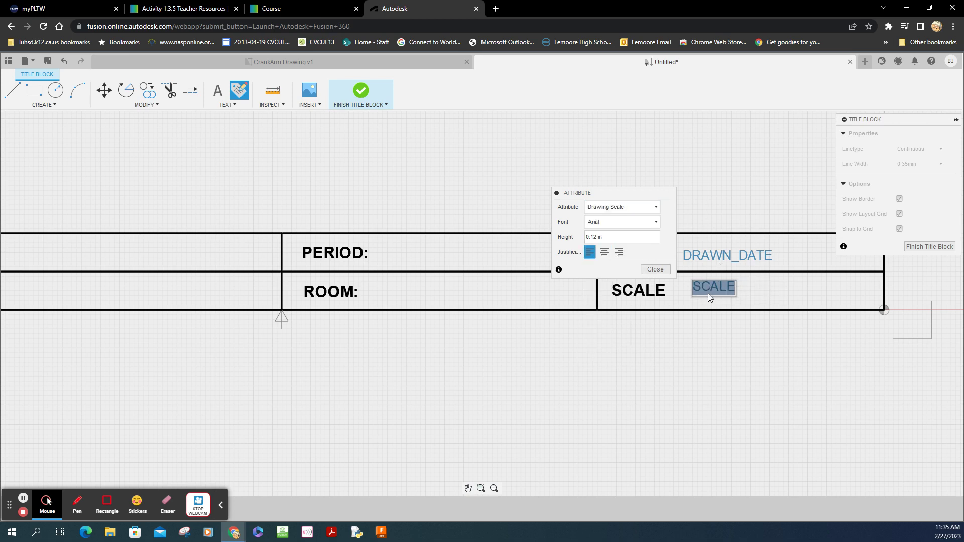
{"action": "left_click", "coordinate": [657, 271]}
{"action": "left_click", "coordinate": [706, 291]}
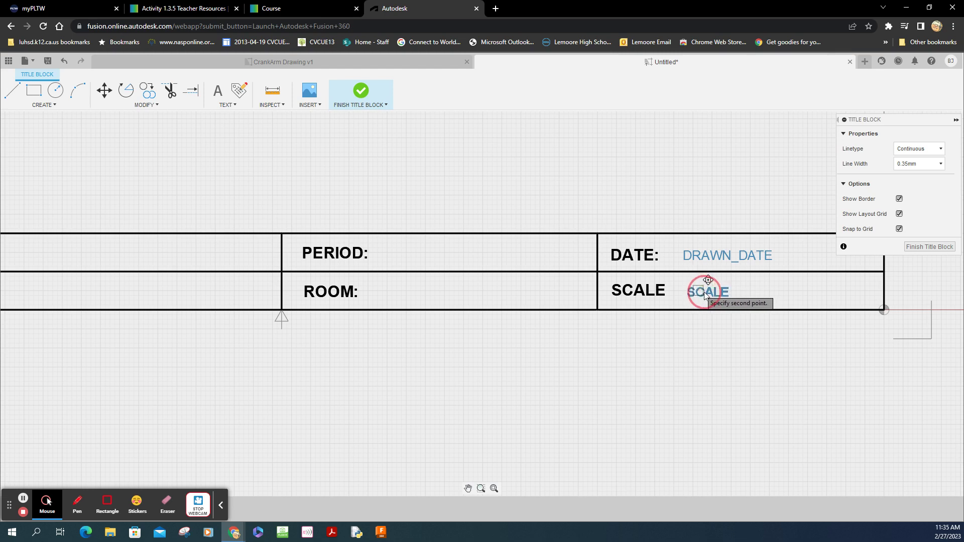
{"action": "left_click", "coordinate": [705, 293]}
{"action": "left_click", "coordinate": [927, 248]}
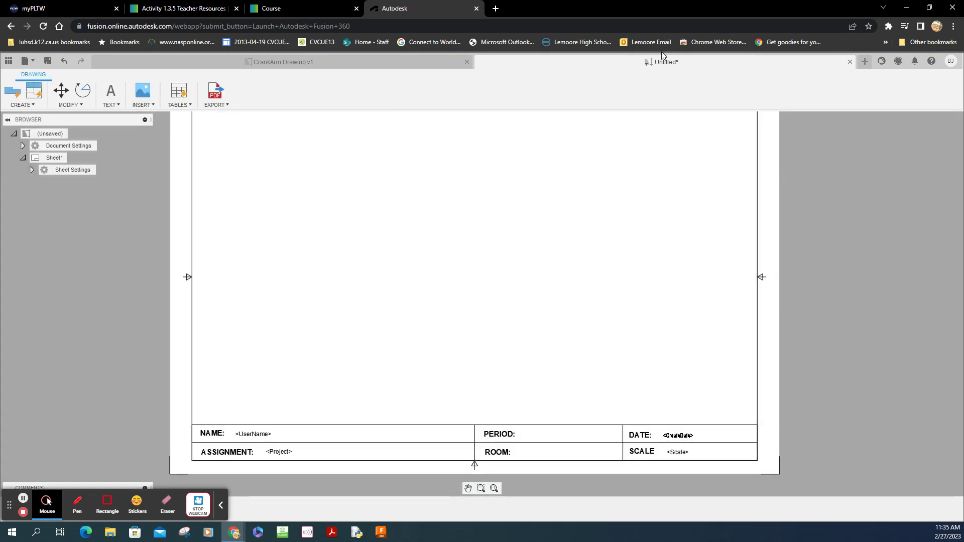
Save the drawing as TitleBlockB17x11Period3 in the Period 3 project, creating version v1.
{"action": "left_click", "coordinate": [47, 60]}
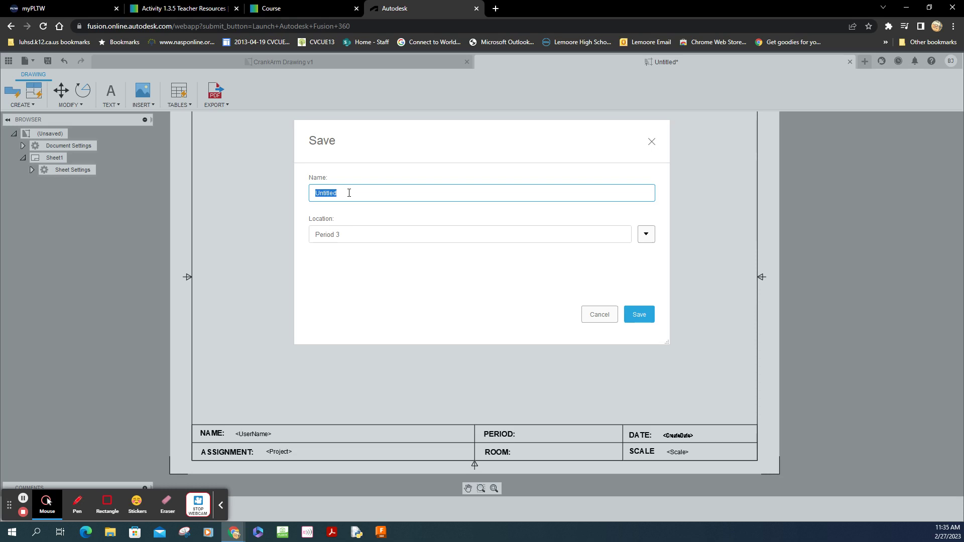
{"action": "type", "text": "TitleBoock"}
{"action": "type", "text": "17"}
{"action": "key", "text": "BackSpace"}
{"action": "key", "text": "BackSpace"}
{"action": "type", "text": "x11Period"}
{"action": "left_click", "coordinate": [640, 314]}
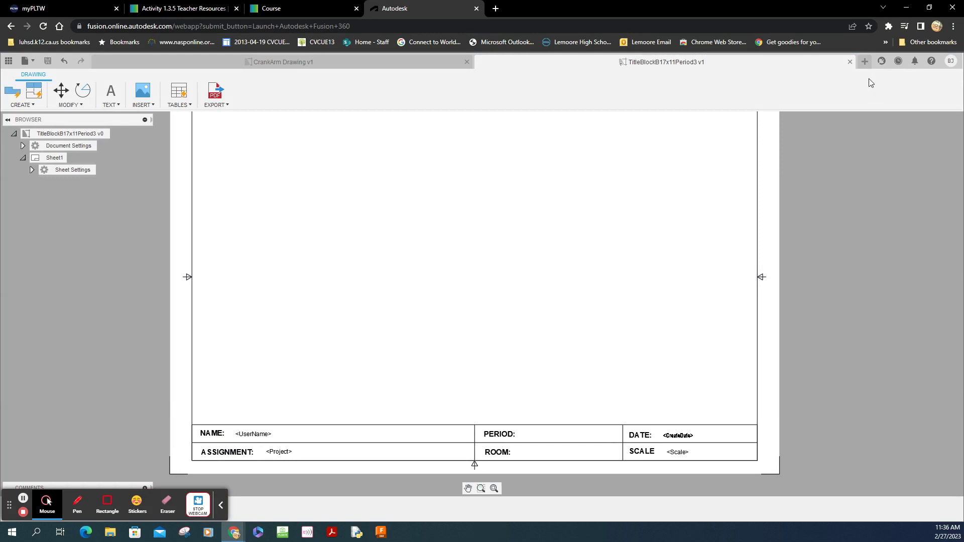
Close the title block, Untitled and old CrankArm Drawing documents.
{"action": "left_click", "coordinate": [848, 61]}
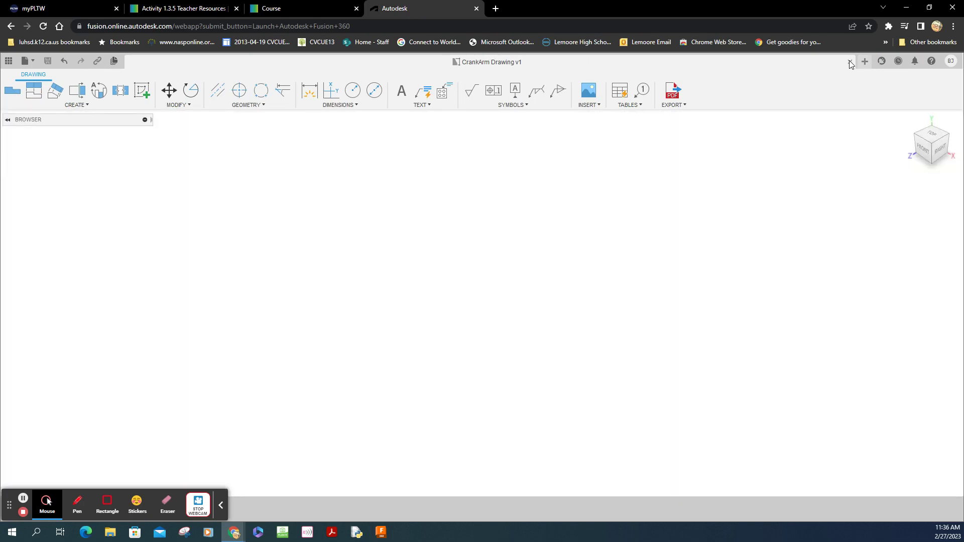
{"action": "left_click", "coordinate": [9, 61]}
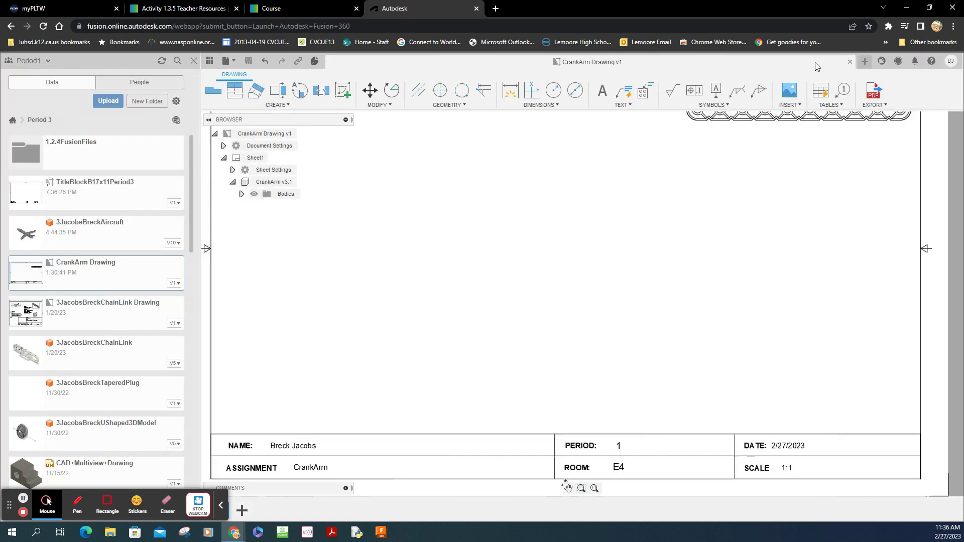
{"action": "left_click", "coordinate": [850, 62]}
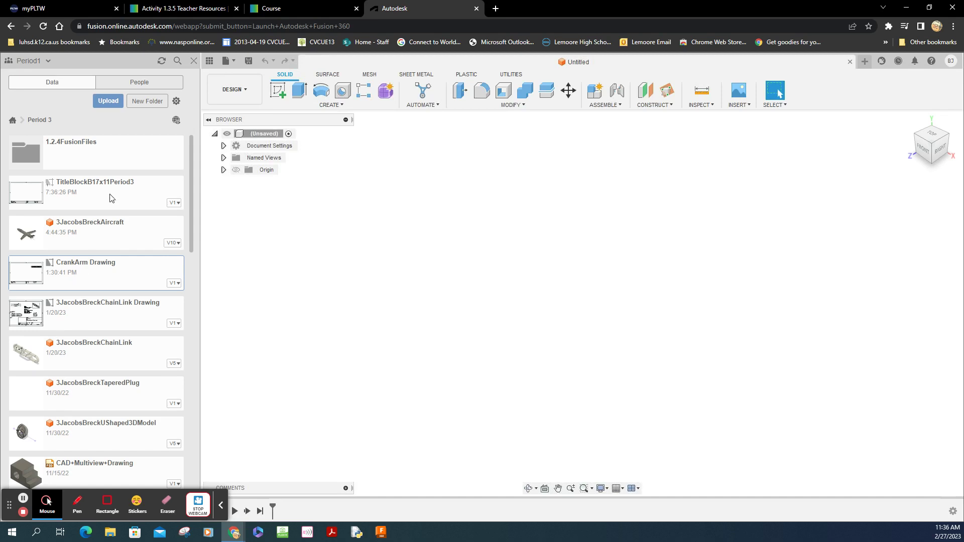
Open the CrankArm v3 model from the Section1.3CADModeling project.
{"action": "scroll", "coordinate": [101, 273], "scroll_direction": "down", "scroll_amount": 3}
{"action": "scroll", "coordinate": [95, 294], "scroll_direction": "down", "scroll_amount": 2}
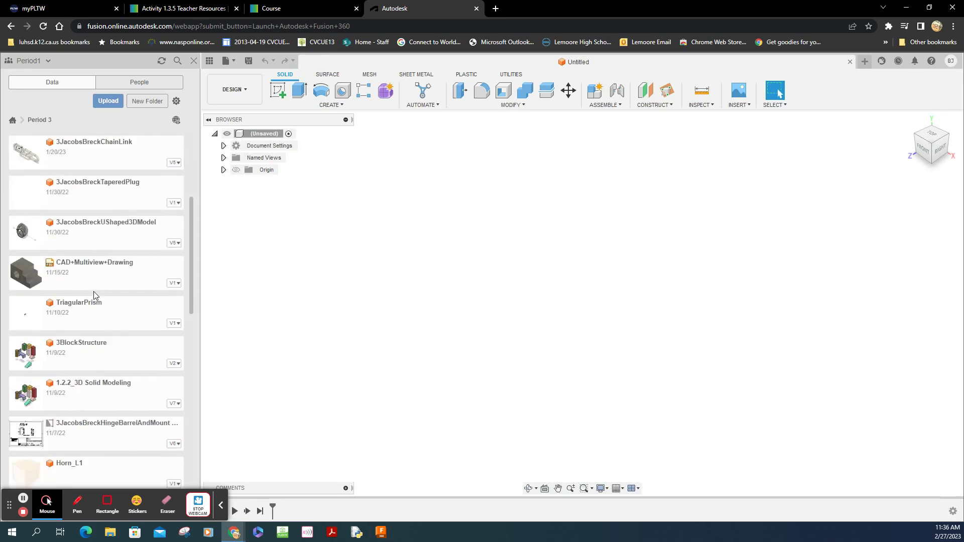
{"action": "scroll", "coordinate": [96, 295], "scroll_direction": "down", "scroll_amount": 5}
{"action": "scroll", "coordinate": [97, 293], "scroll_direction": "down", "scroll_amount": 4}
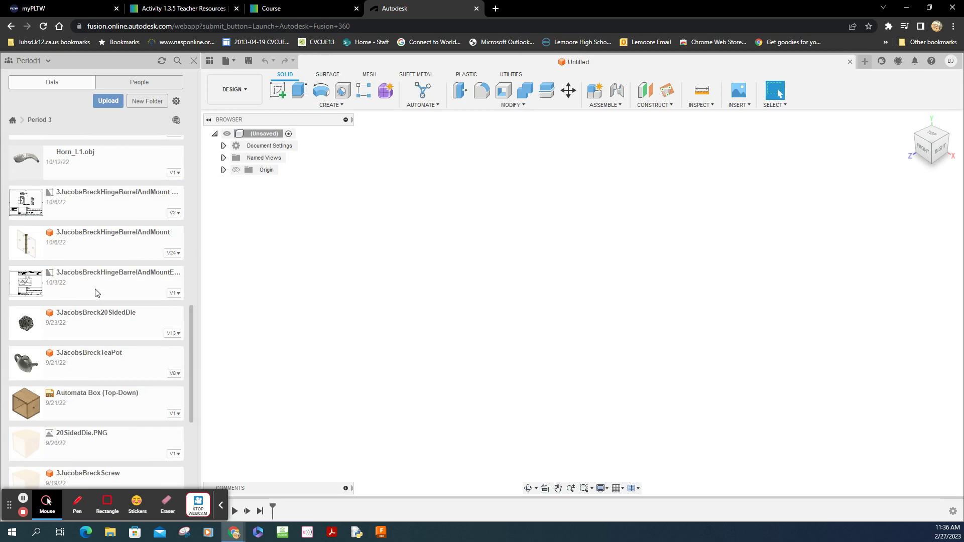
{"action": "scroll", "coordinate": [97, 293], "scroll_direction": "up", "scroll_amount": 14}
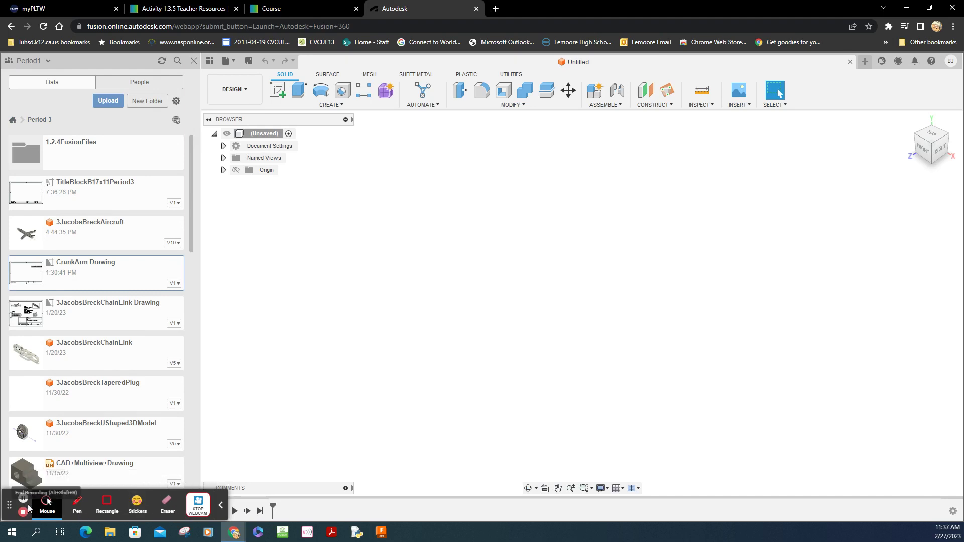
{"action": "left_click", "coordinate": [24, 501]}
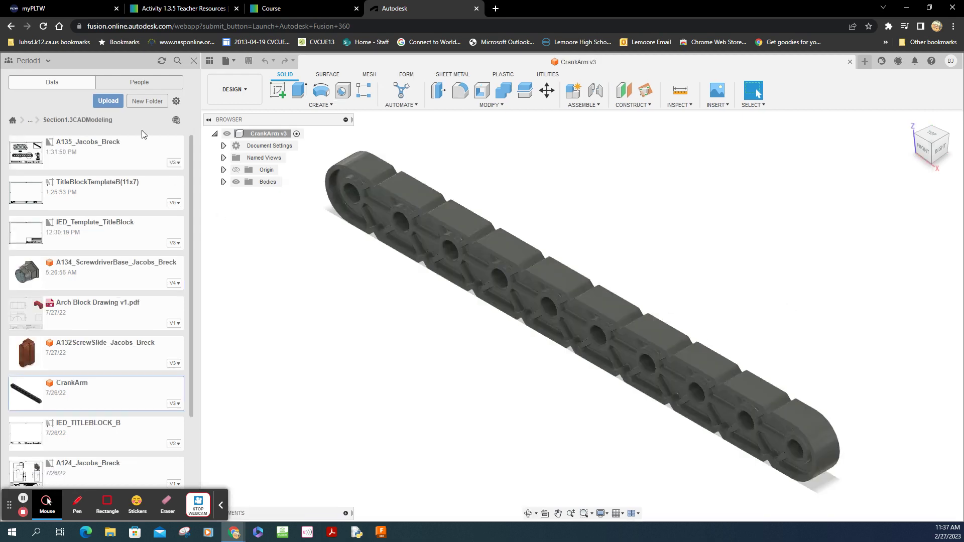
Hide the Data Panel and start a Drawing From Design for CrankArm v3.
{"action": "left_click", "coordinate": [193, 60]}
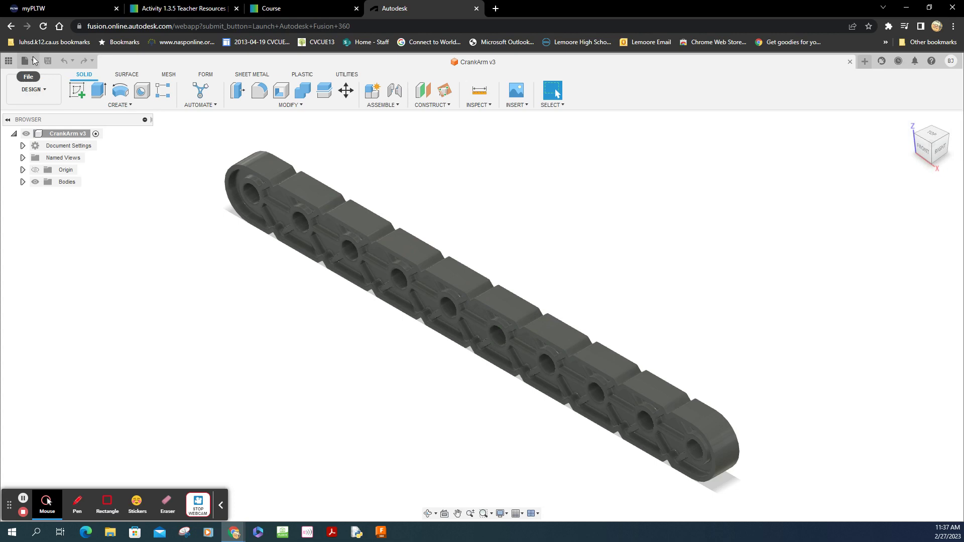
{"action": "left_click", "coordinate": [45, 90]}
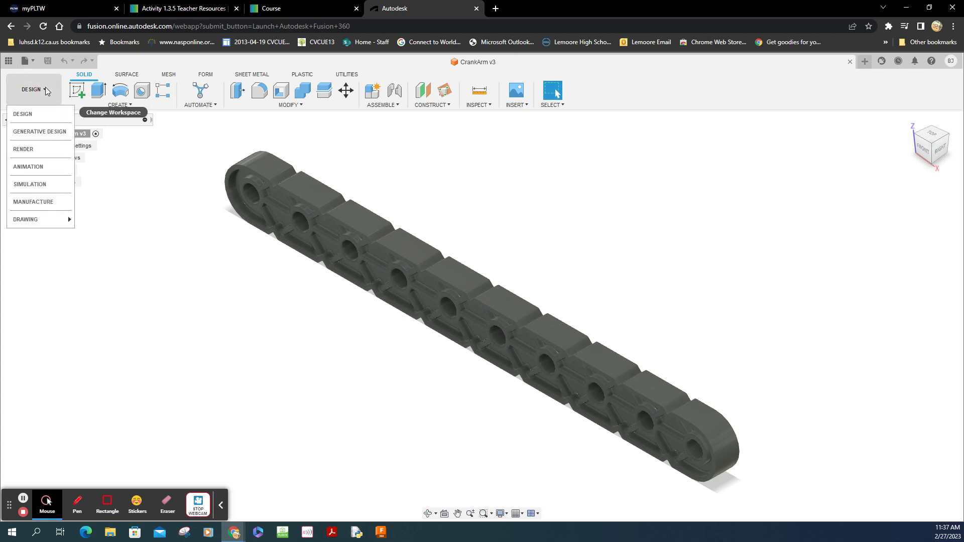
{"action": "mouse_move", "coordinate": [58, 223]}
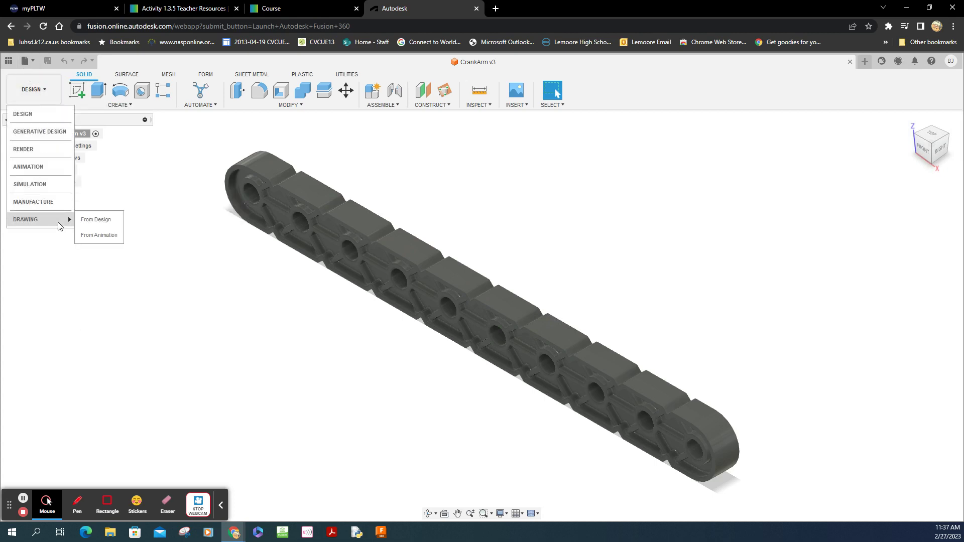
{"action": "left_click", "coordinate": [100, 221]}
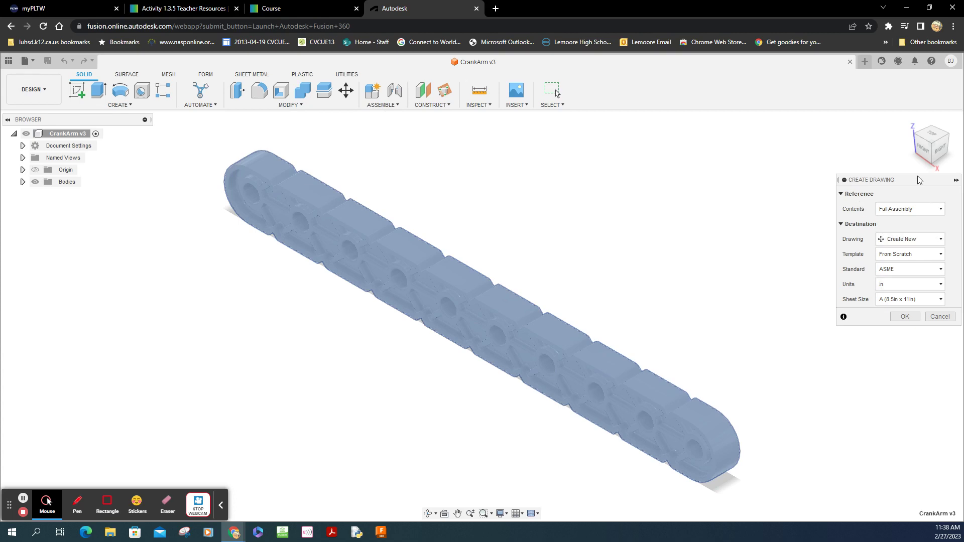
Keep sheet size A (8.5in x 11in), Full Assembly contents and Create New destination.
{"action": "left_click_drag", "start_coordinate": [904, 181], "coordinate": [707, 189]}
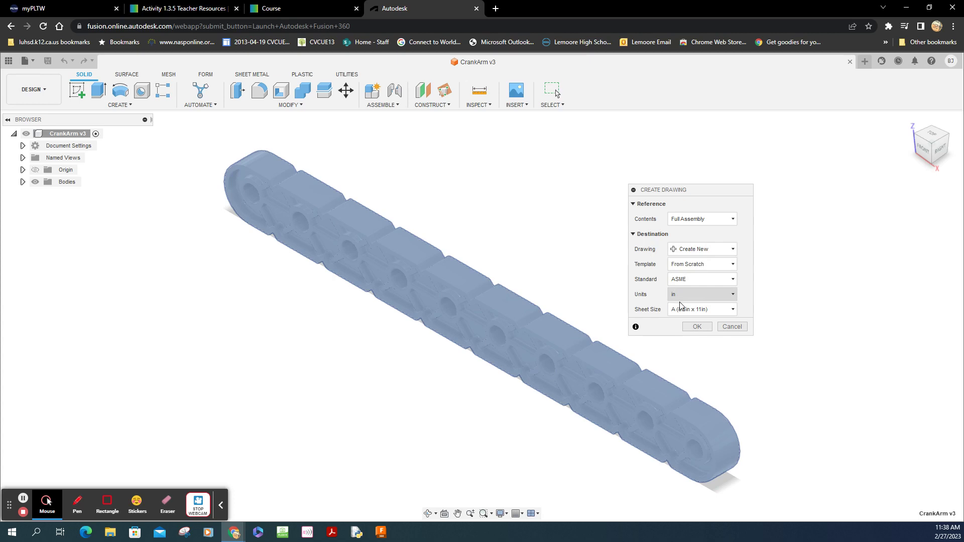
{"action": "left_click", "coordinate": [737, 314]}
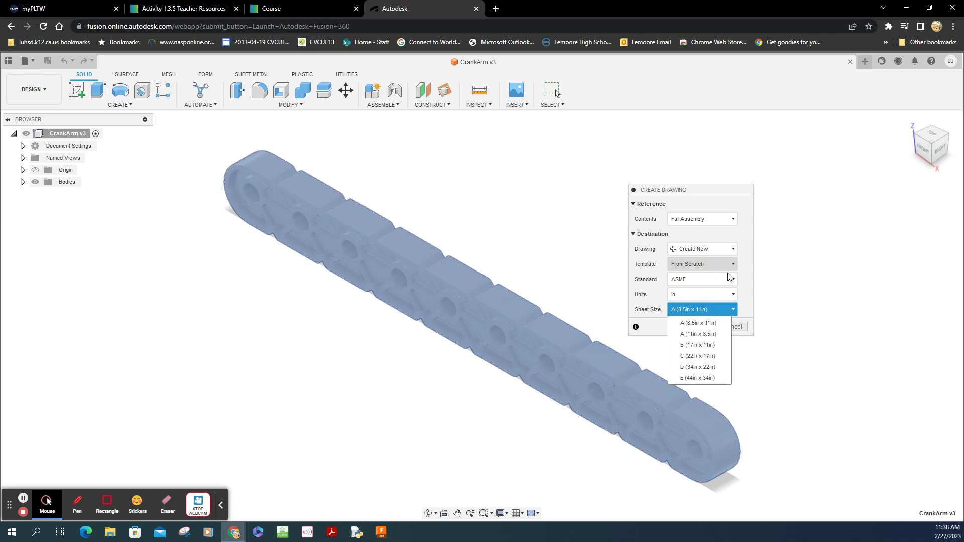
{"action": "left_click", "coordinate": [750, 283]}
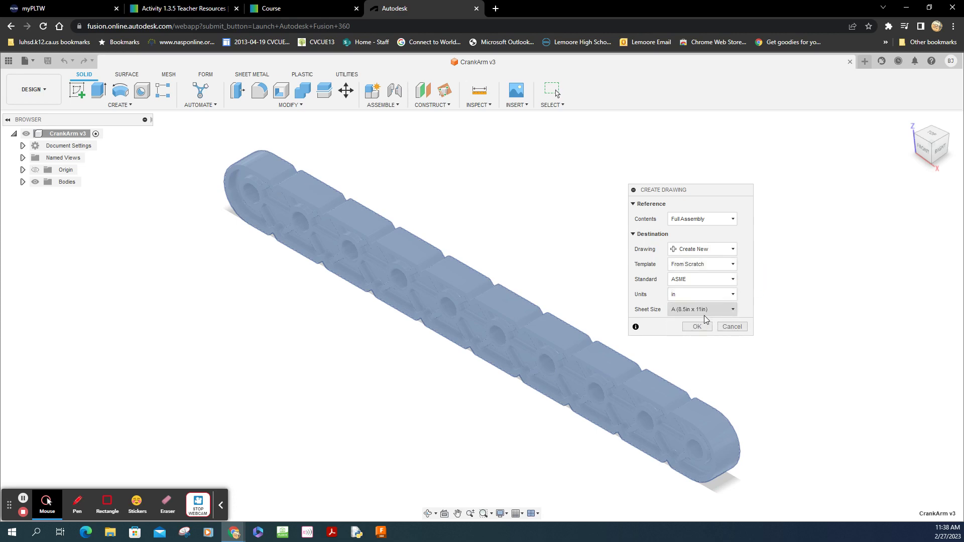
{"action": "left_click", "coordinate": [732, 221]}
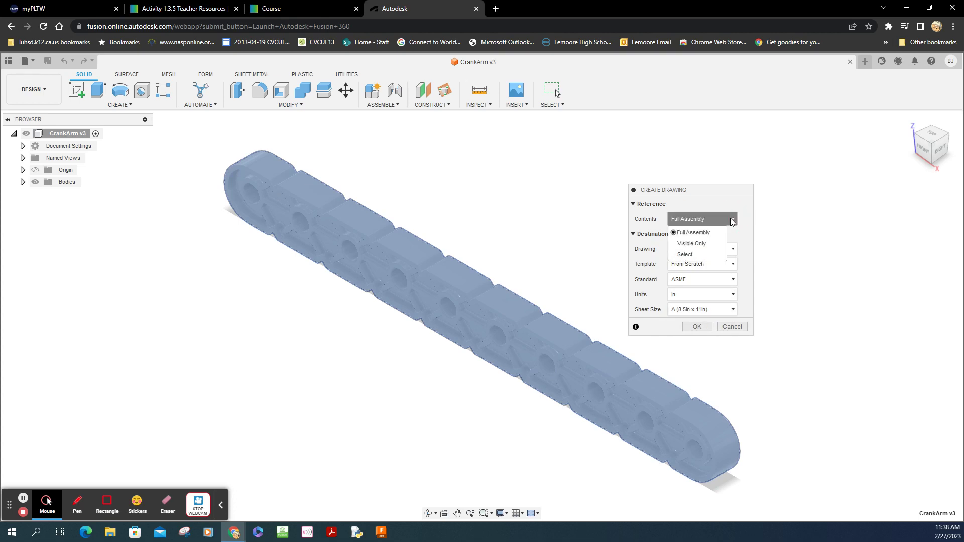
{"action": "left_click", "coordinate": [732, 221]}
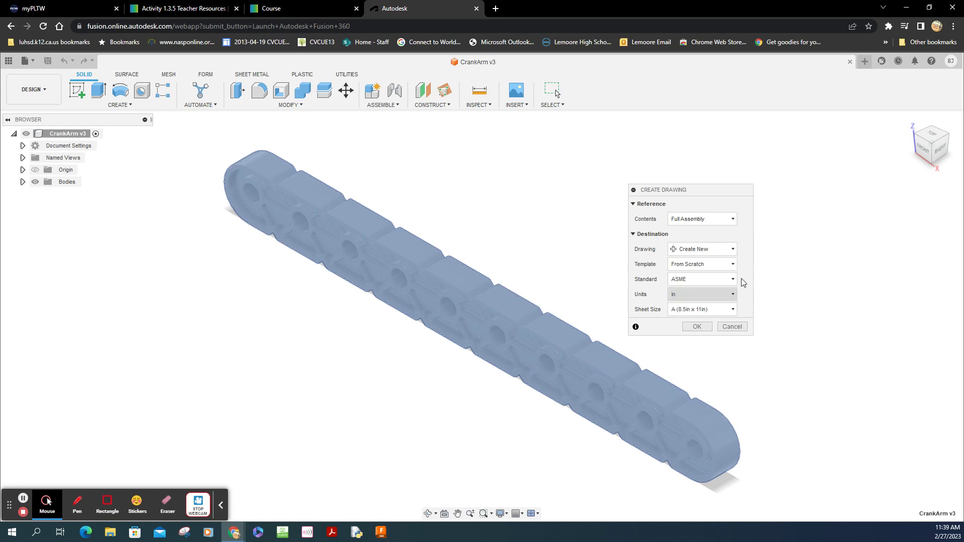
{"action": "left_click", "coordinate": [734, 250]}
{"action": "left_click", "coordinate": [733, 252]}
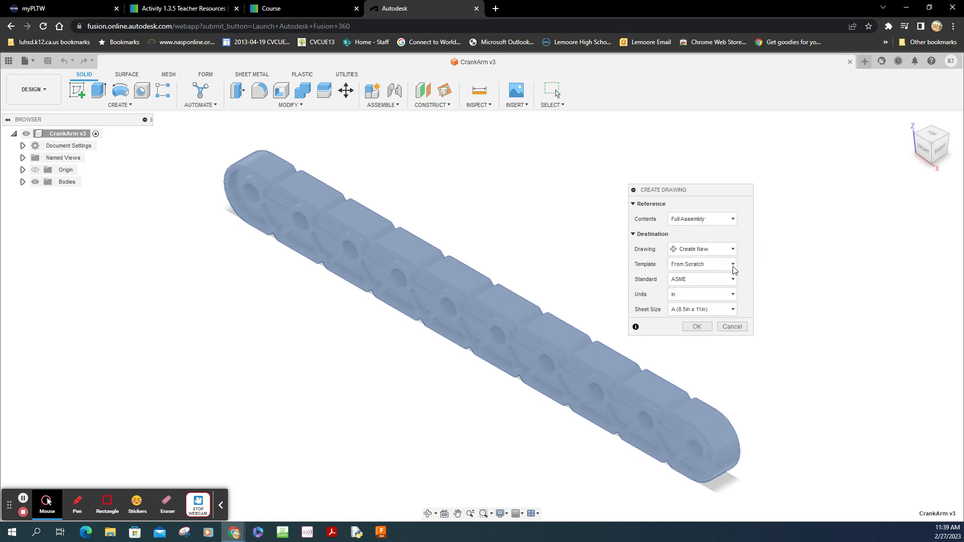
Use the TitleBlockB17x11Period3 template from Period 3 and create the drawing.
{"action": "left_click", "coordinate": [721, 264]}
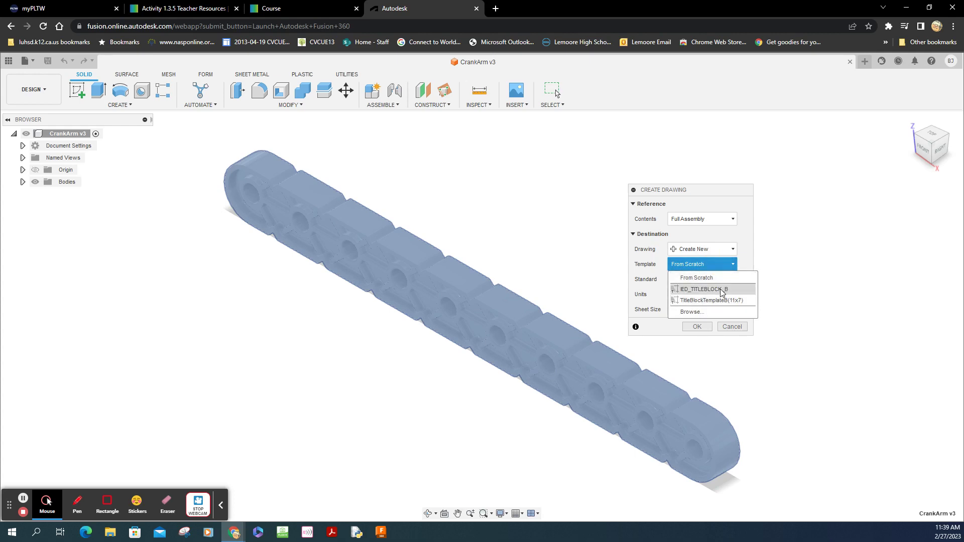
{"action": "left_click", "coordinate": [692, 312]}
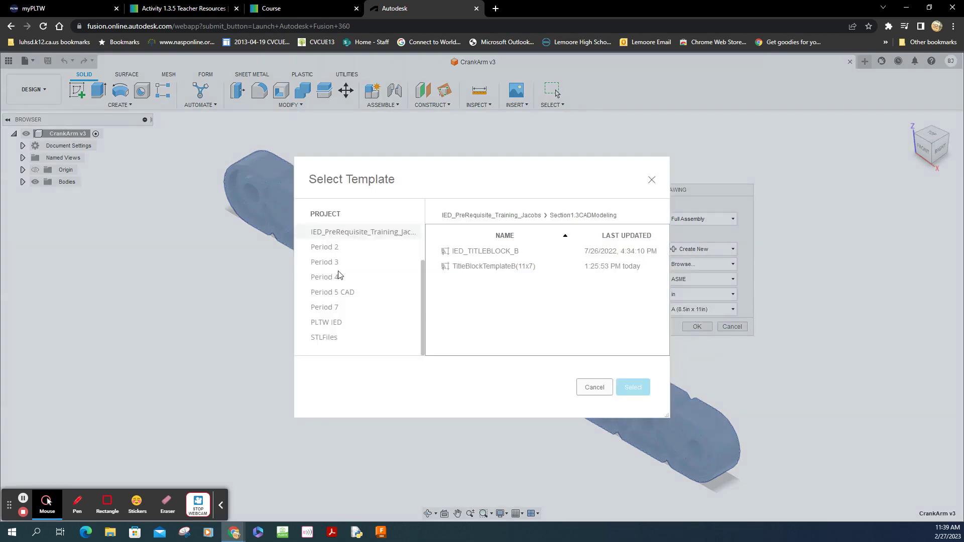
{"action": "left_click", "coordinate": [338, 266]}
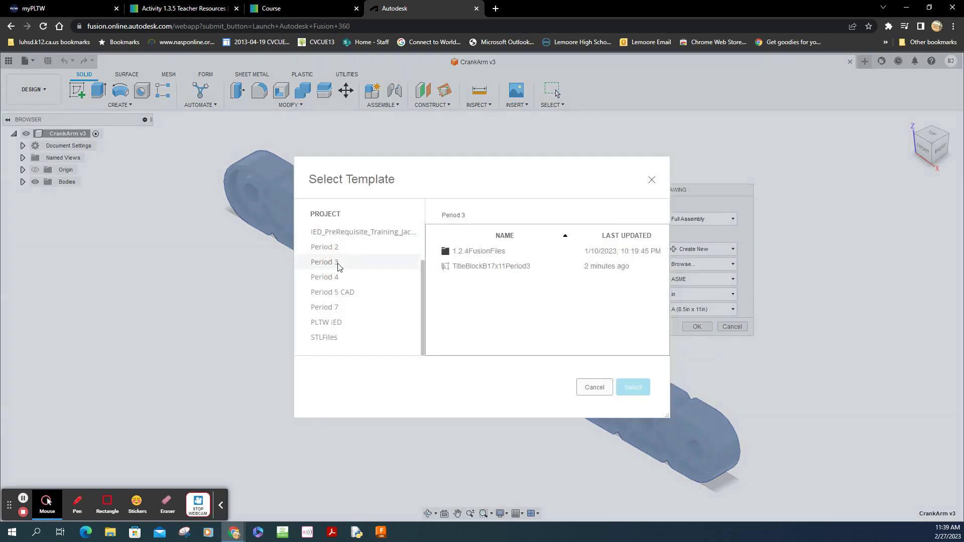
{"action": "left_click", "coordinate": [512, 271]}
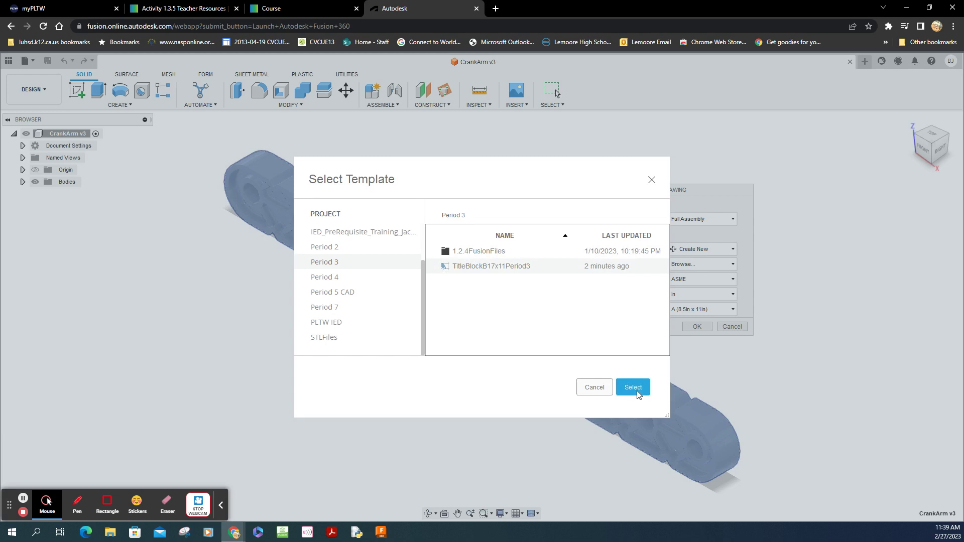
{"action": "left_click", "coordinate": [636, 390]}
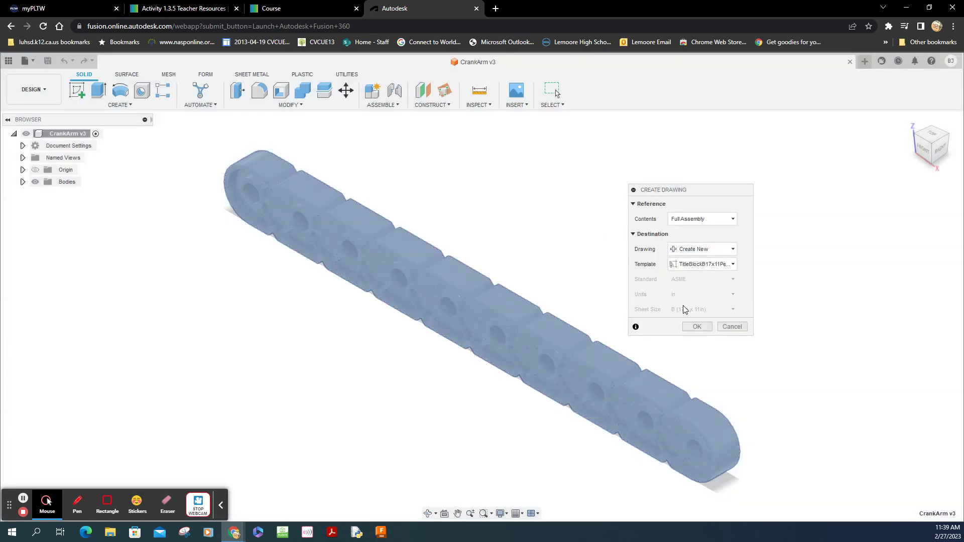
{"action": "left_click", "coordinate": [698, 330]}
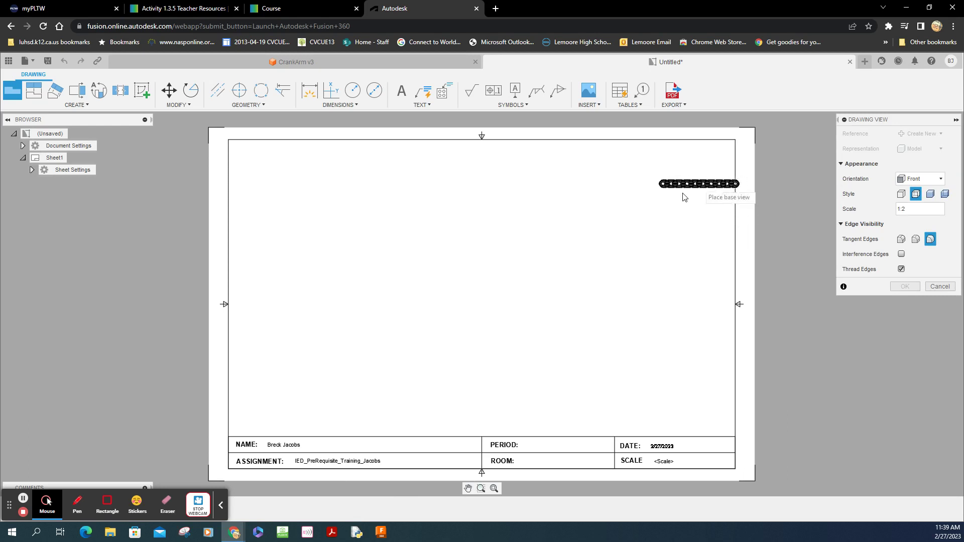
Place the CrankArm front base view on the sheet at 1:1 scale.
{"action": "left_click", "coordinate": [658, 198]}
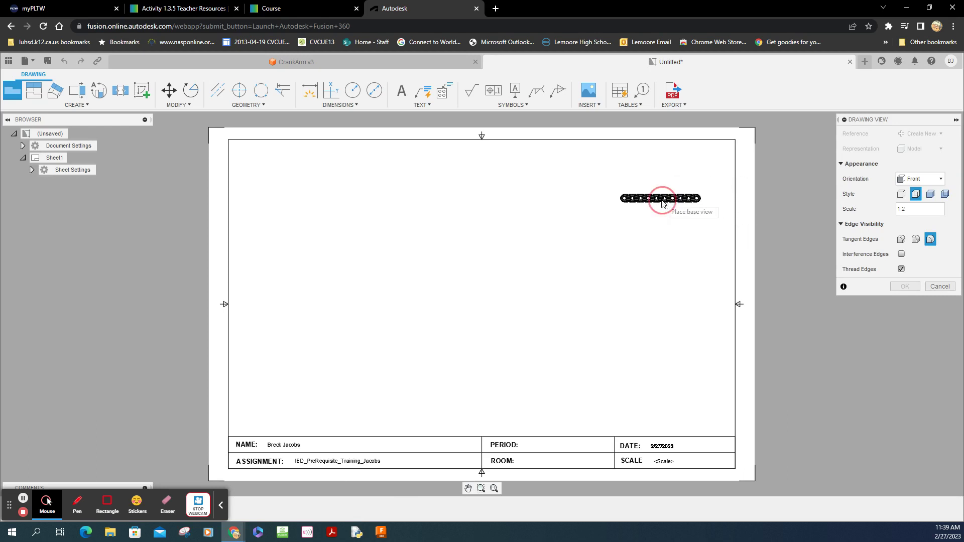
{"action": "left_click", "coordinate": [913, 209]}
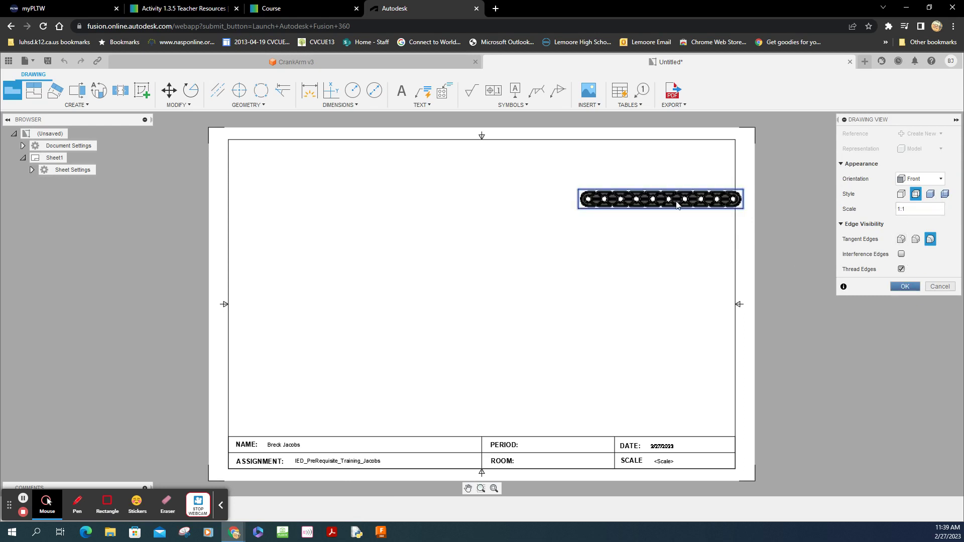
{"action": "key", "text": "Return"}
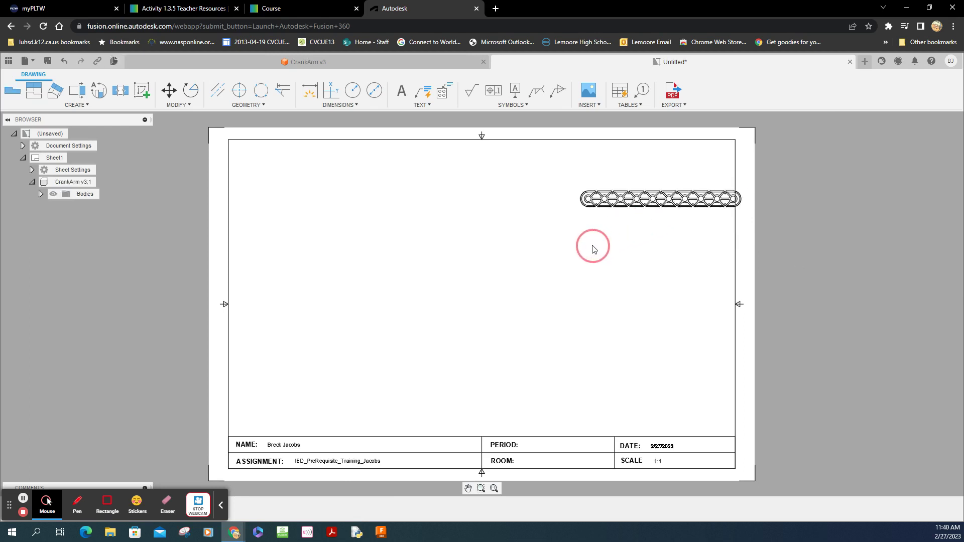
Move the CrankArm view slightly down-left, then switch to the CrankArm v3 model.
{"action": "left_click", "coordinate": [648, 200]}
{"action": "key", "text": "m"}
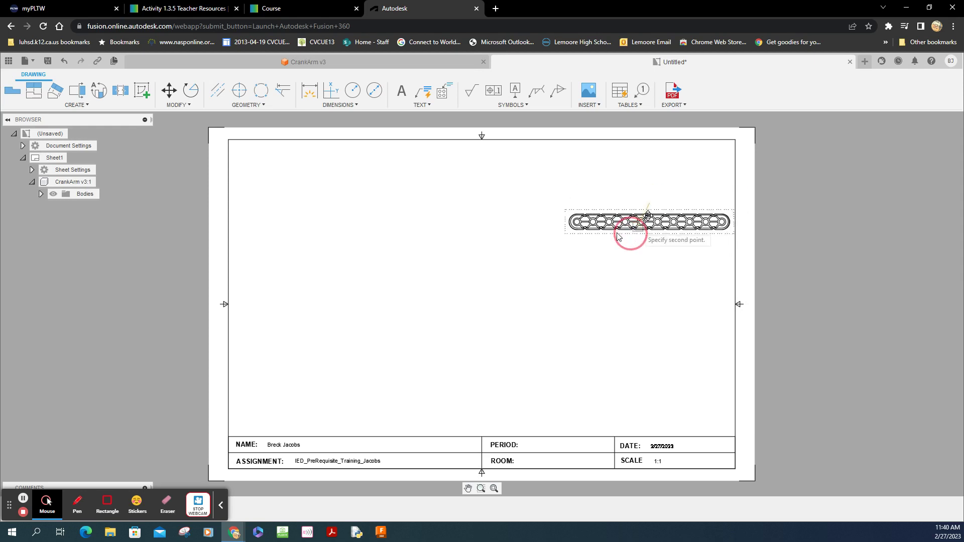
{"action": "left_click", "coordinate": [614, 232]}
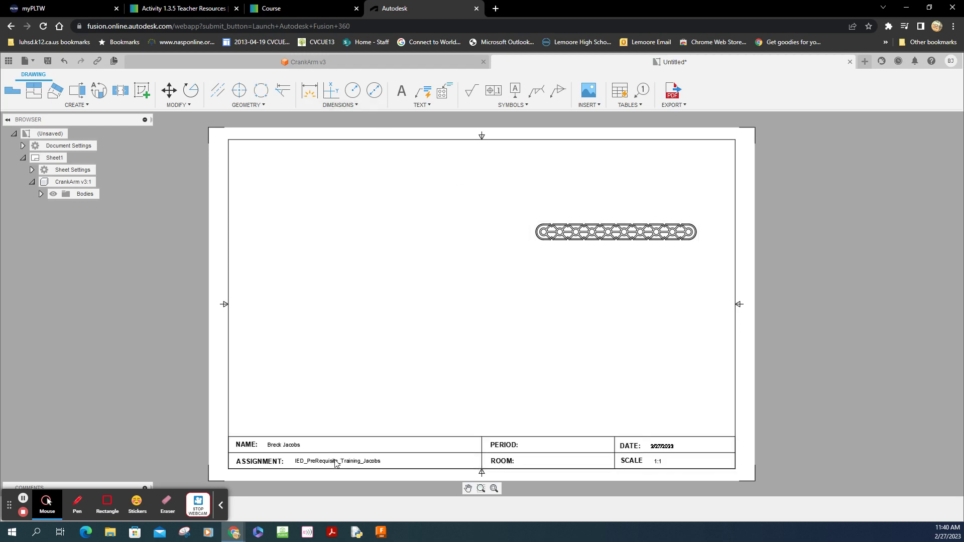
{"action": "left_click", "coordinate": [350, 465]}
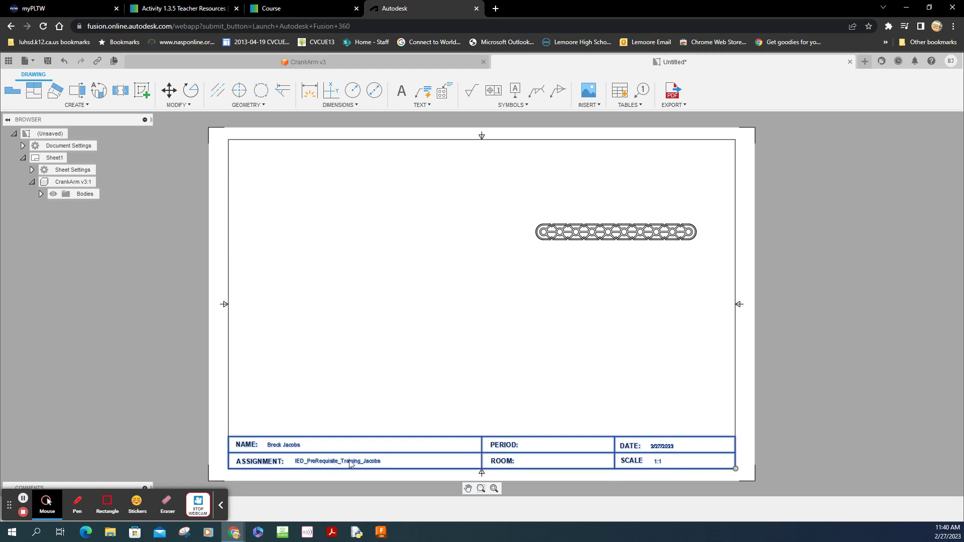
{"action": "left_click", "coordinate": [297, 56]}
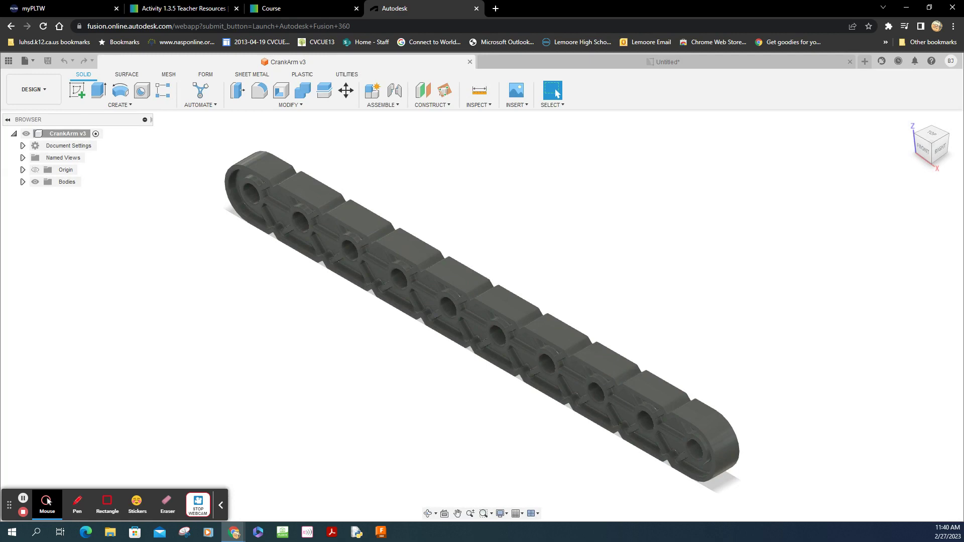
Show the Period1 project's file list, then return to the Untitled drawing sheet.
{"action": "left_click", "coordinate": [9, 61]}
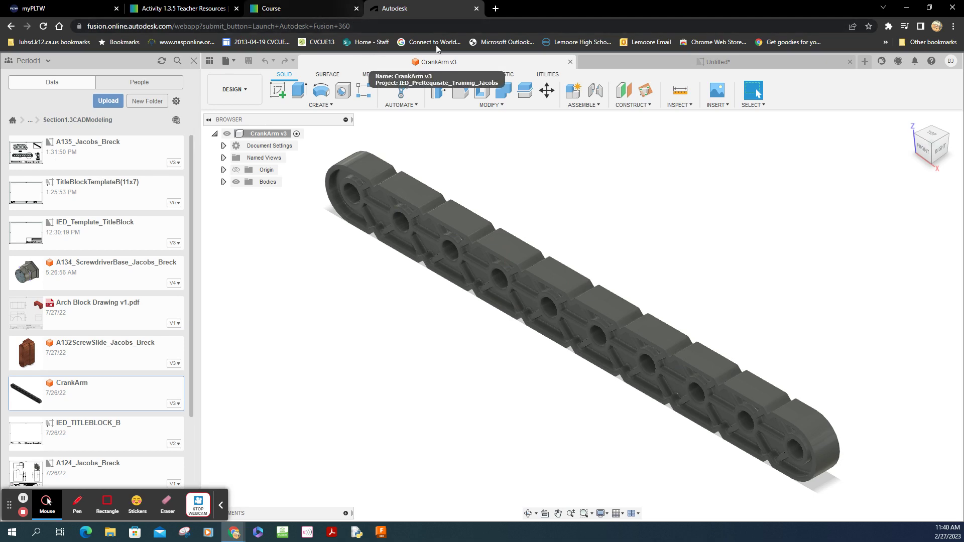
{"action": "left_click", "coordinate": [676, 57]}
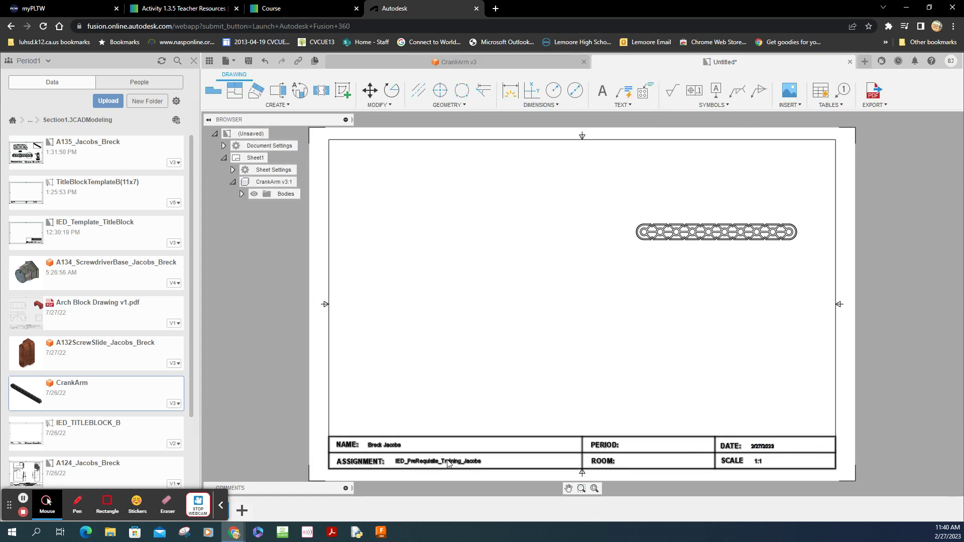
{"action": "left_click", "coordinate": [478, 466]}
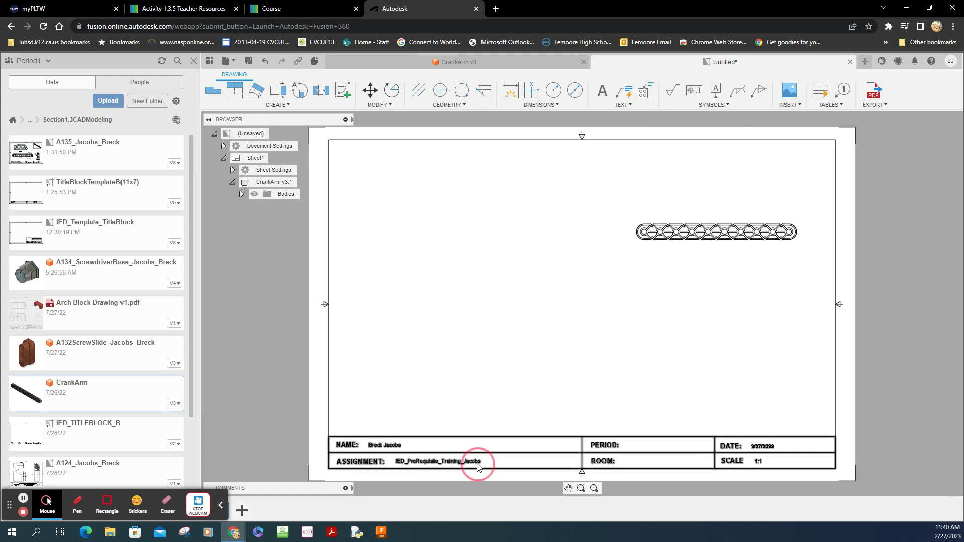
{"action": "left_click", "coordinate": [545, 372]}
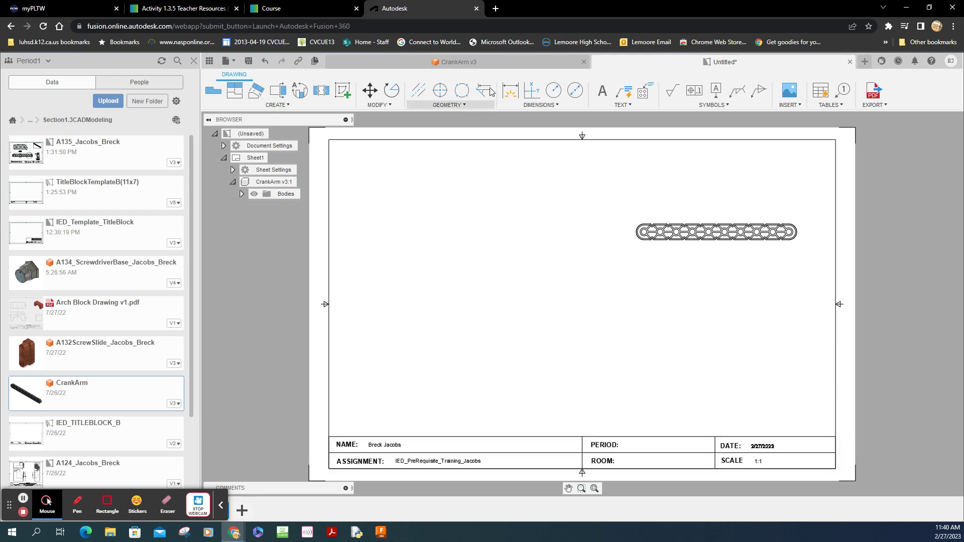
Enter Edit Title Block mode and discard a first trial text box.
{"action": "left_click", "coordinate": [623, 440]}
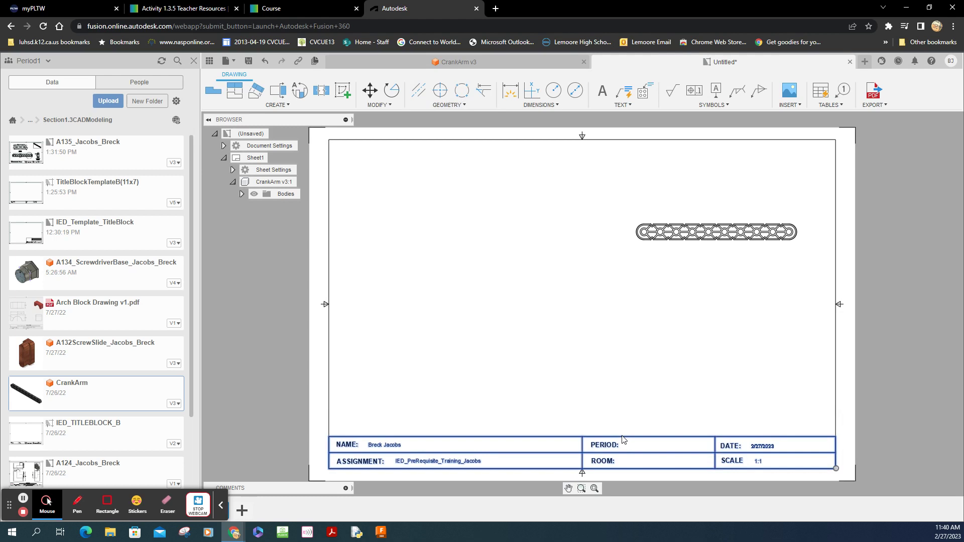
{"action": "right_click", "coordinate": [623, 440]}
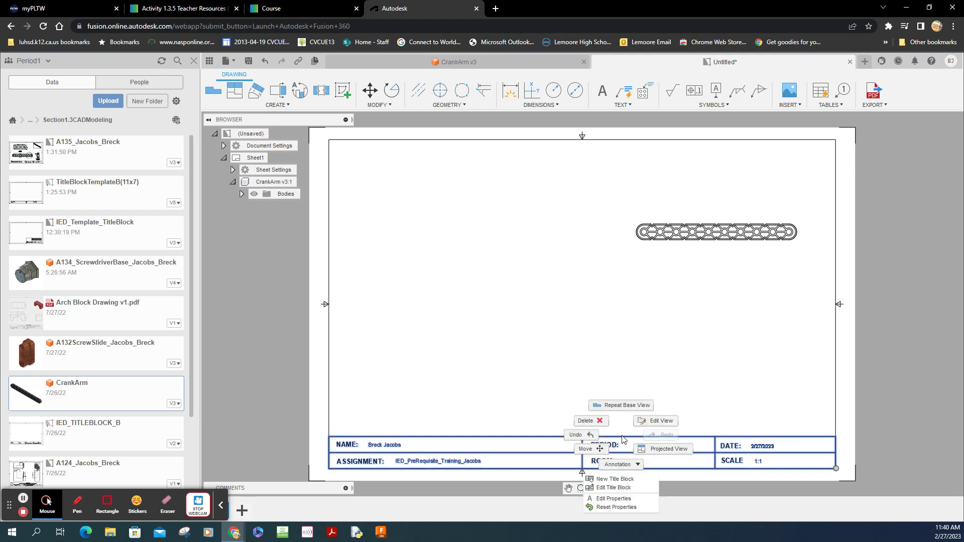
{"action": "left_click", "coordinate": [613, 488]}
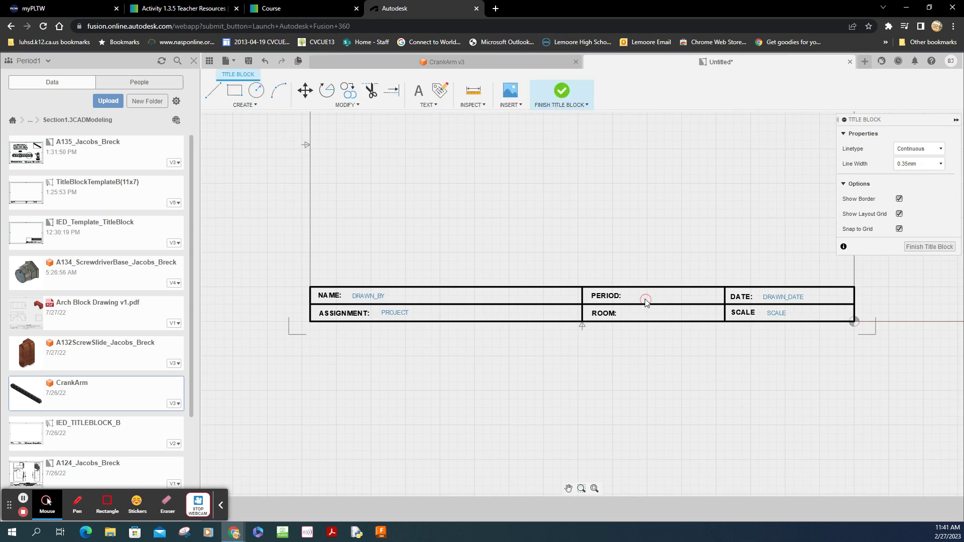
{"action": "left_click", "coordinate": [419, 90]}
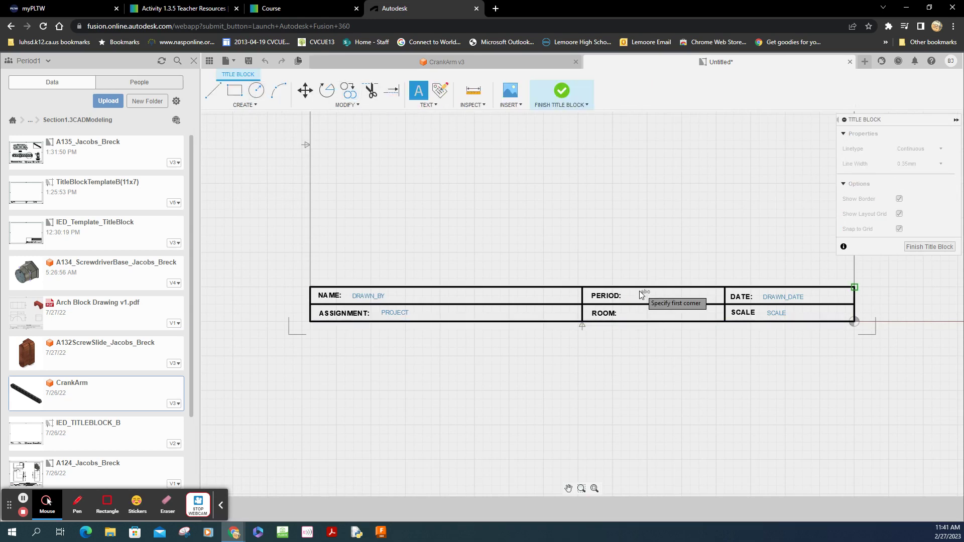
{"action": "left_click", "coordinate": [643, 290]}
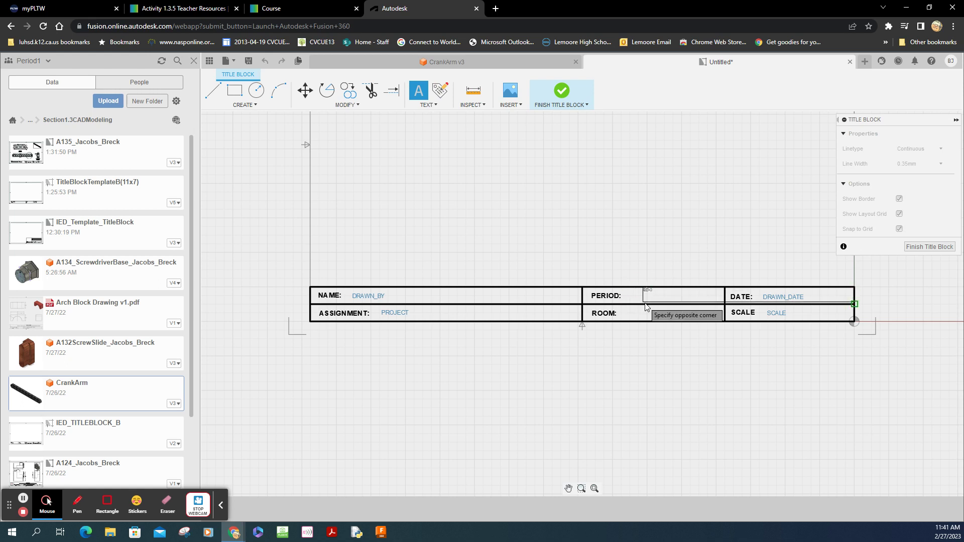
{"action": "left_click", "coordinate": [634, 300]}
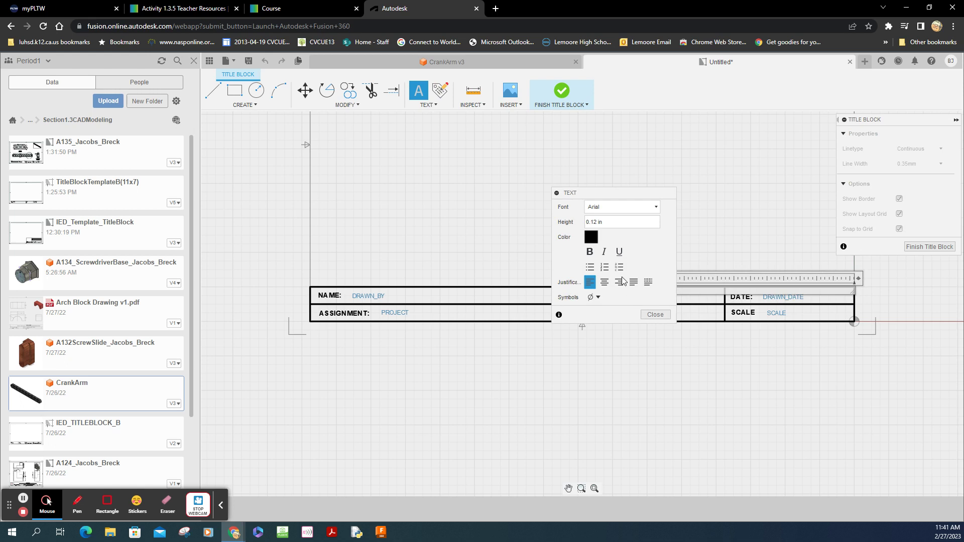
{"action": "left_click", "coordinate": [590, 253]}
{"action": "left_click", "coordinate": [589, 253]}
{"action": "left_click_drag", "start_coordinate": [614, 194], "coordinate": [453, 147]}
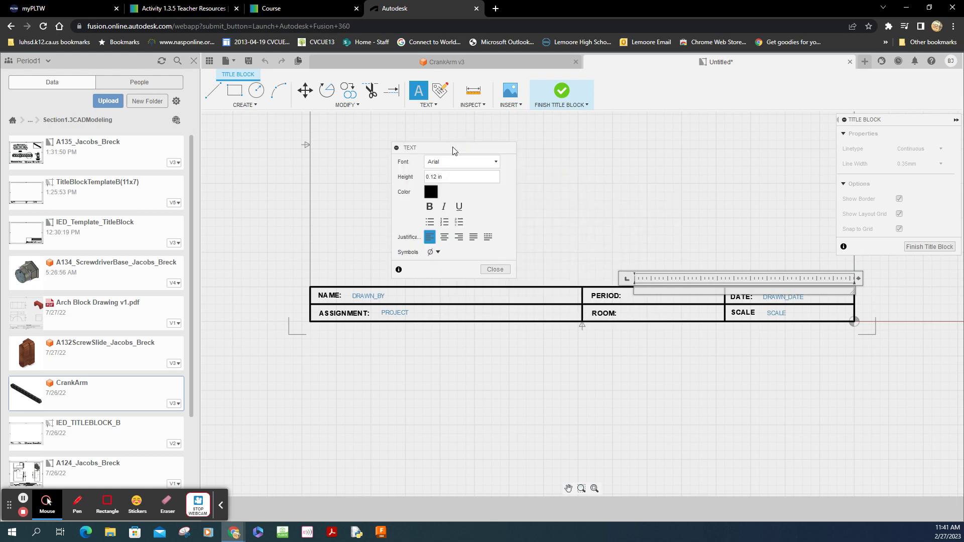
{"action": "left_click", "coordinate": [495, 269]}
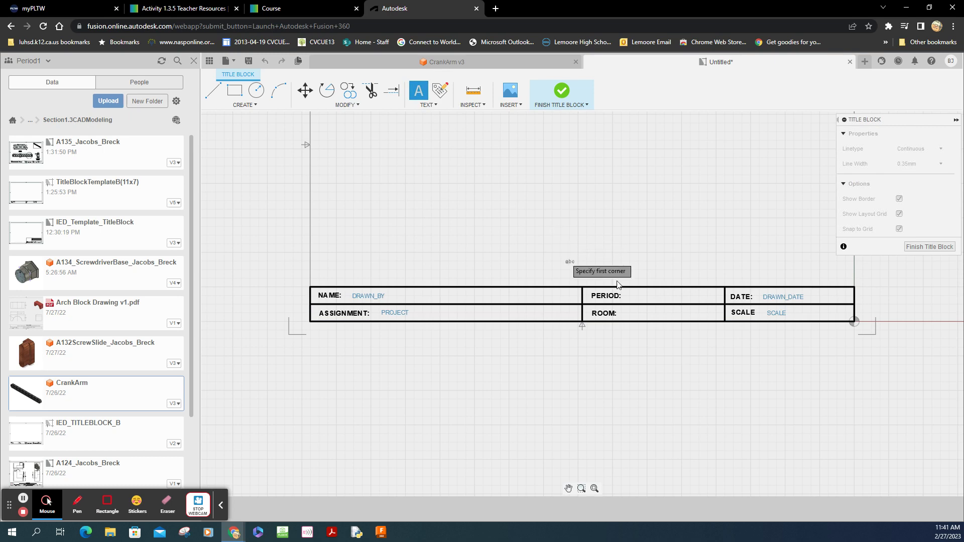
Add the text 3 beside the PERIOD label.
{"action": "scroll", "coordinate": [635, 294], "scroll_direction": "down", "scroll_amount": 3}
{"action": "scroll", "coordinate": [630, 304], "scroll_direction": "up", "scroll_amount": 3}
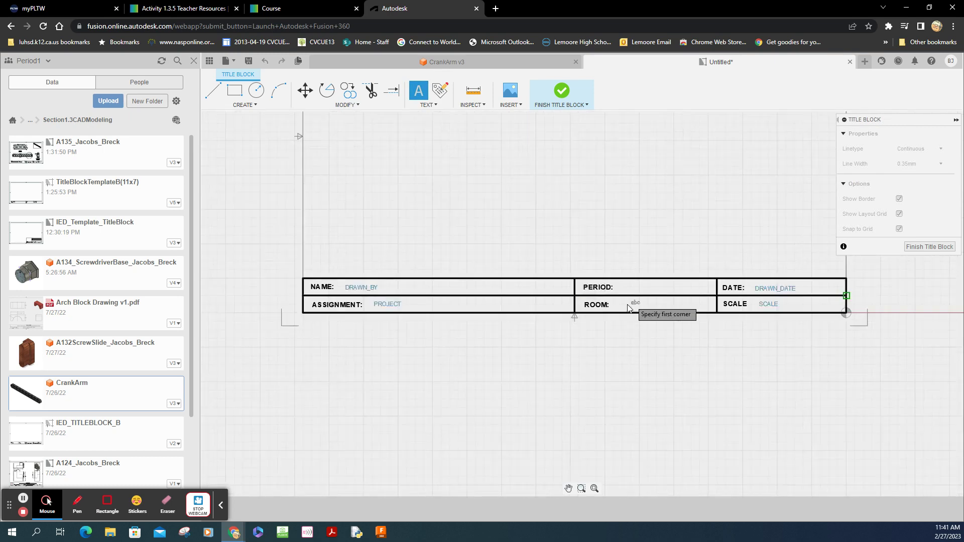
{"action": "scroll", "coordinate": [628, 308], "scroll_direction": "up", "scroll_amount": 3}
{"action": "left_click", "coordinate": [623, 267]}
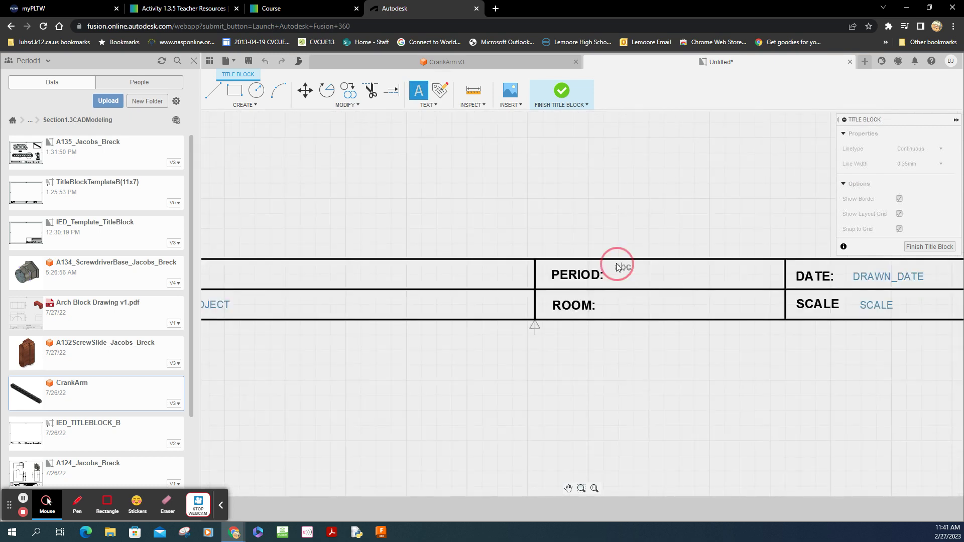
{"action": "left_click", "coordinate": [646, 285]}
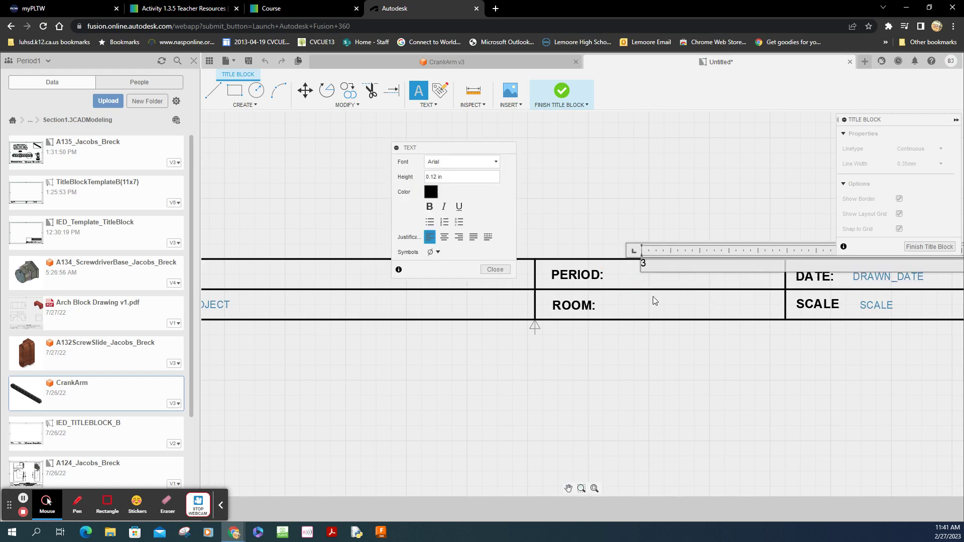
{"action": "left_click", "coordinate": [673, 285]}
{"action": "left_click", "coordinate": [644, 267]}
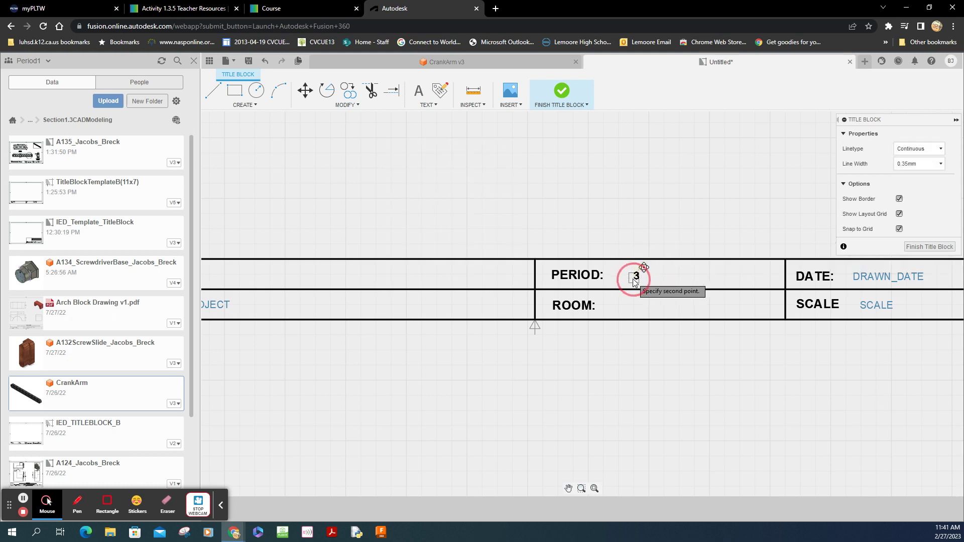
{"action": "left_click", "coordinate": [632, 280]}
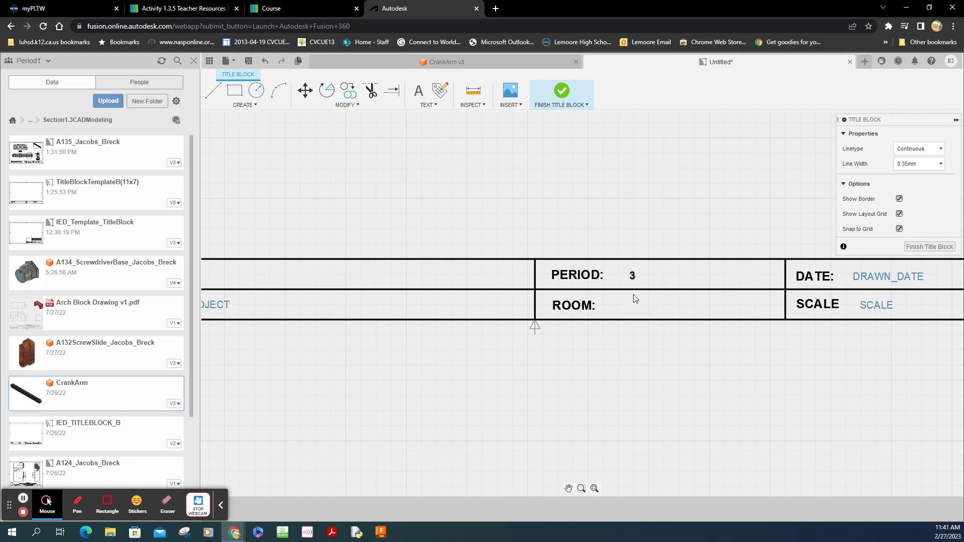
Add E4 in the ROOM field and finish editing the title block.
{"action": "left_click", "coordinate": [419, 92]}
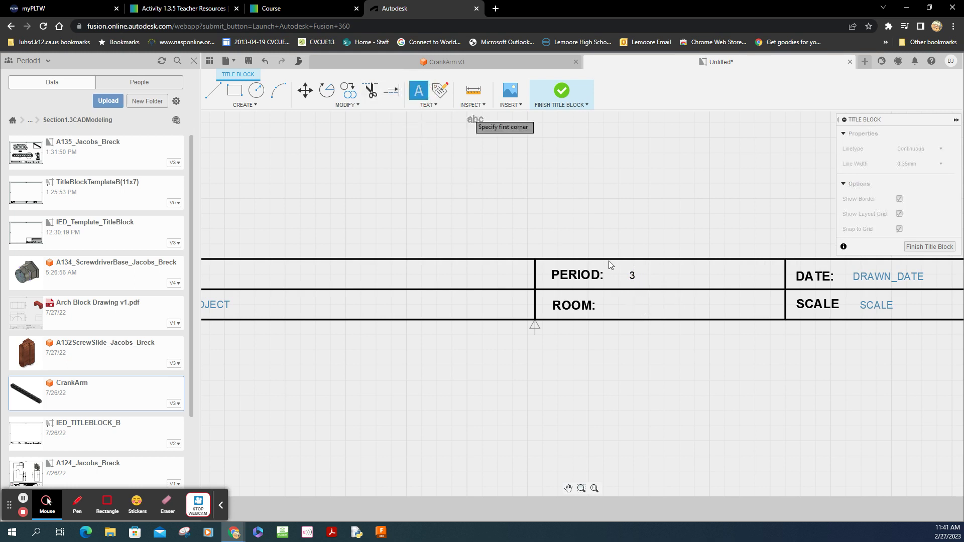
{"action": "left_click", "coordinate": [621, 300]}
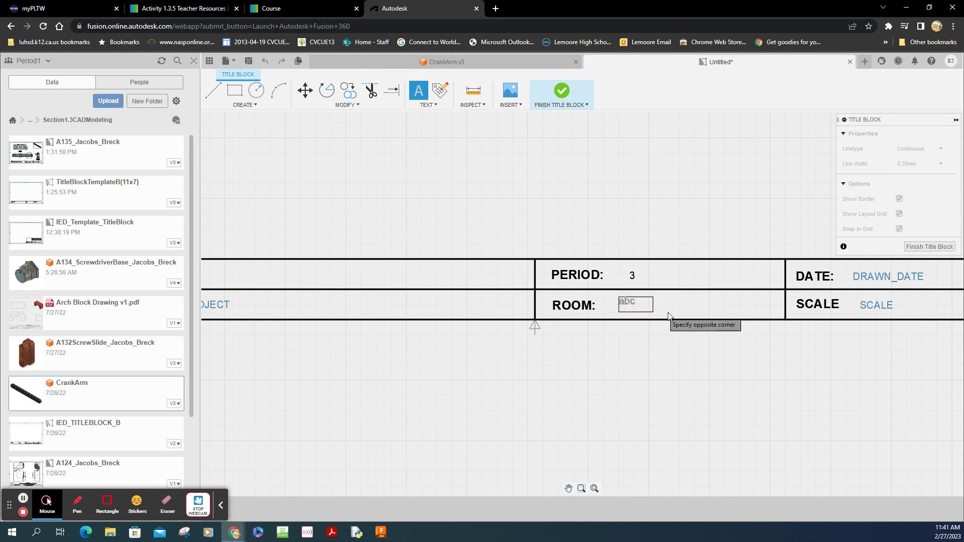
{"action": "left_click", "coordinate": [681, 315]}
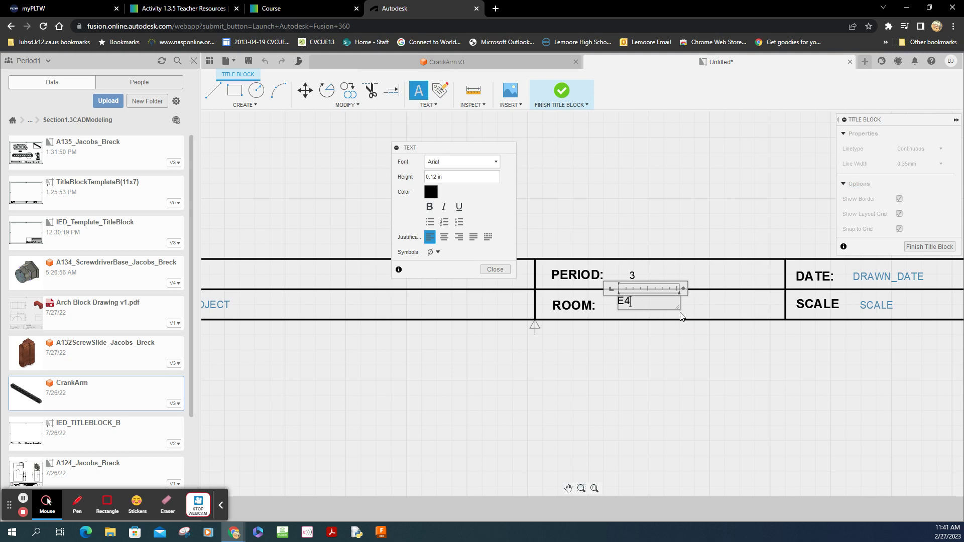
{"action": "type", "text": "E4"}
{"action": "left_click", "coordinate": [713, 307]}
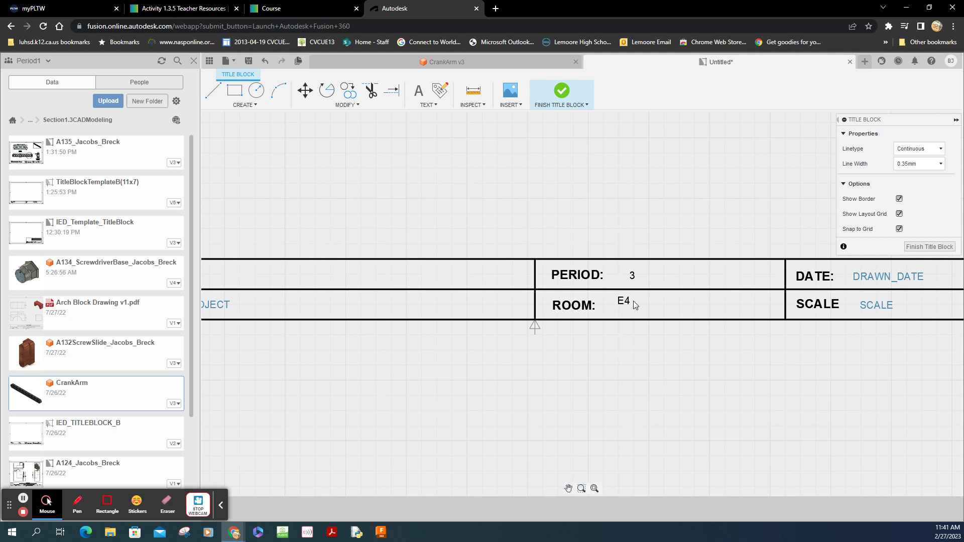
{"action": "left_click_drag", "start_coordinate": [624, 302], "coordinate": [634, 304]}
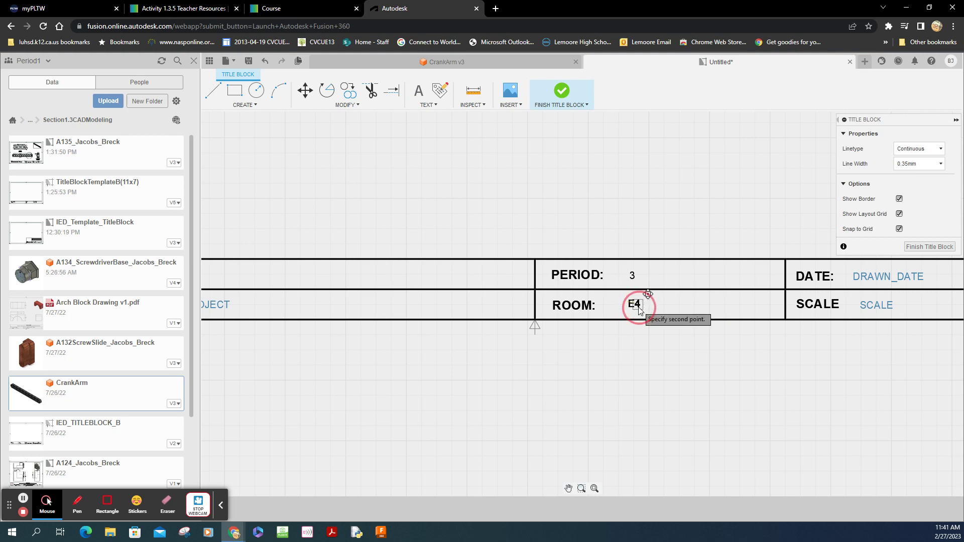
{"action": "left_click", "coordinate": [911, 247]}
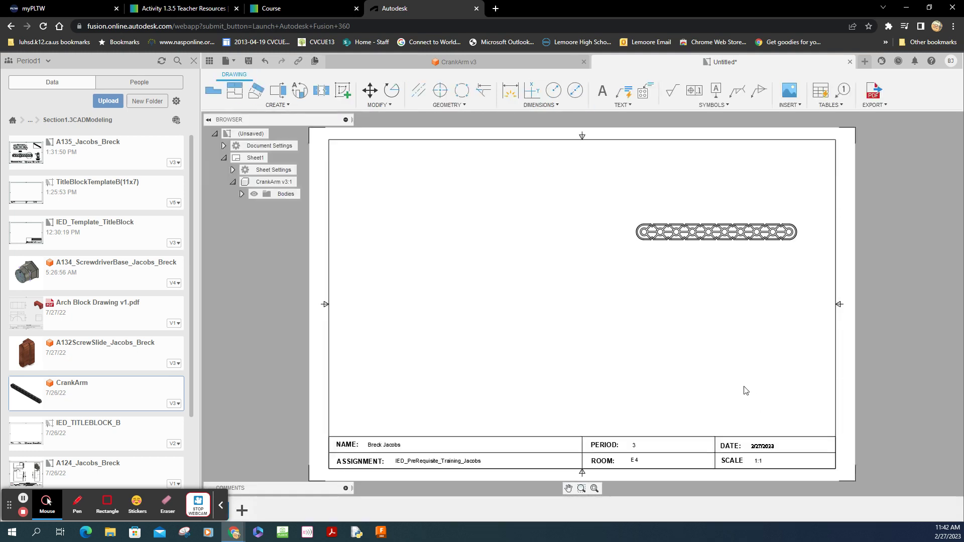